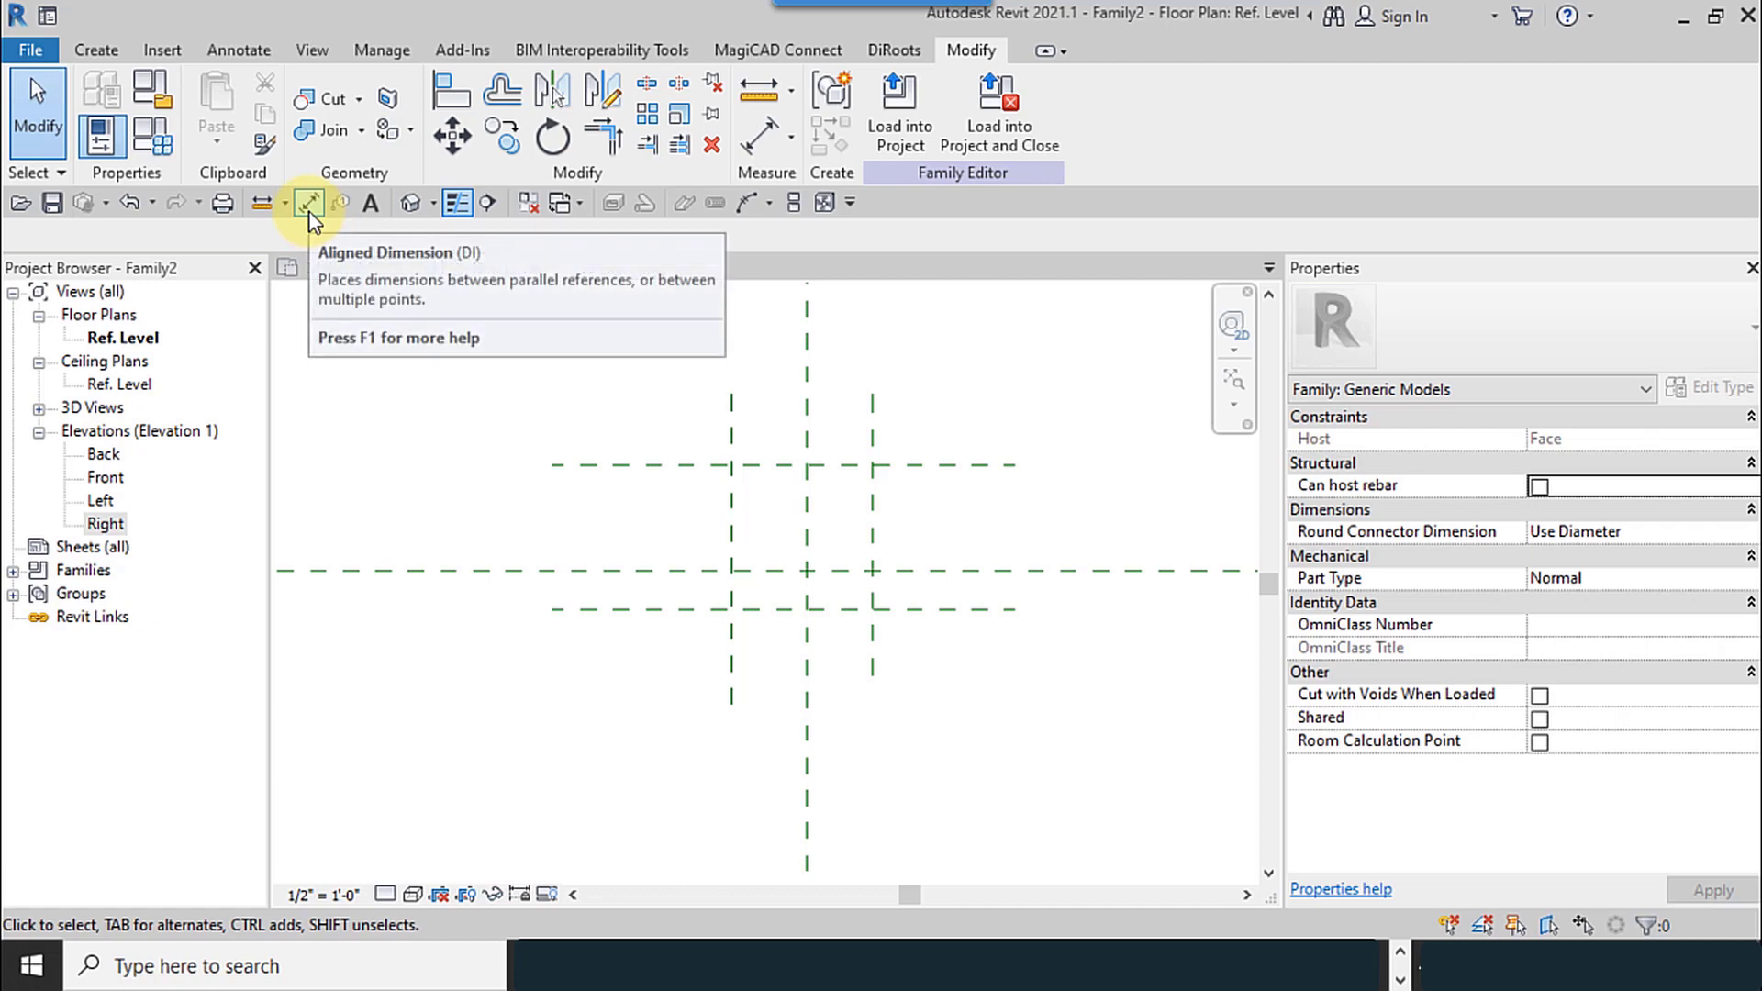
Step: Add an aligned dimension across the three vertical reference planes and make its two segments equal
left_click(308, 211)
left_click(731, 410)
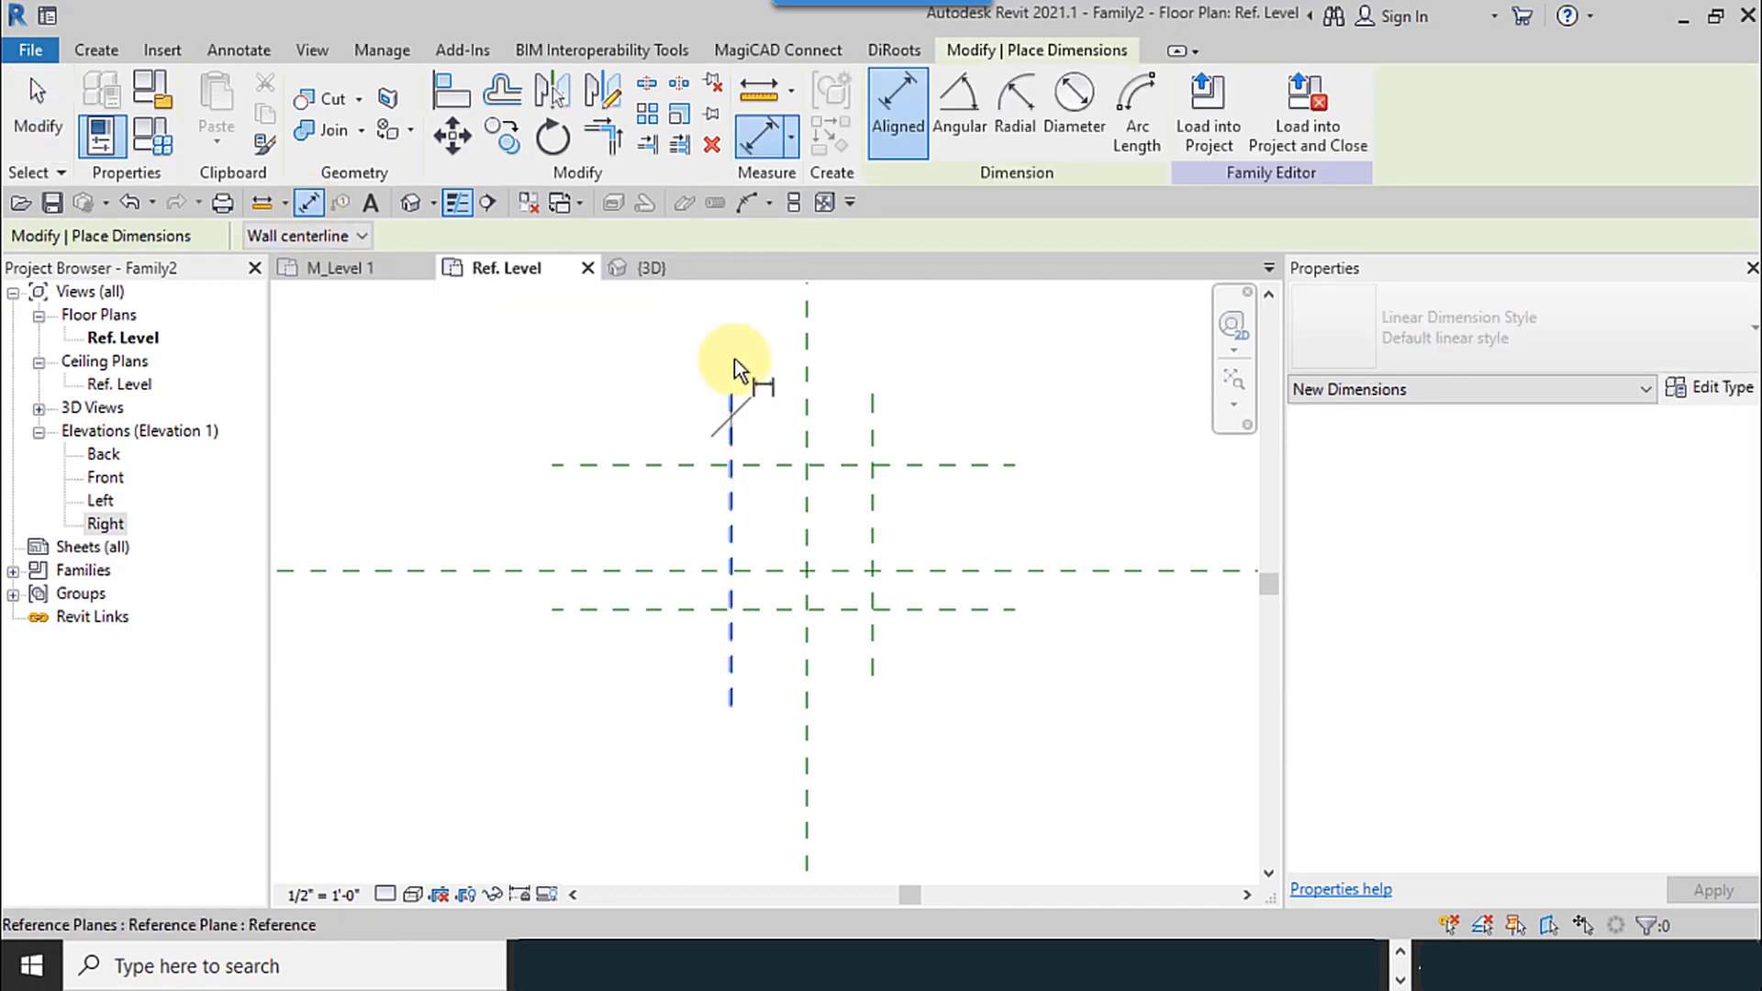
left_click(806, 352)
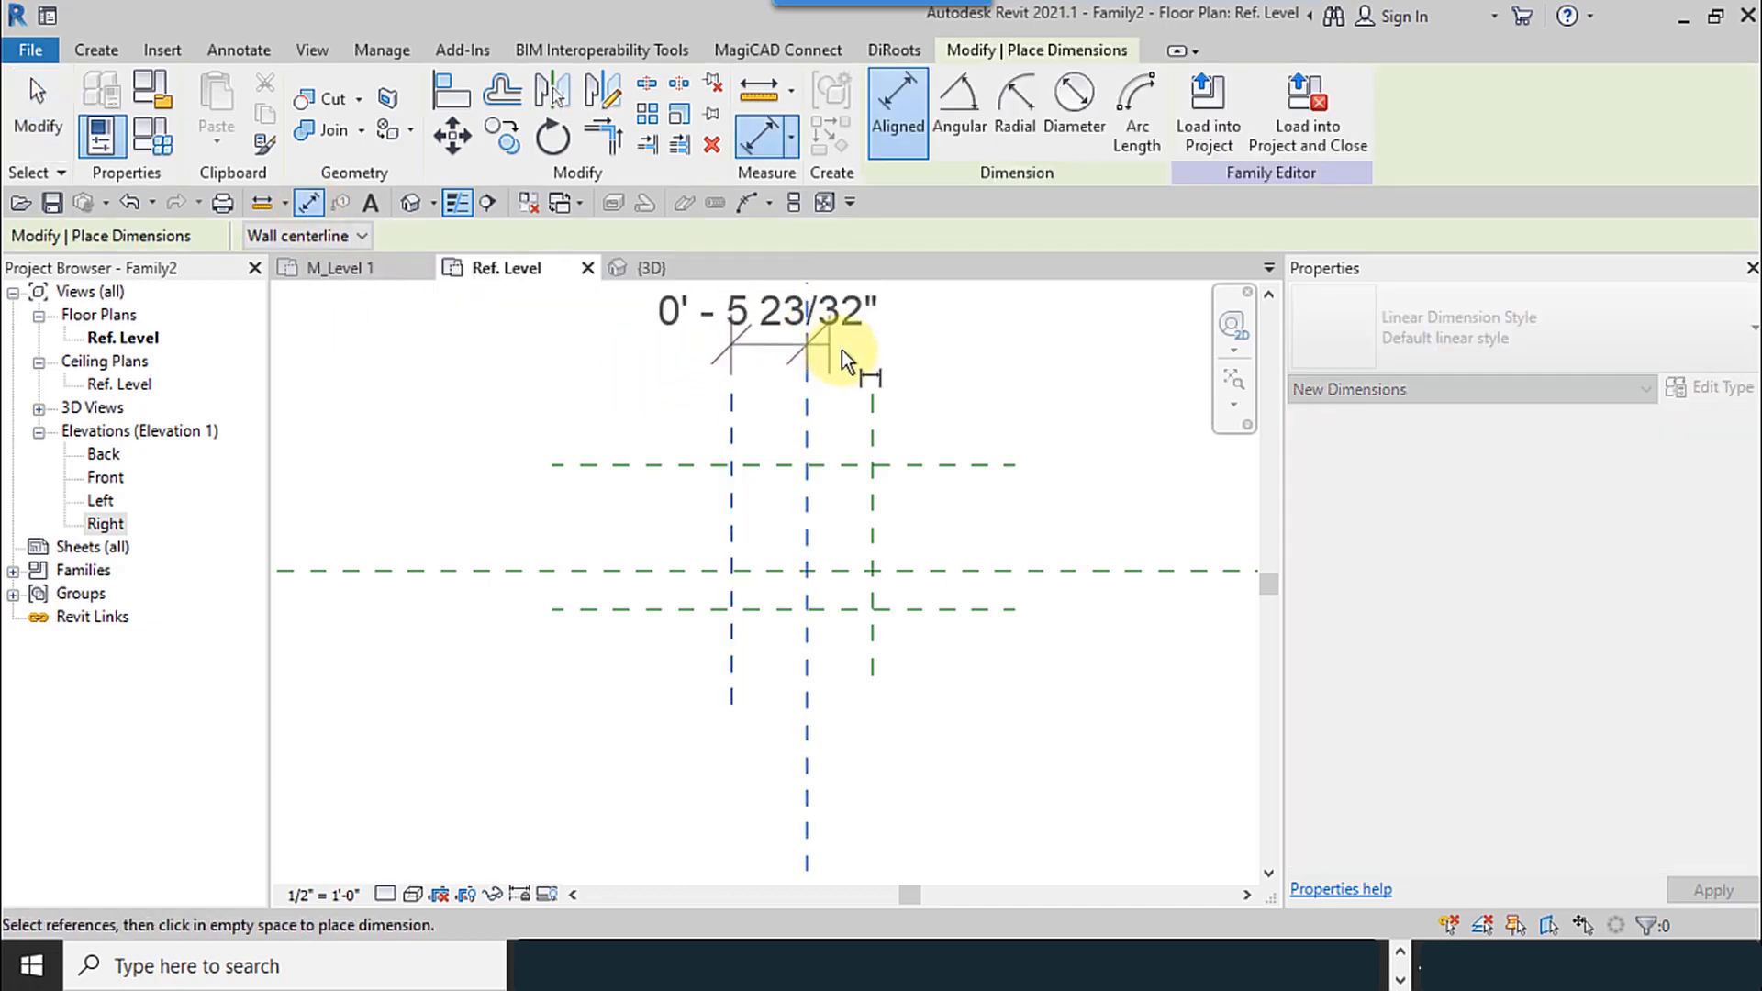
left_click(874, 392)
left_click(1055, 372)
middle_click_drag(978, 473, 936, 476)
left_click(805, 406)
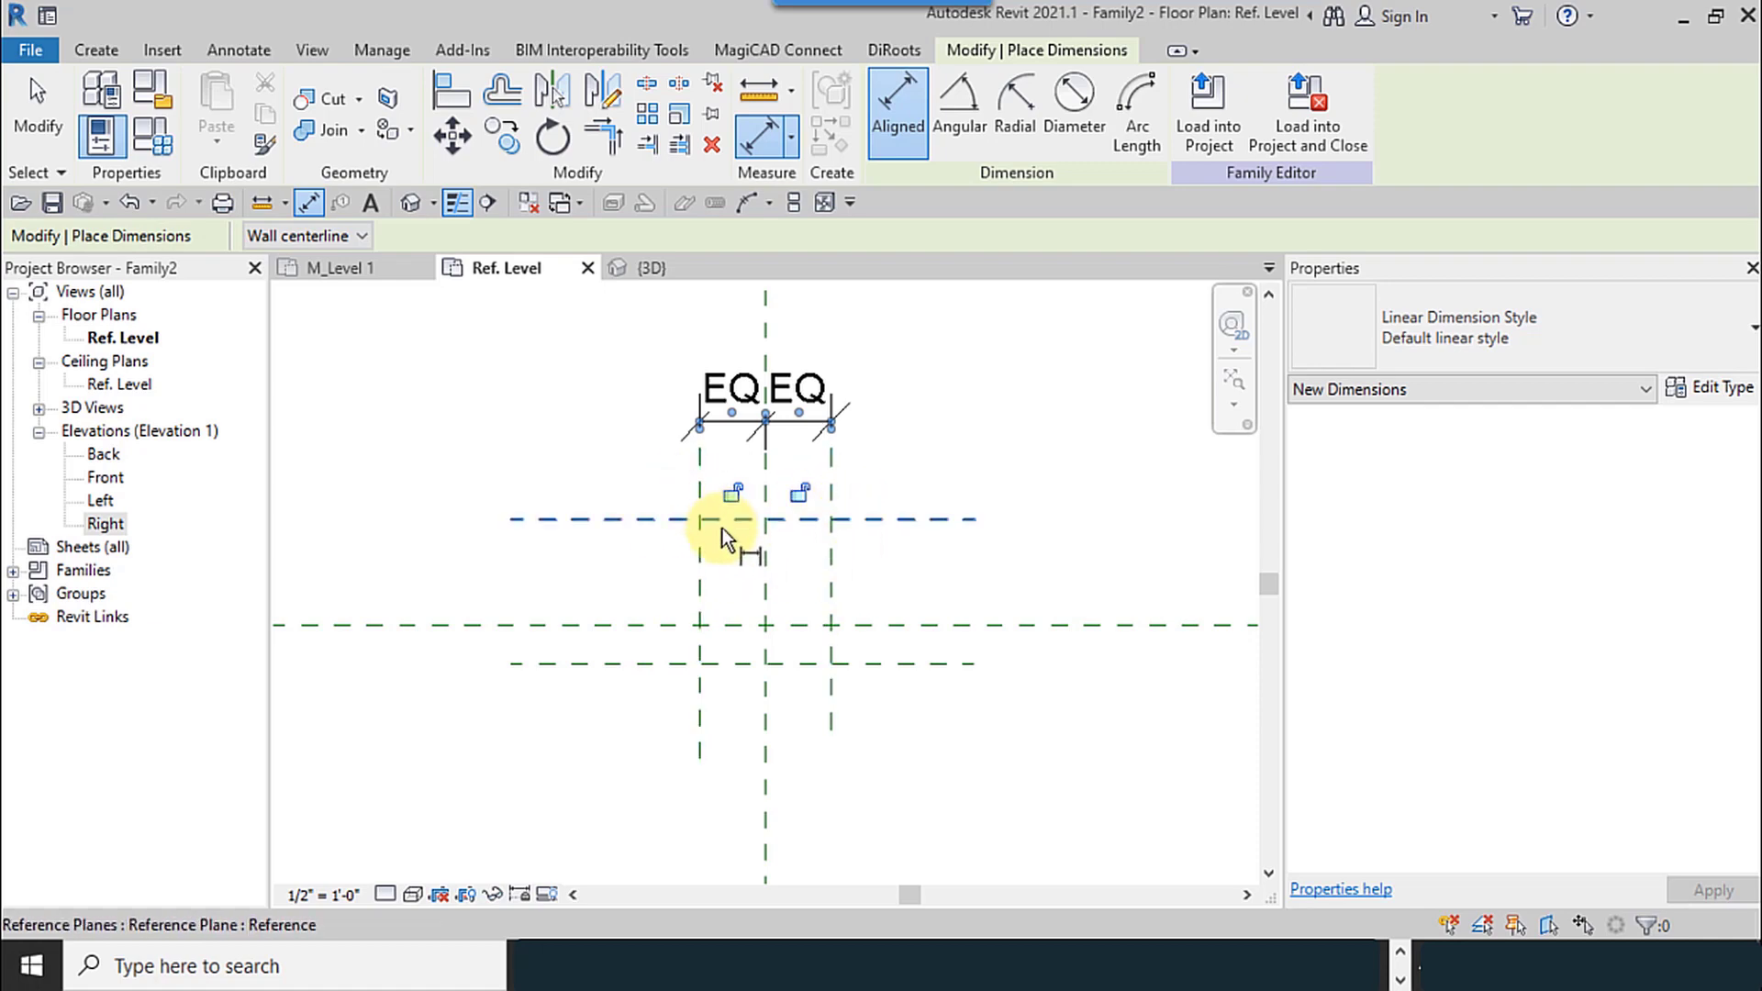
Step: Add an overall aligned dimension between the two outer vertical reference planes, above the equality dimension
middle_click_drag(723, 560, 712, 626)
left_click(693, 631)
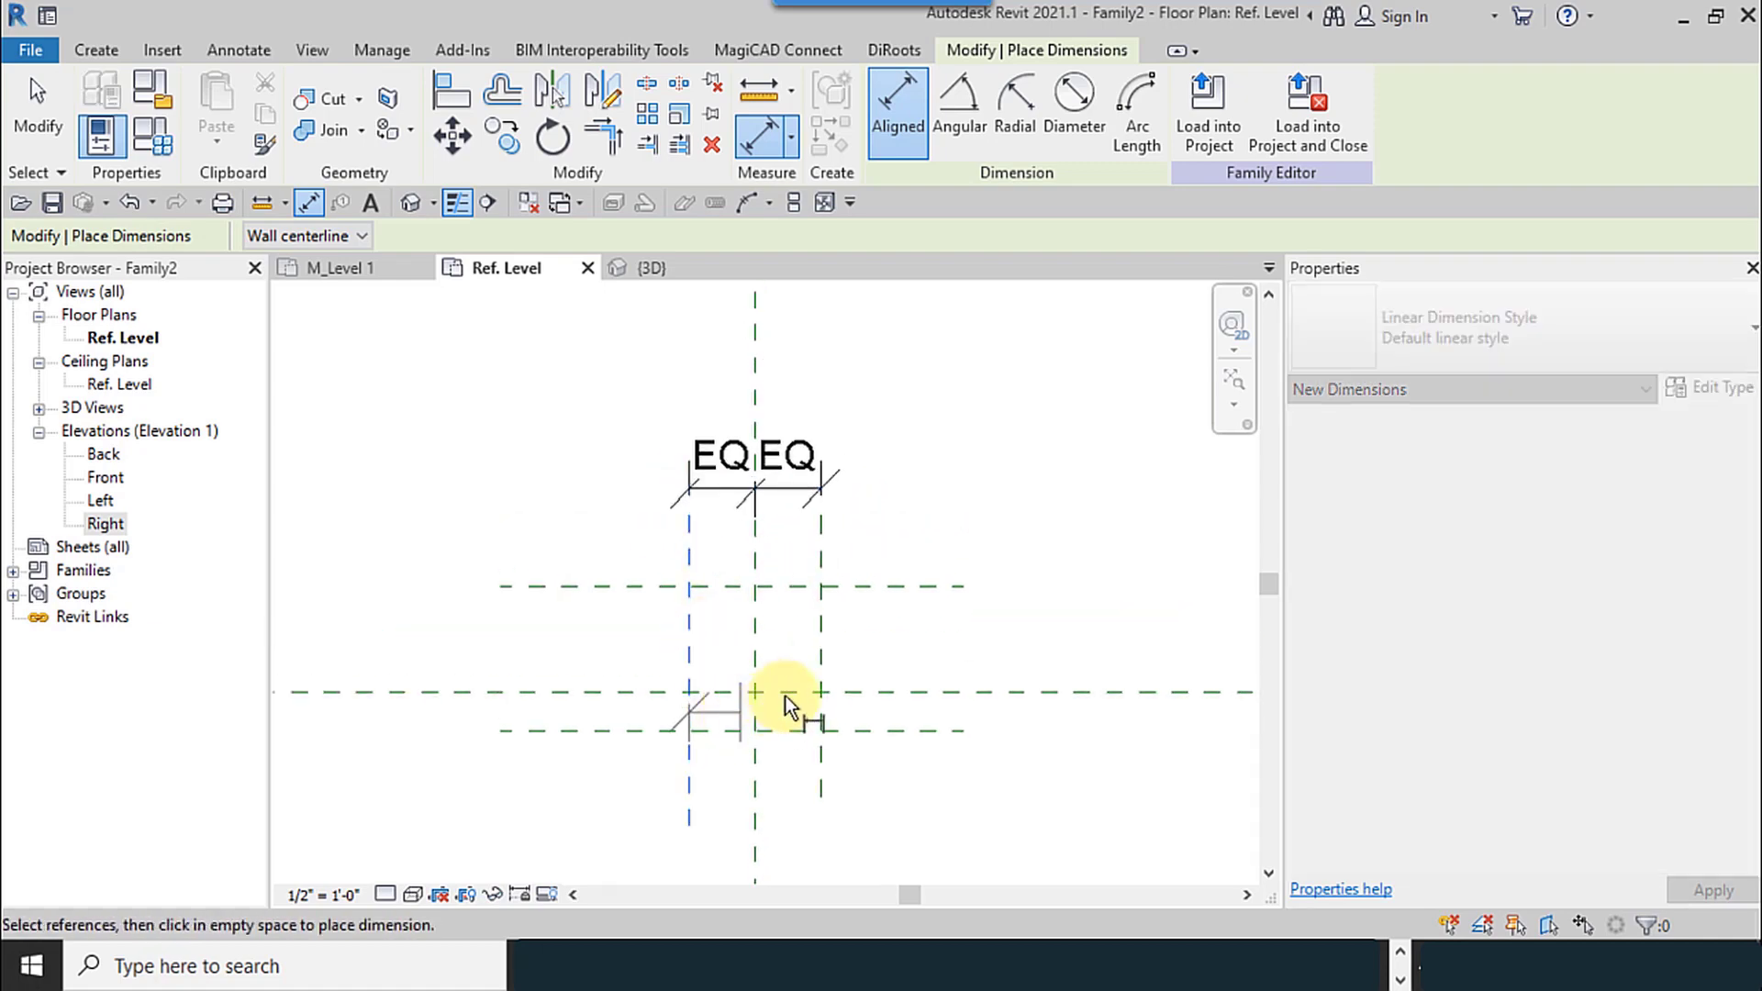
left_click(819, 642)
left_click(972, 362)
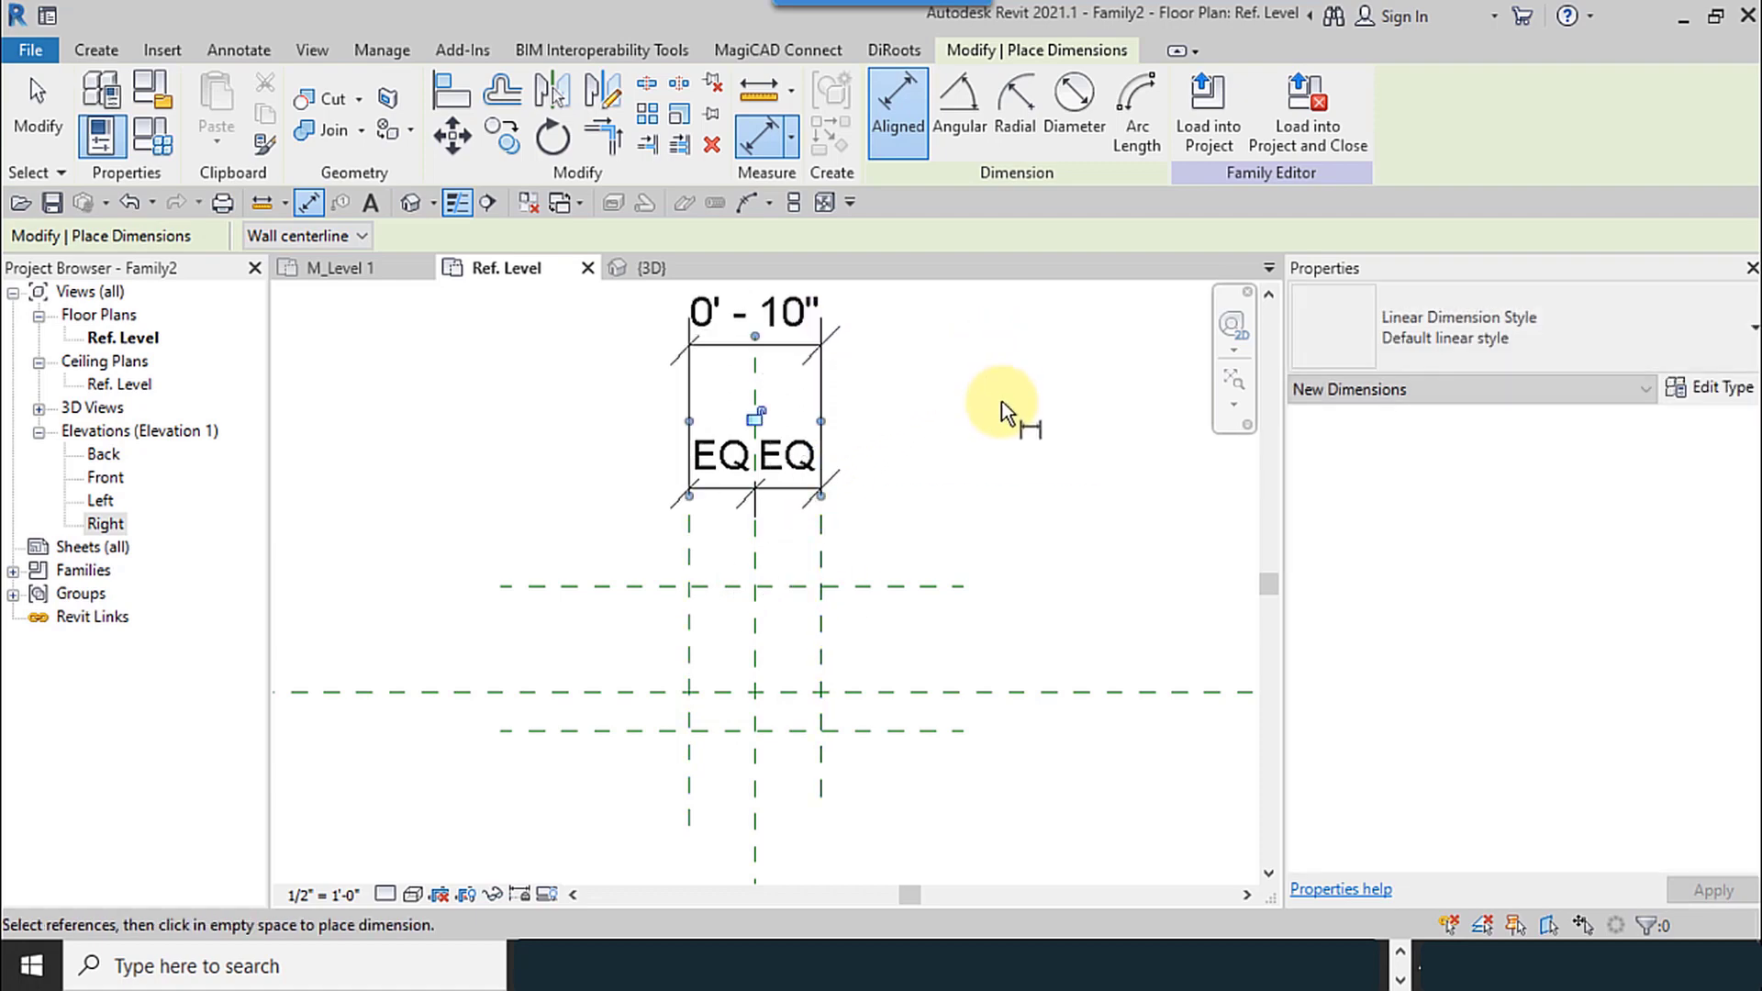
Step: Dimension the three horizontal reference planes in one chain and make its two segments equal
middle_click_drag(960, 495, 1000, 390)
middle_click_drag(747, 472, 719, 629)
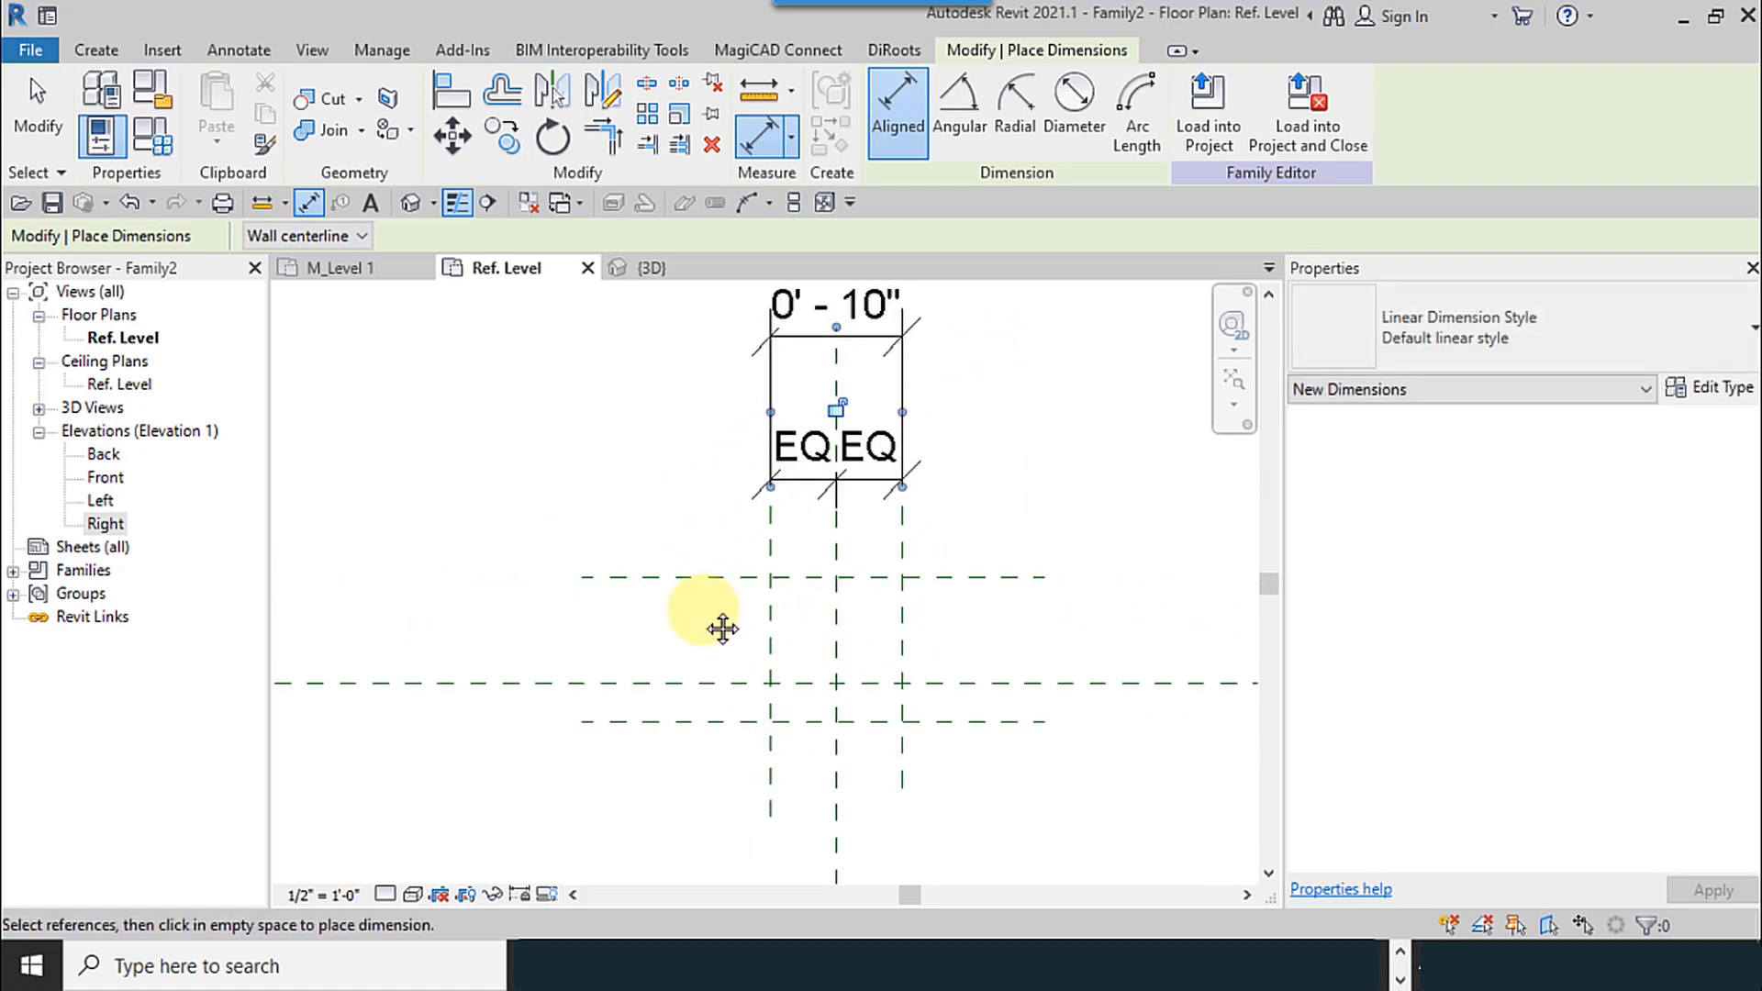
left_click(711, 577)
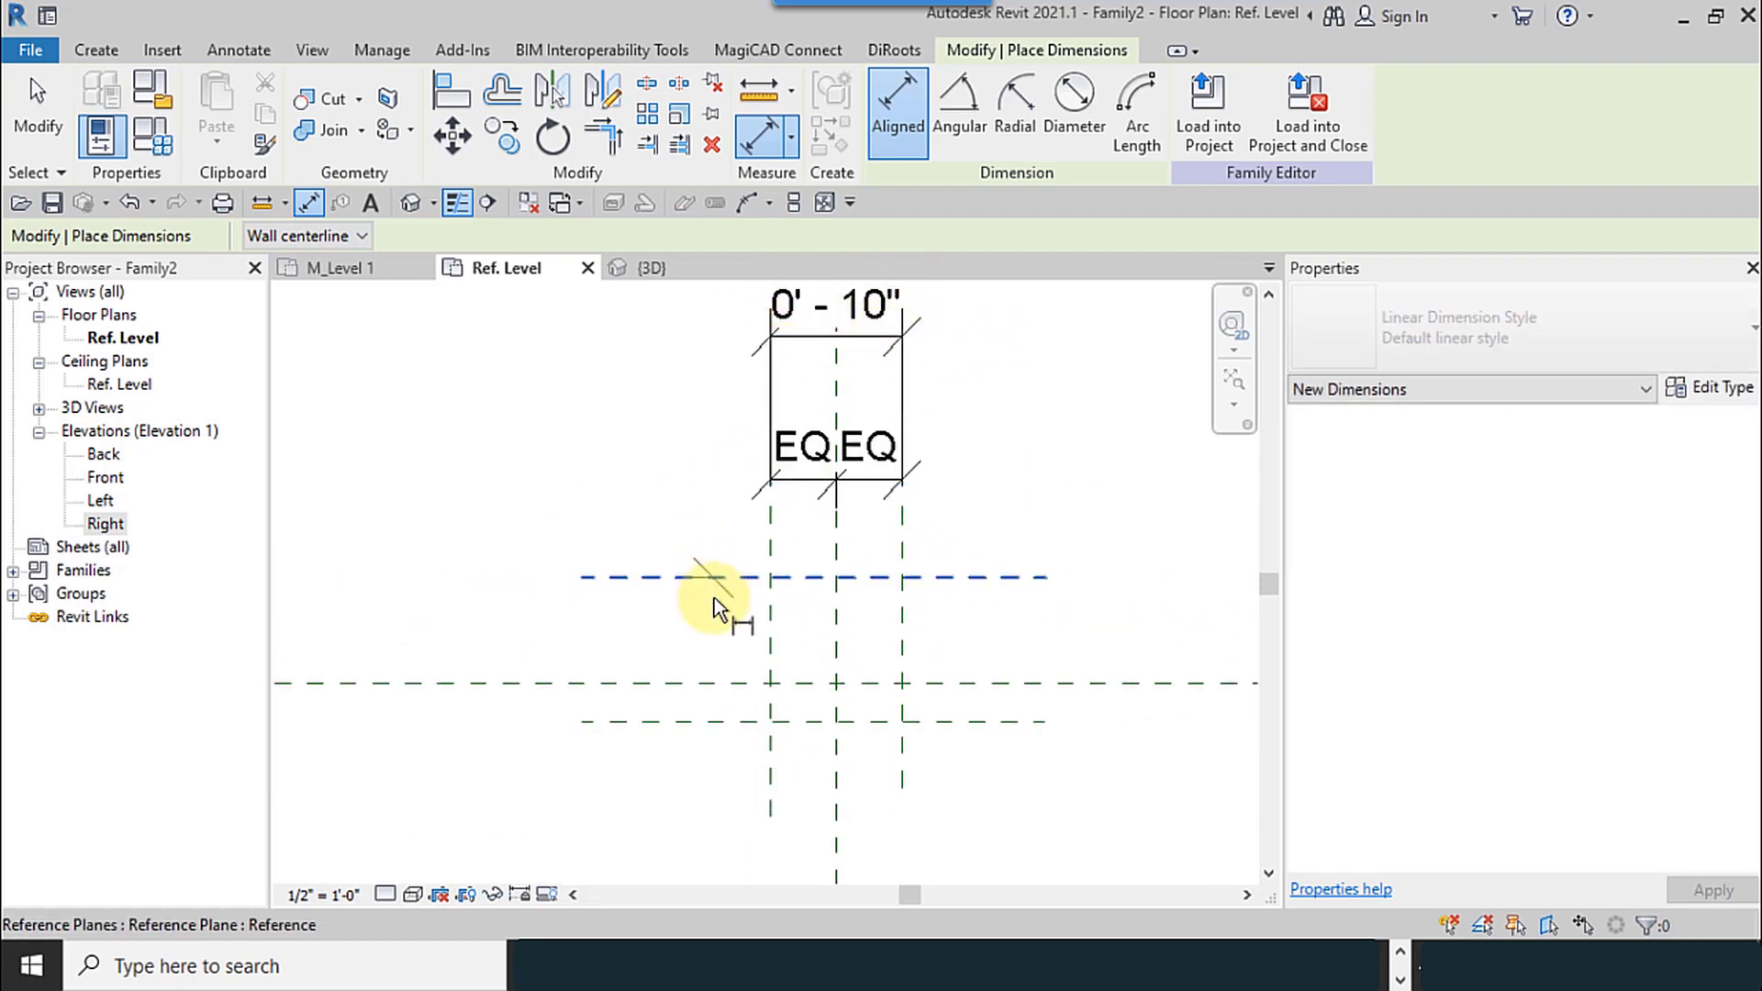
left_click(712, 681)
left_click(712, 721)
left_click(708, 829)
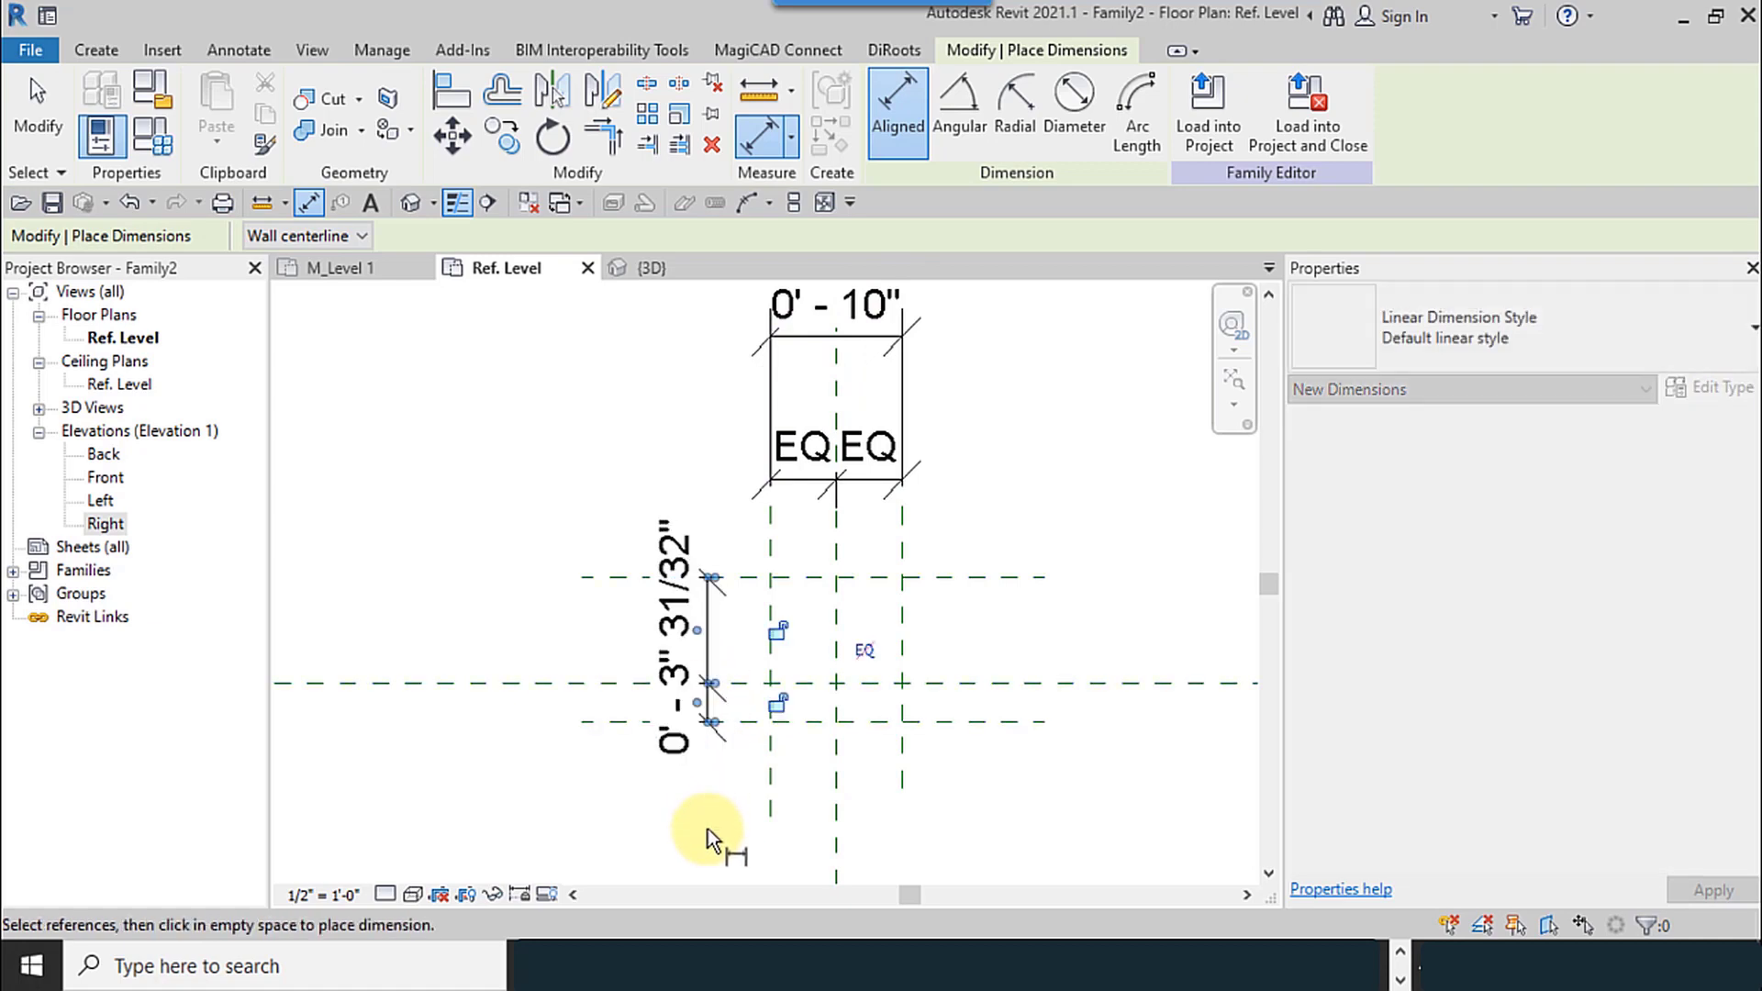
left_click(862, 650)
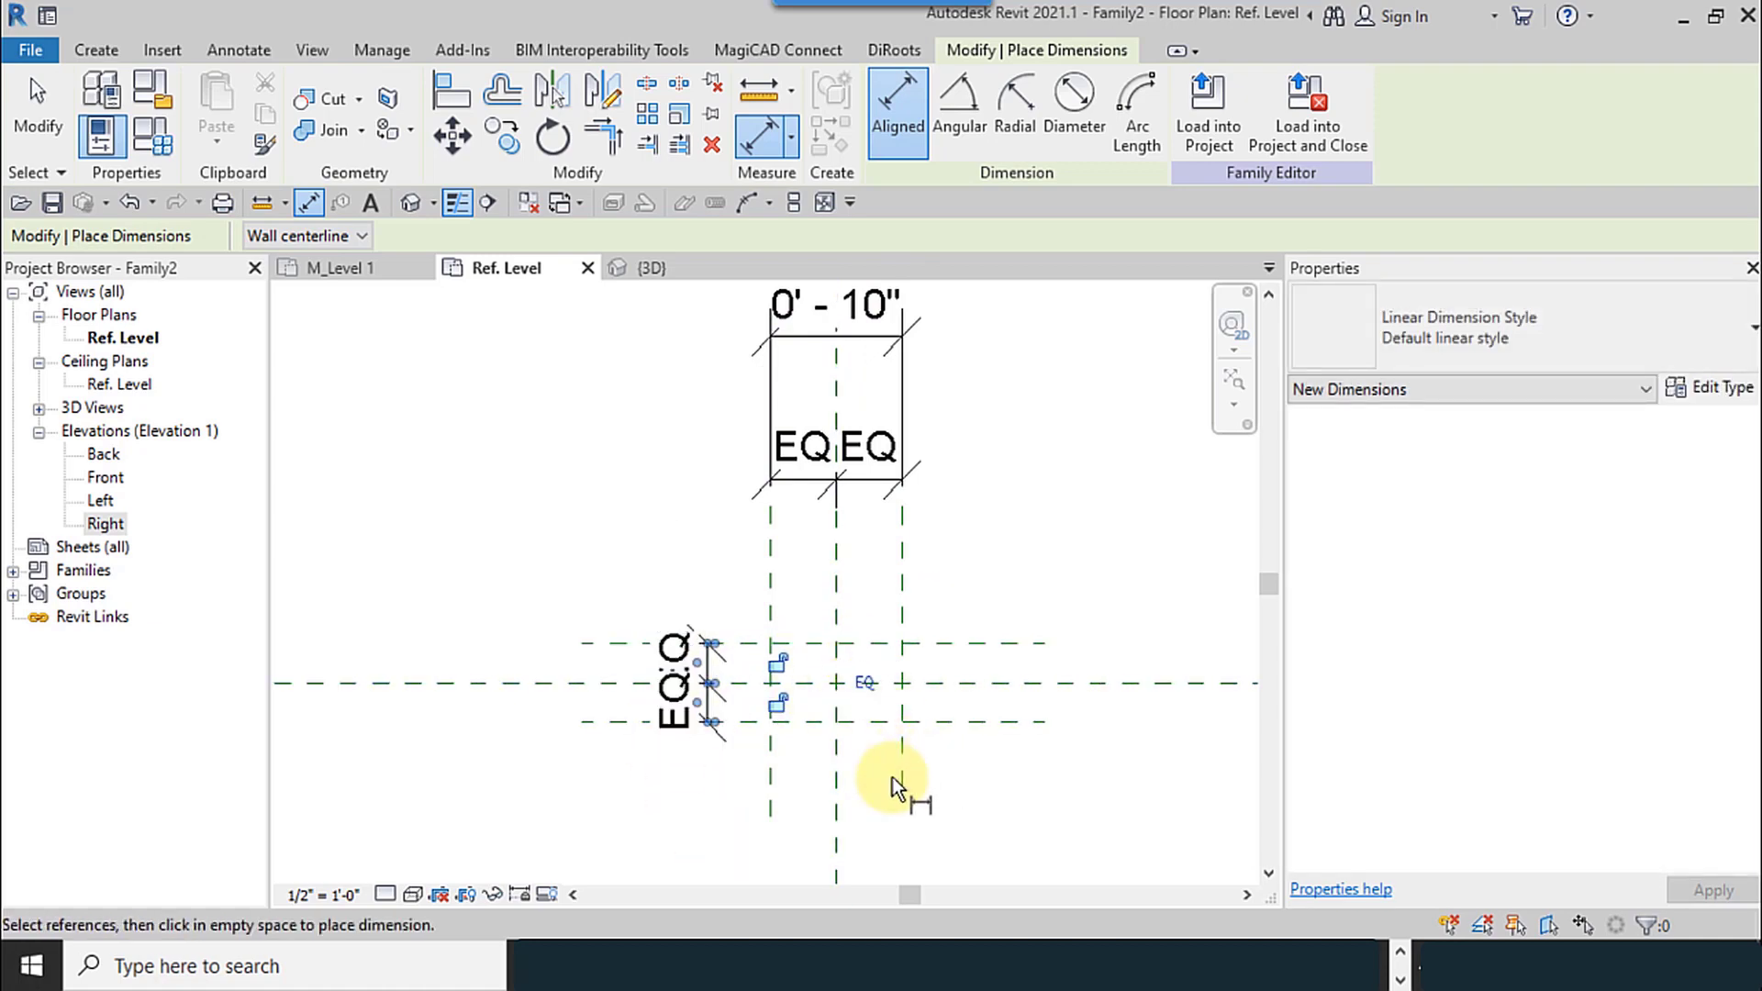
Step: Add an overall aligned dimension between the two outer horizontal reference planes and end the dimension command
left_click(624, 644)
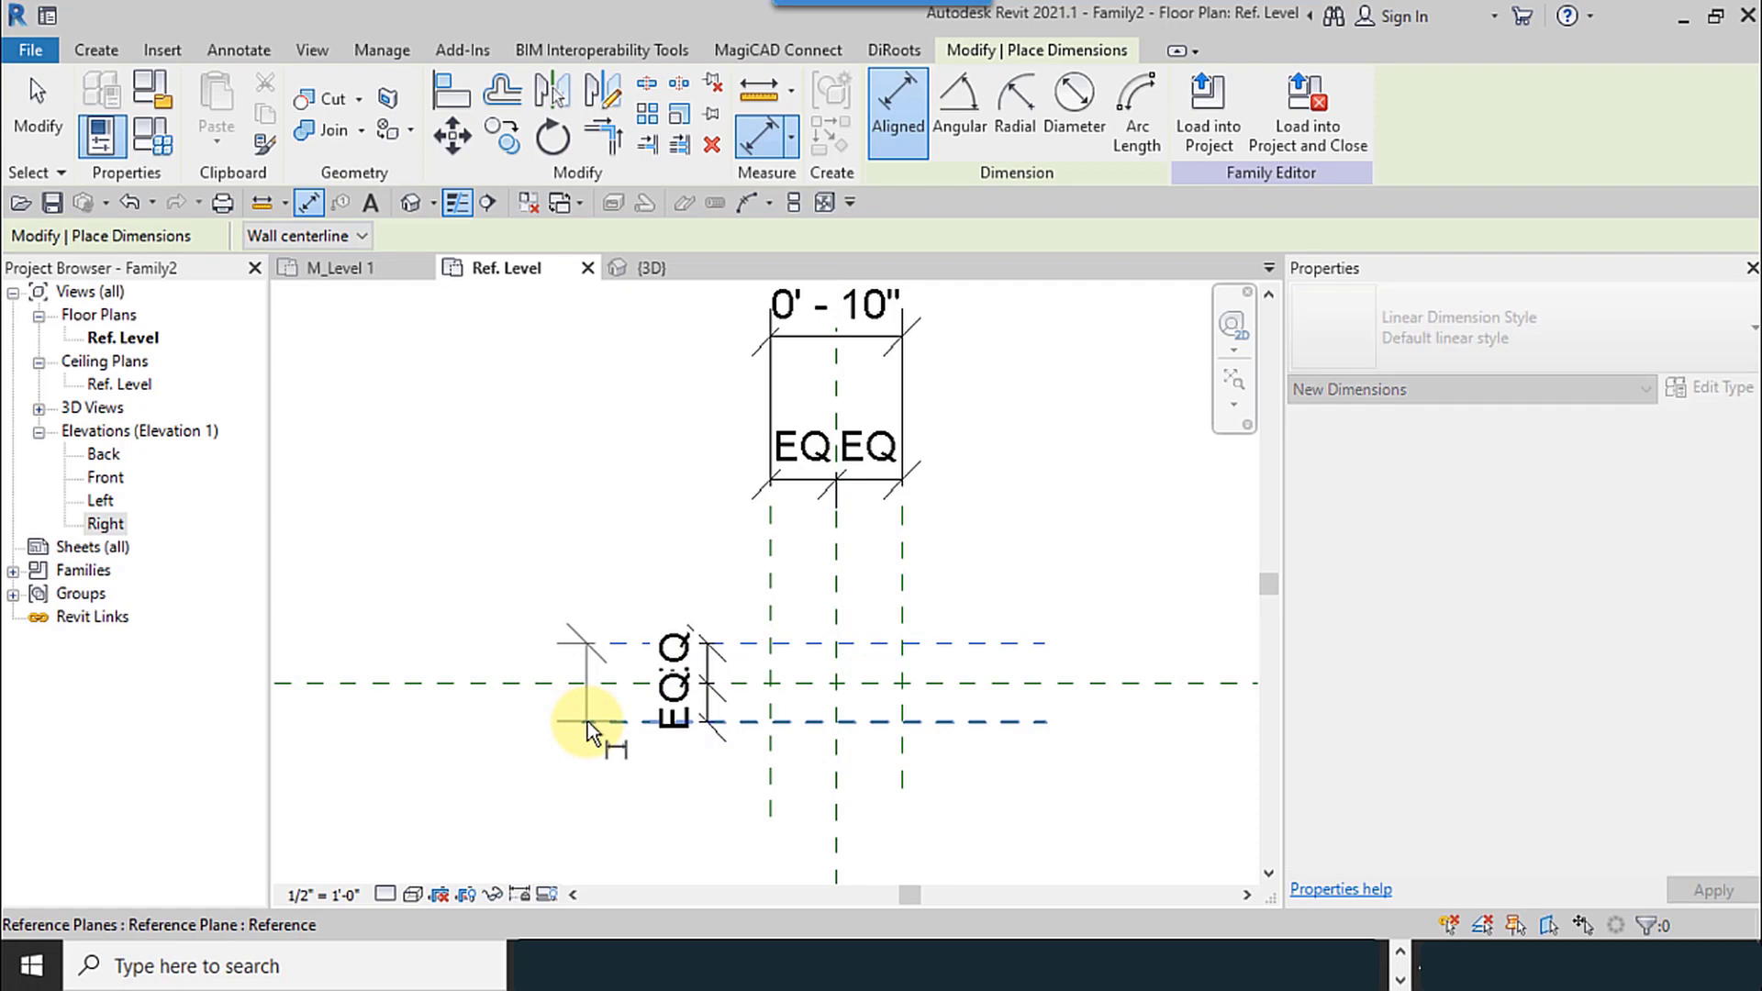
left_click(587, 722)
left_click(599, 785)
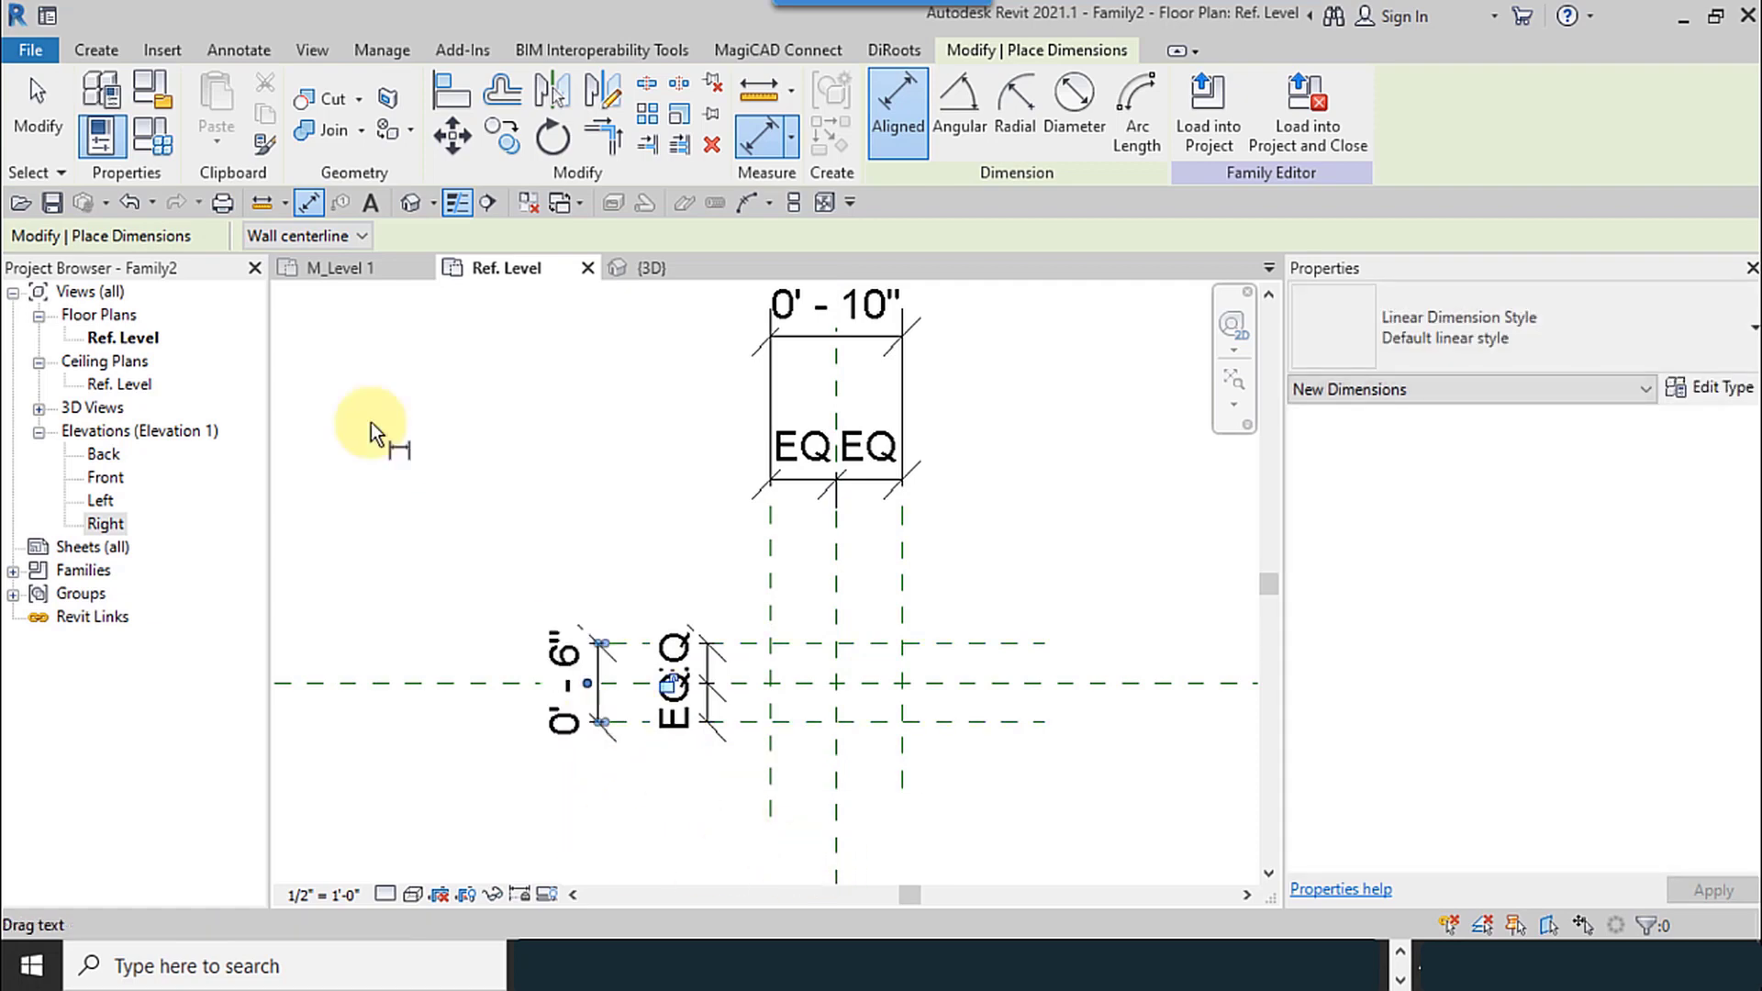
left_click(46, 123)
Step: Open the Front elevation view of the family
middle_click_drag(435, 388, 474, 496)
scroll(507, 478, "down", 1)
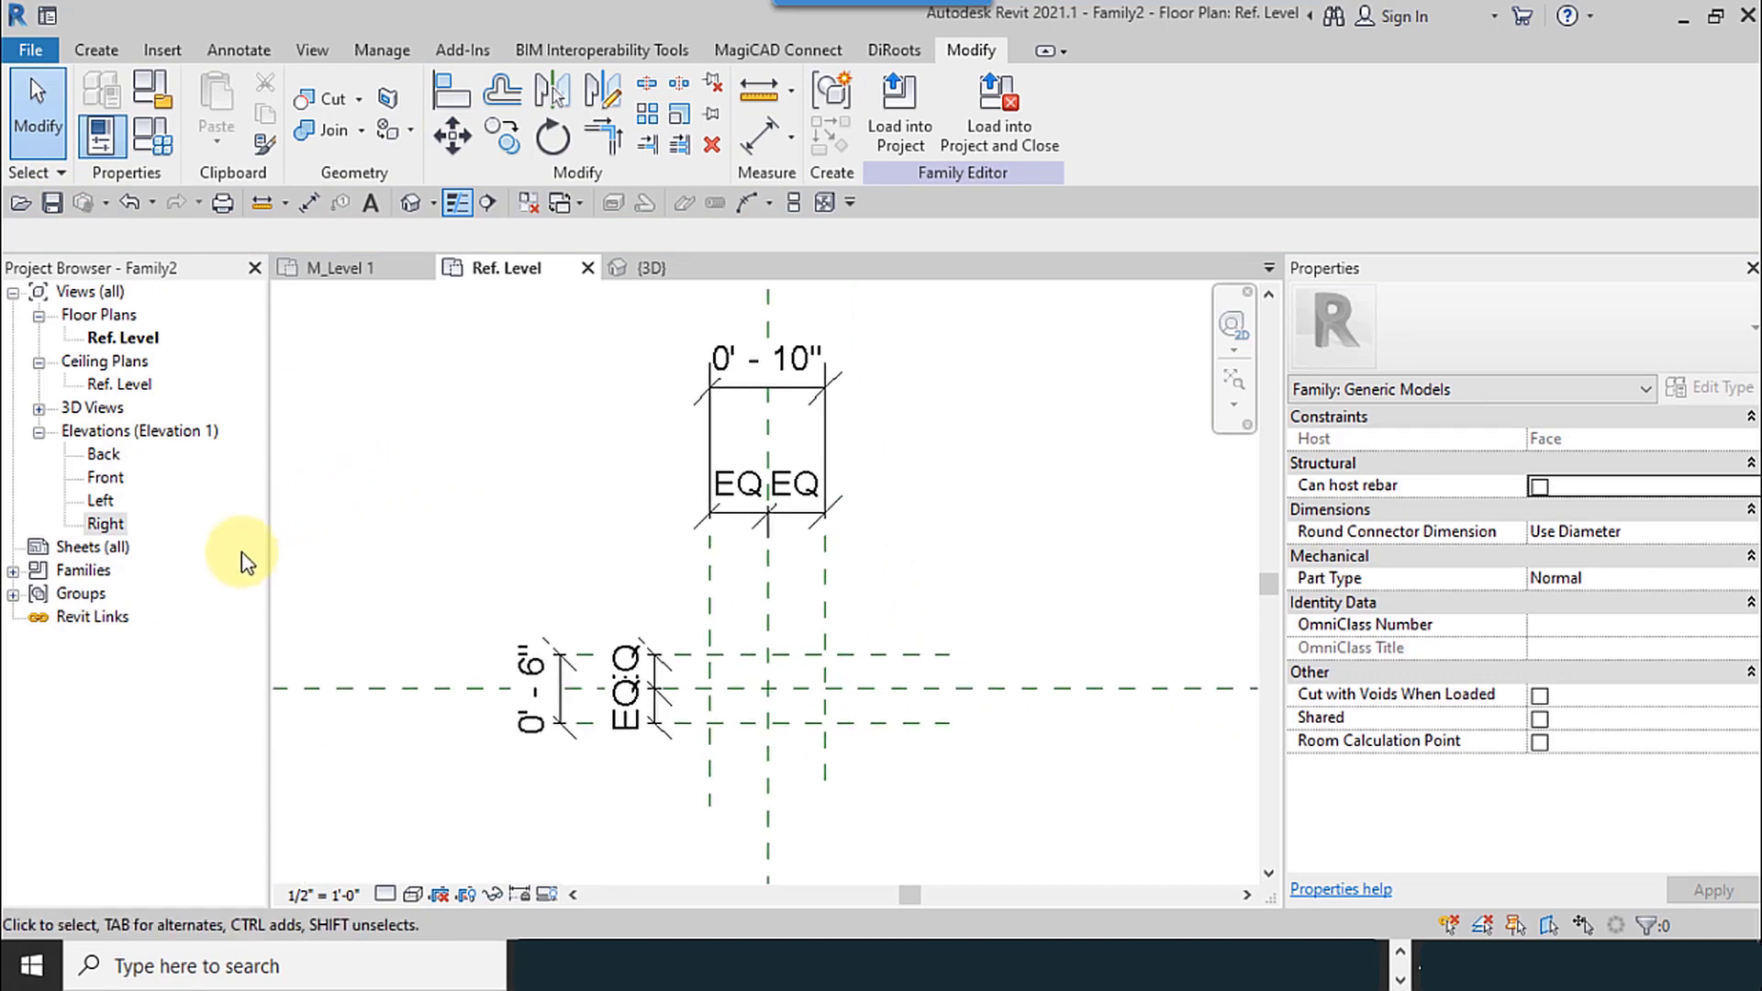
left_click(112, 454)
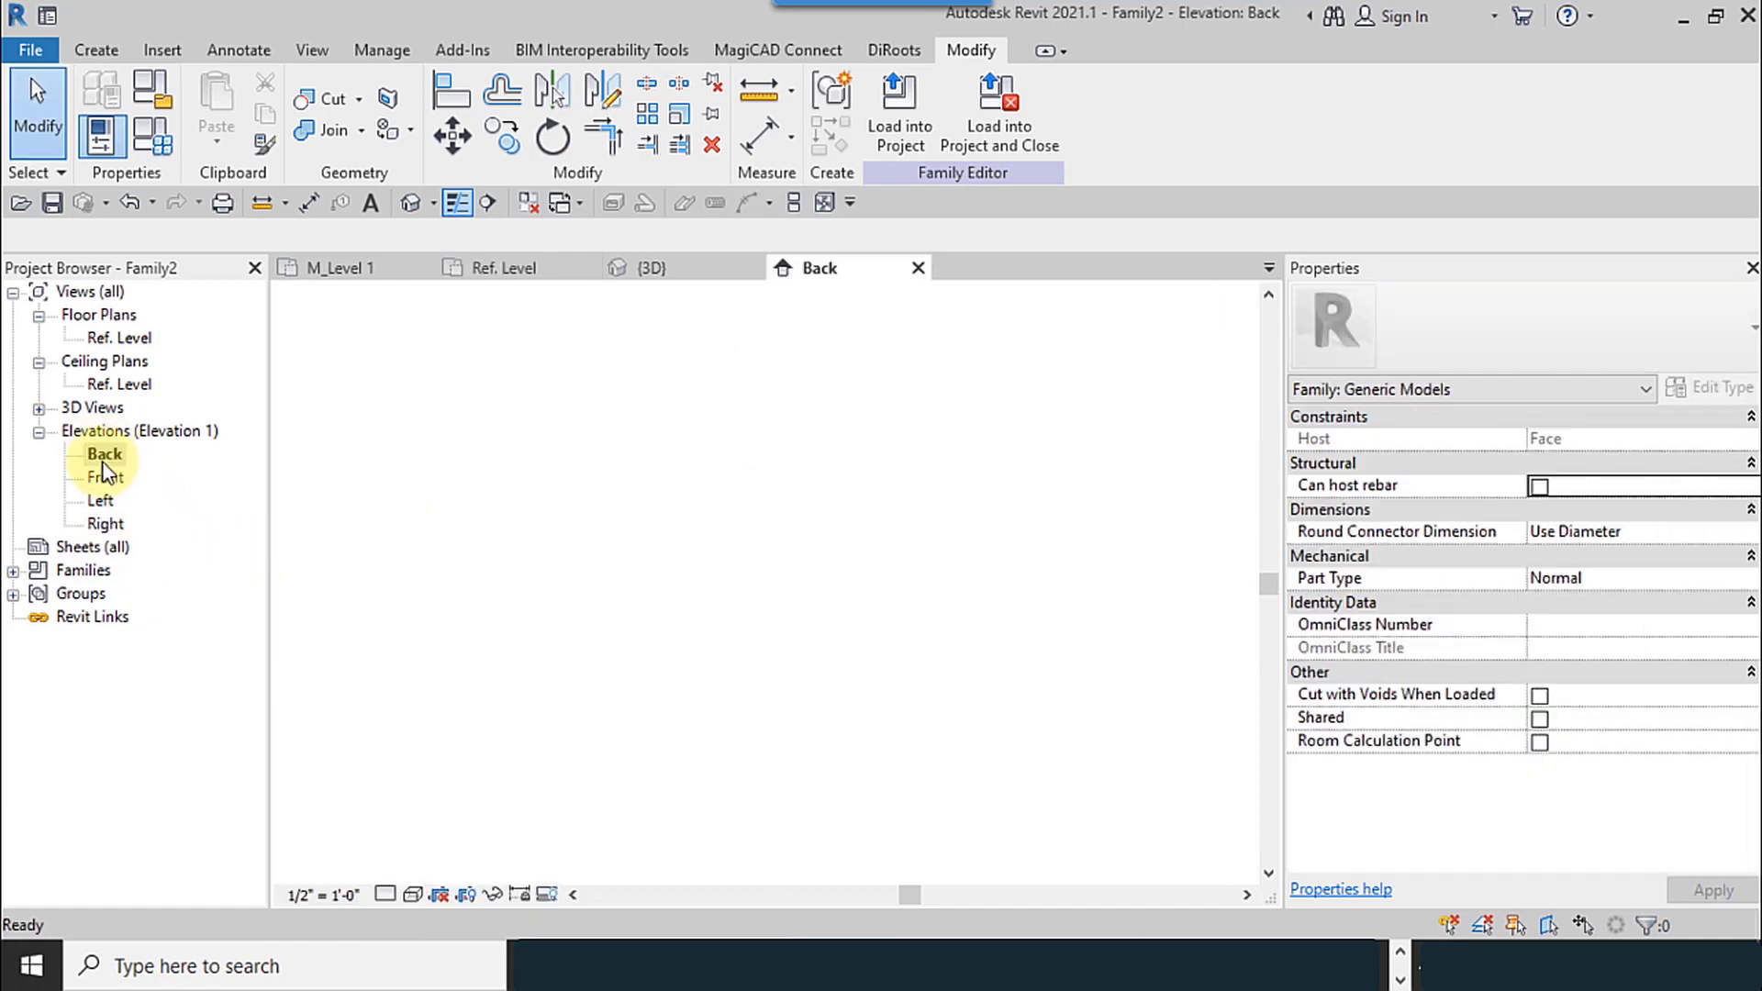
double_click(105, 478)
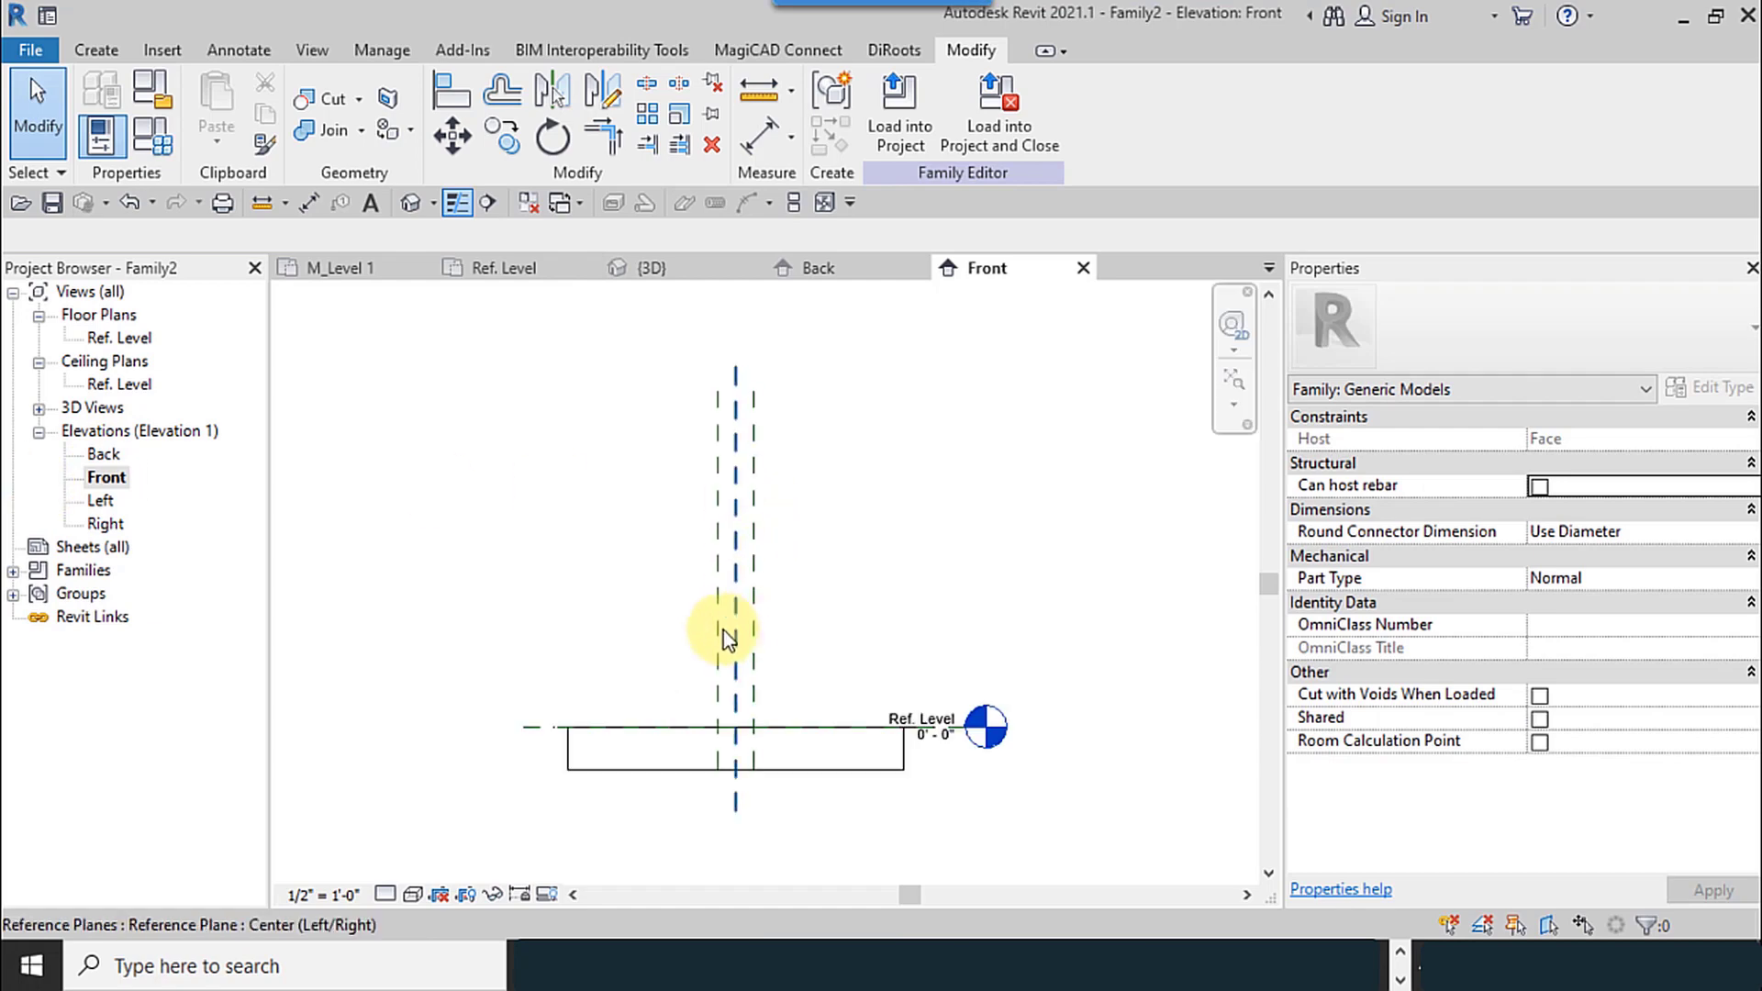
scroll(716, 578, "up", 3)
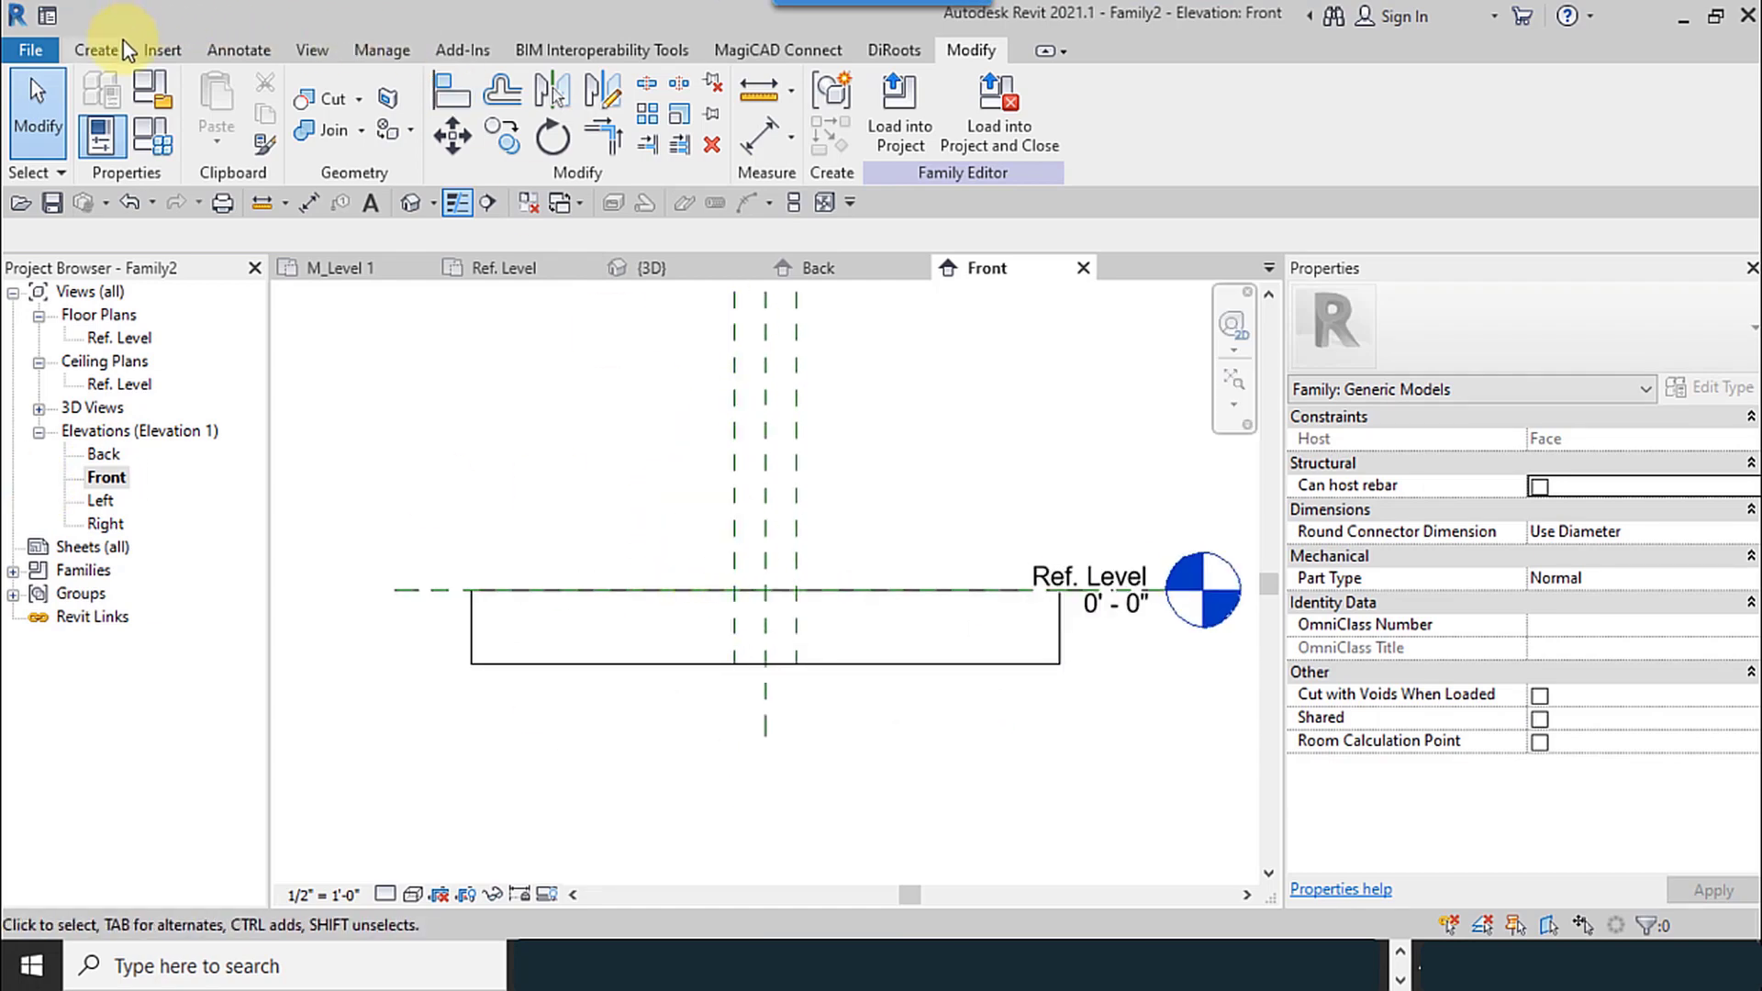
Step: Draw a horizontal reference plane about 1 21/32 inches above the Ref. Level, crossing the three vertical planes
left_click(96, 51)
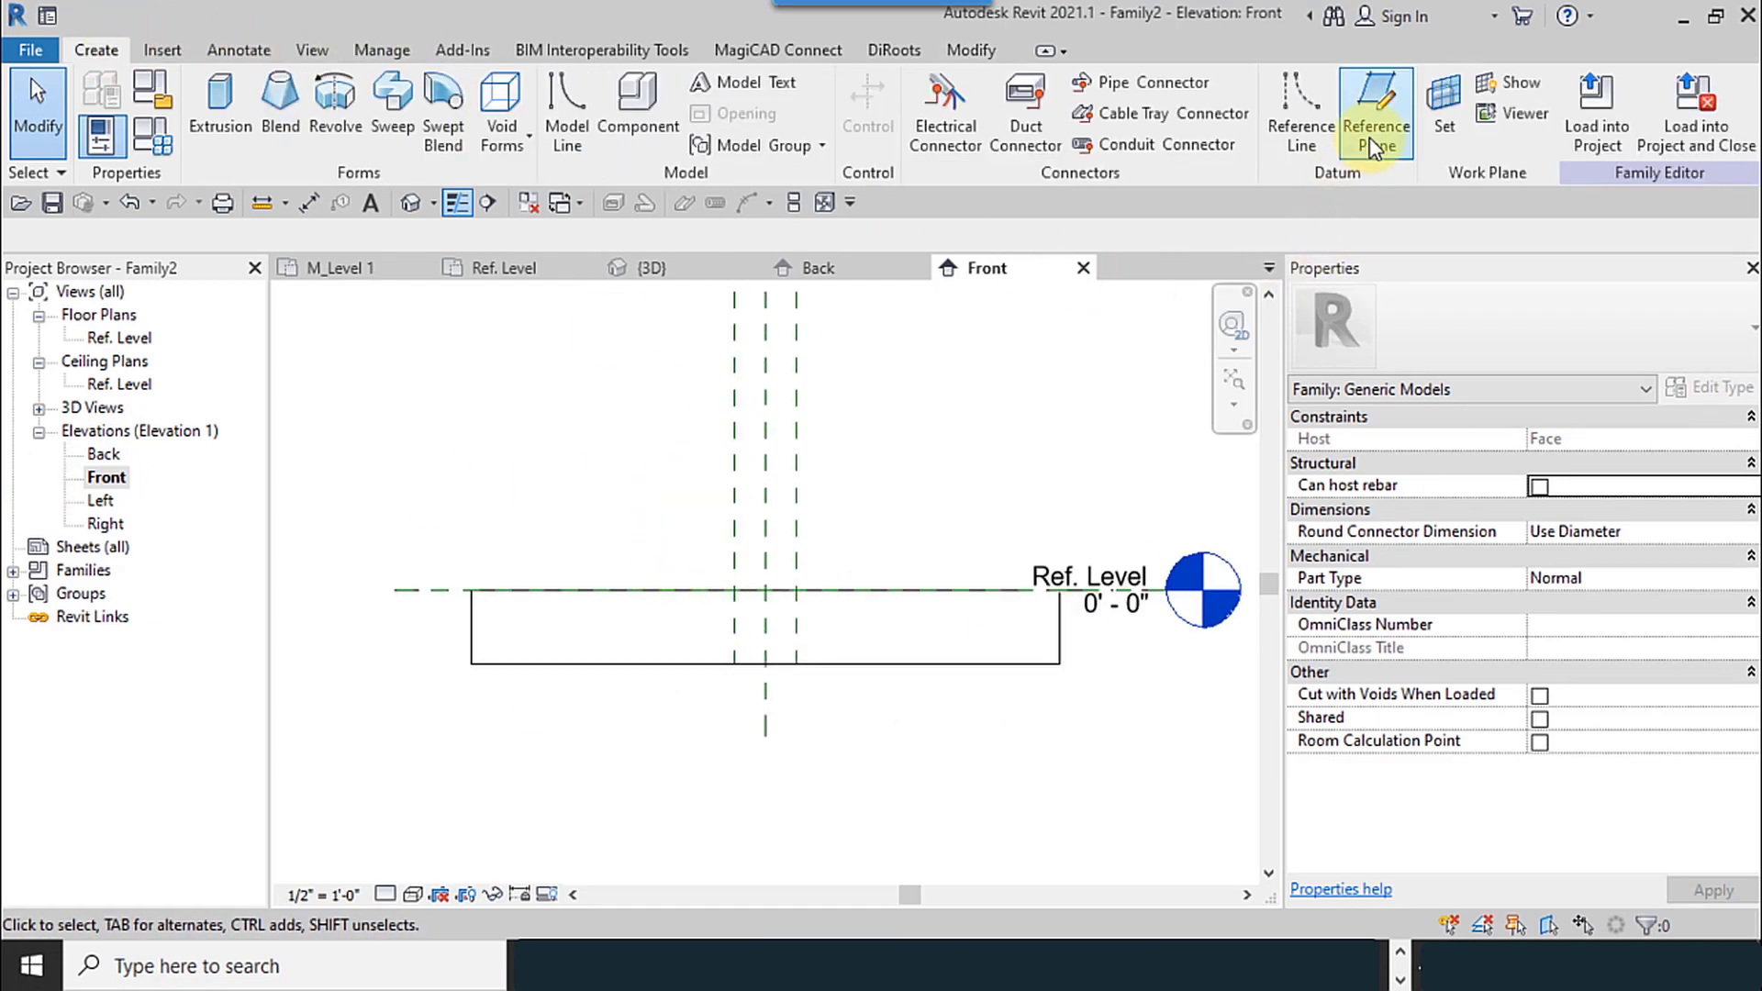
left_click(1376, 110)
scroll(714, 635, "up", 2)
scroll(714, 635, "up", 1)
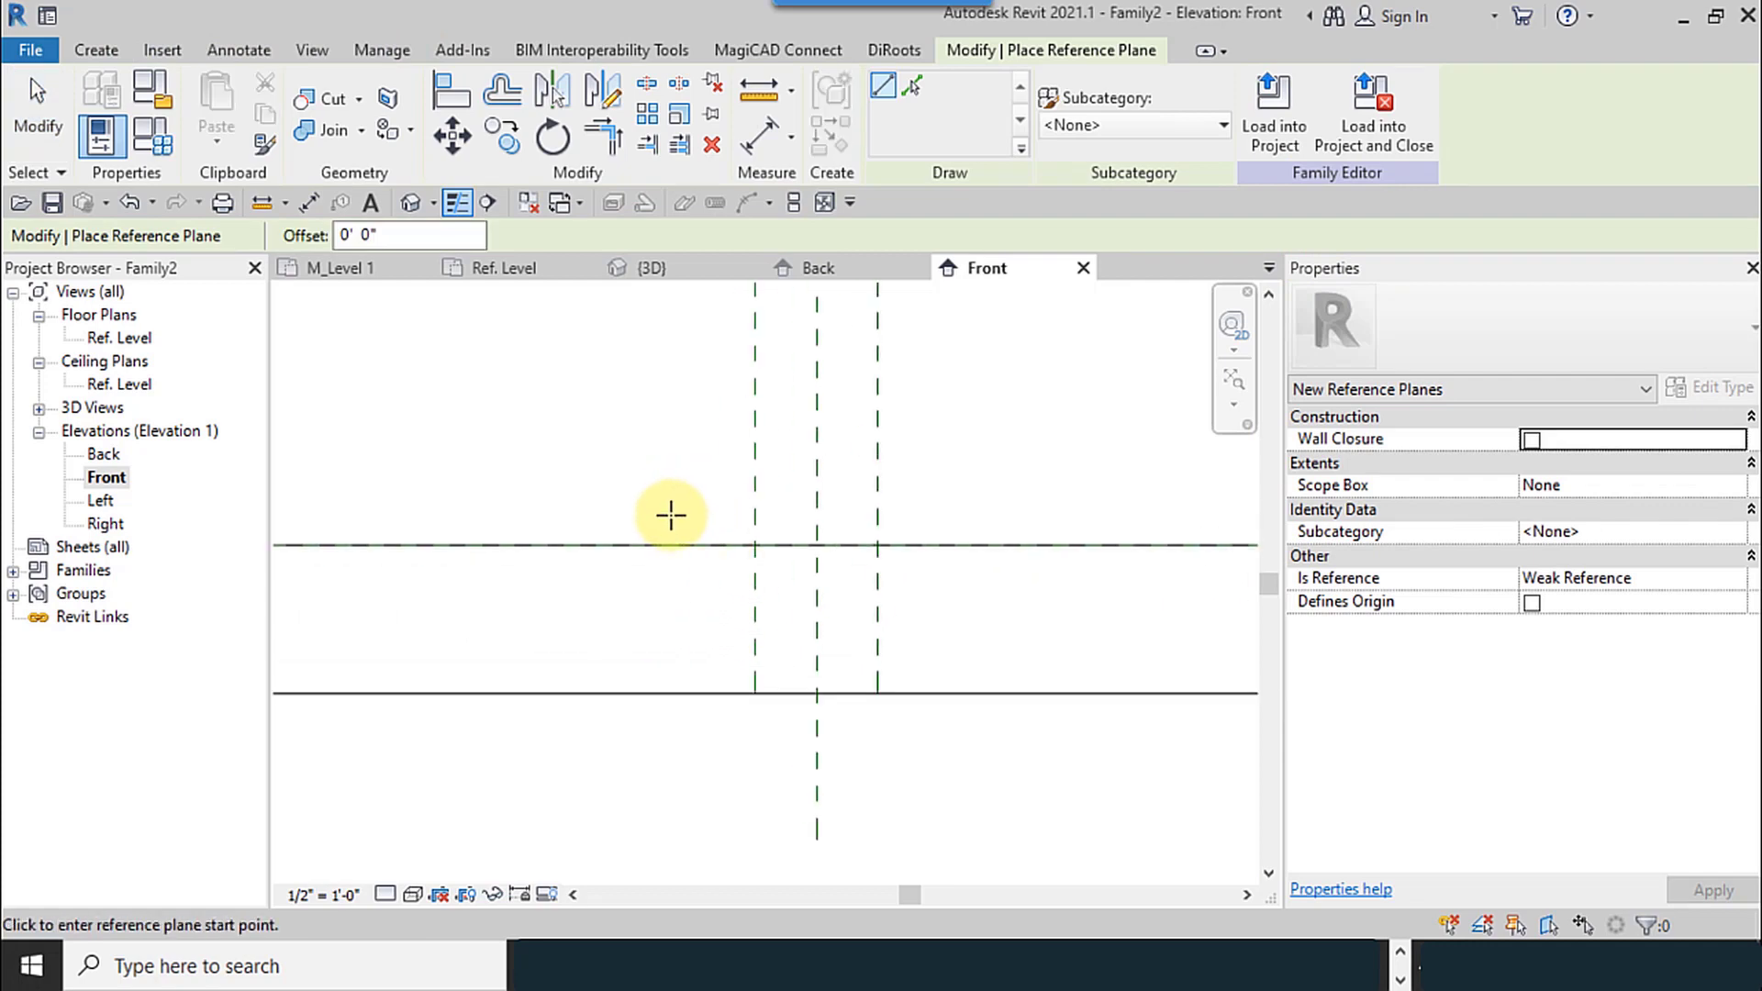
left_click(670, 525)
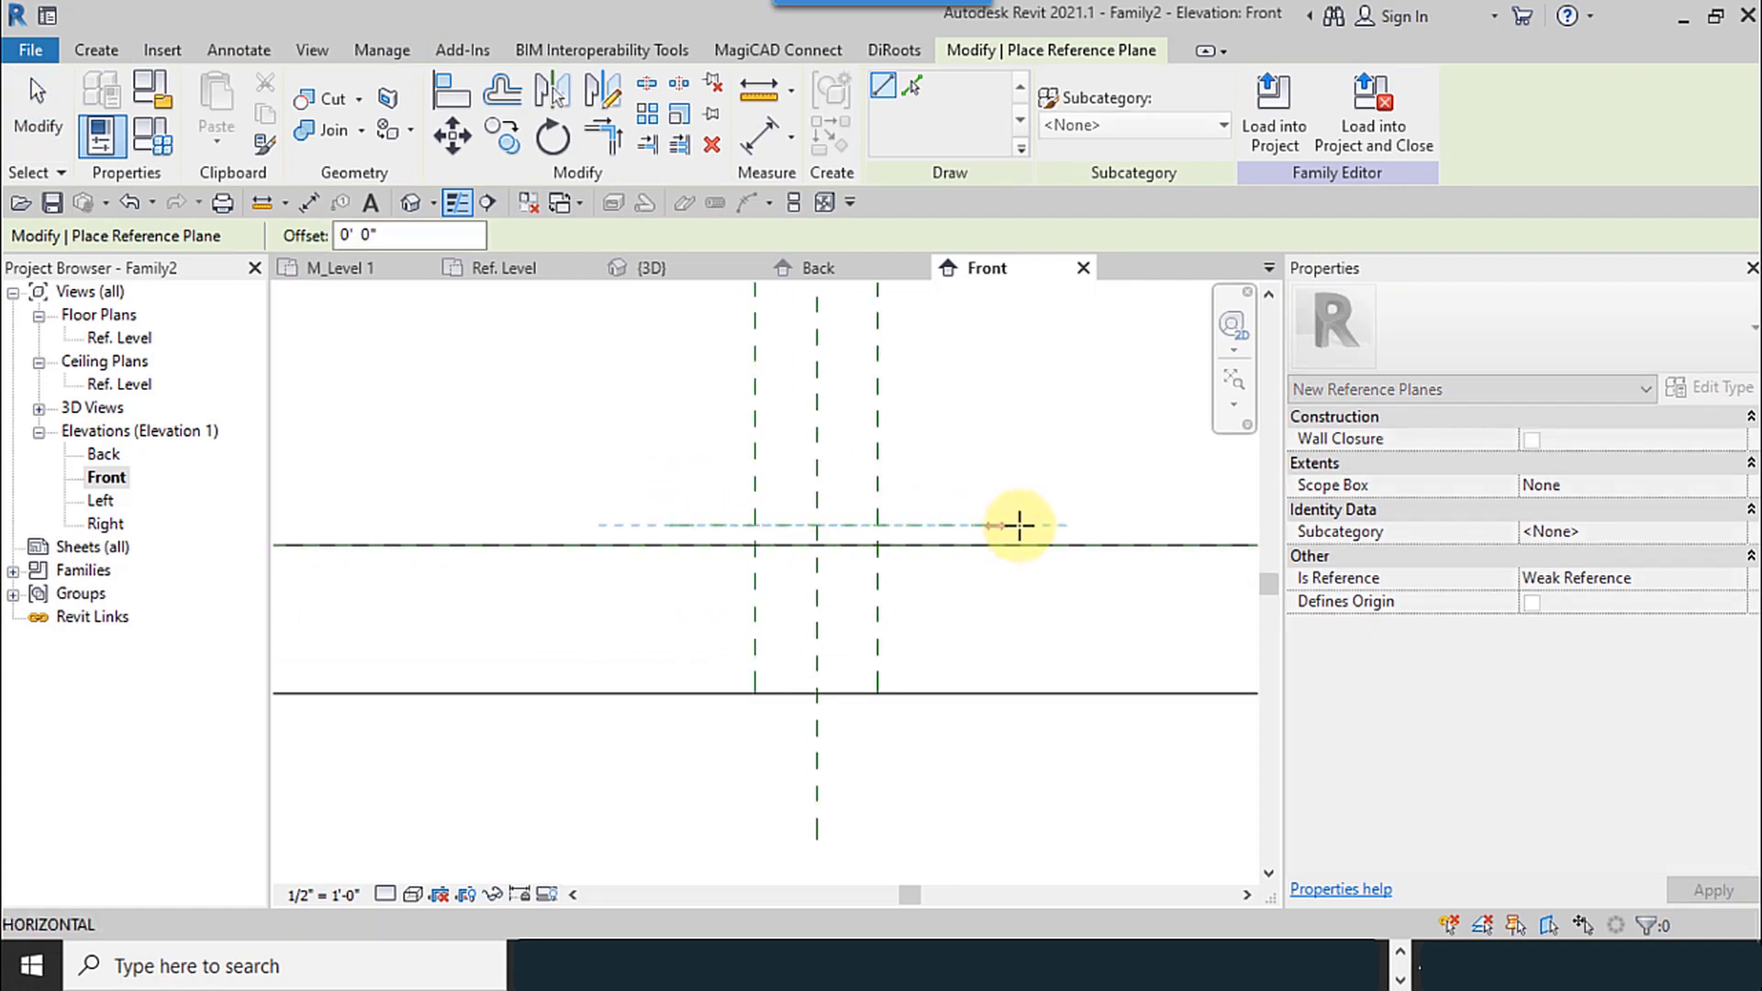
left_click(1050, 525)
left_click(37, 110)
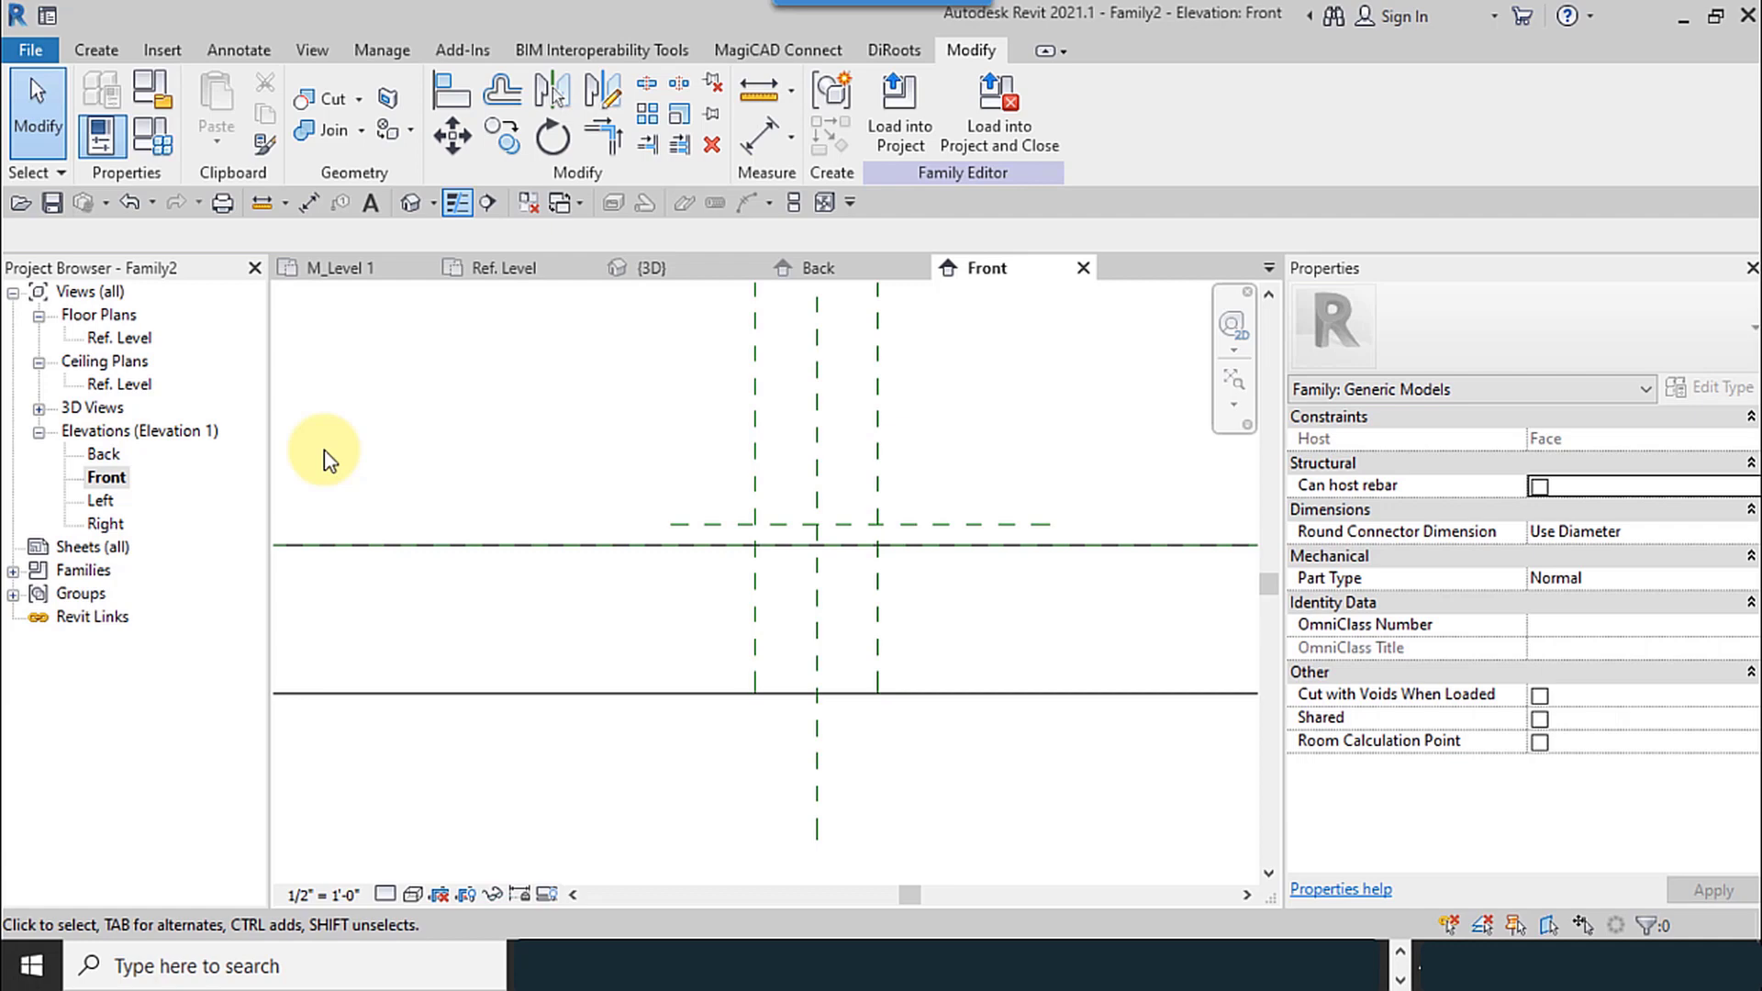
Step: Add an aligned dimension between the new horizontal reference plane and the Ref. Level
left_click(308, 202)
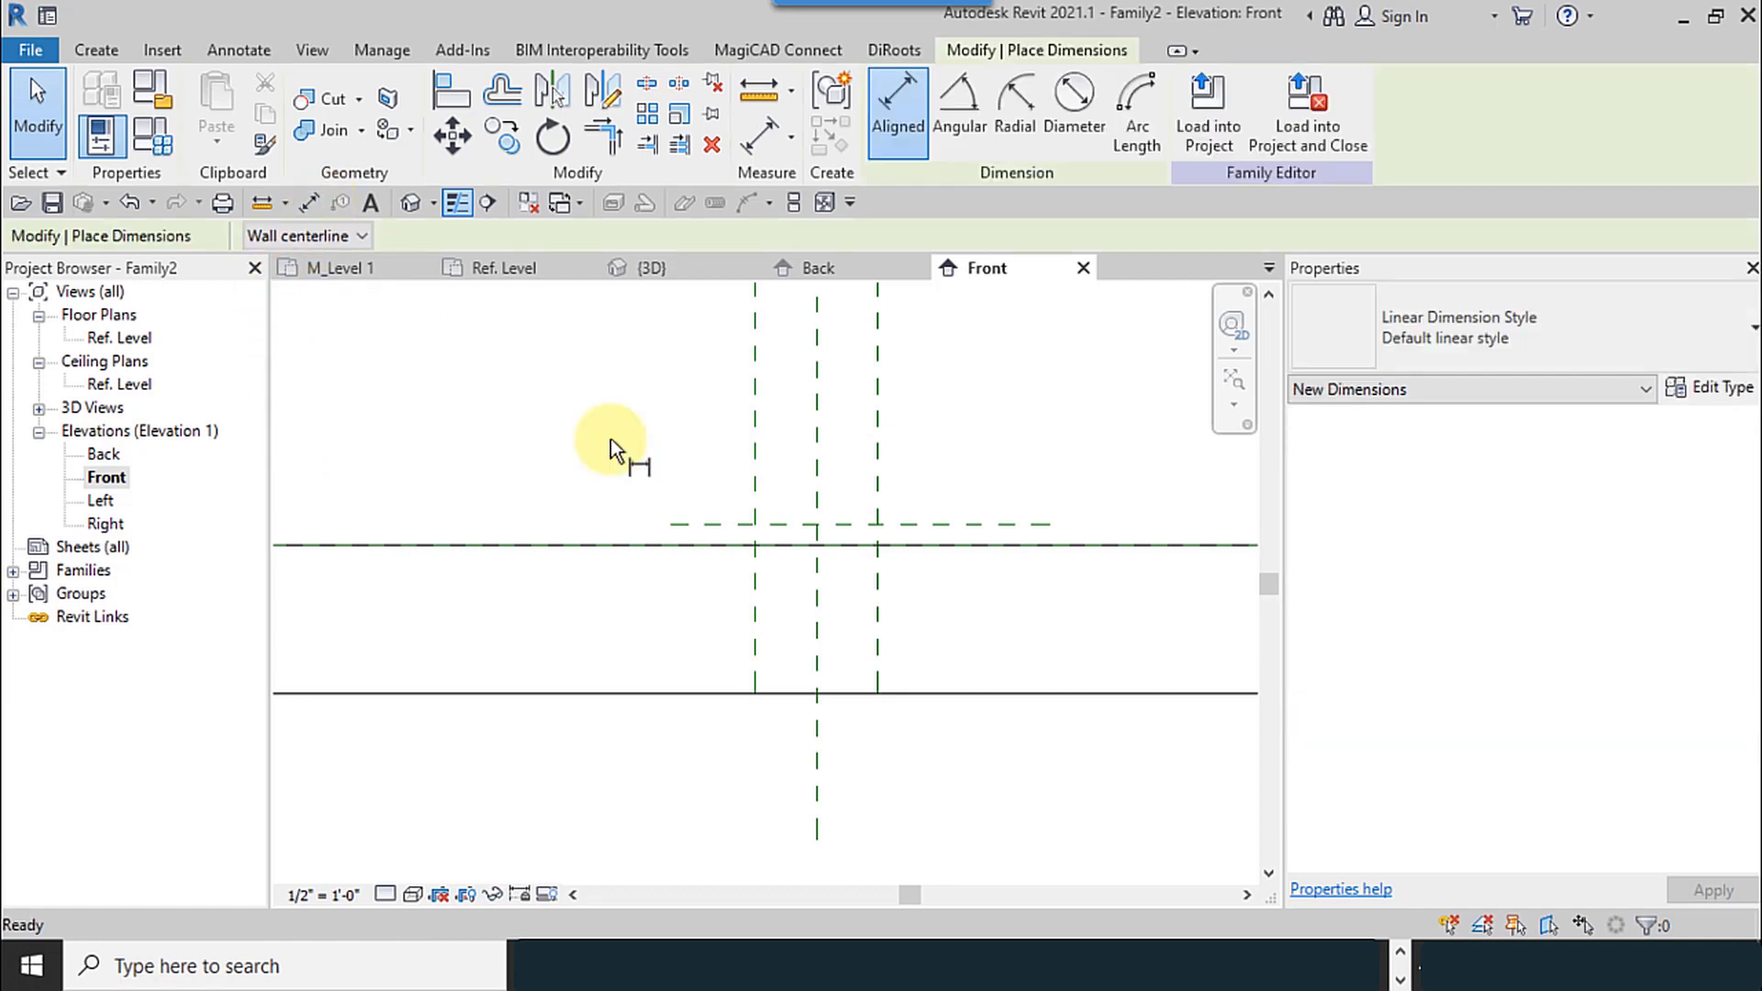
scroll(873, 523, "down", 3)
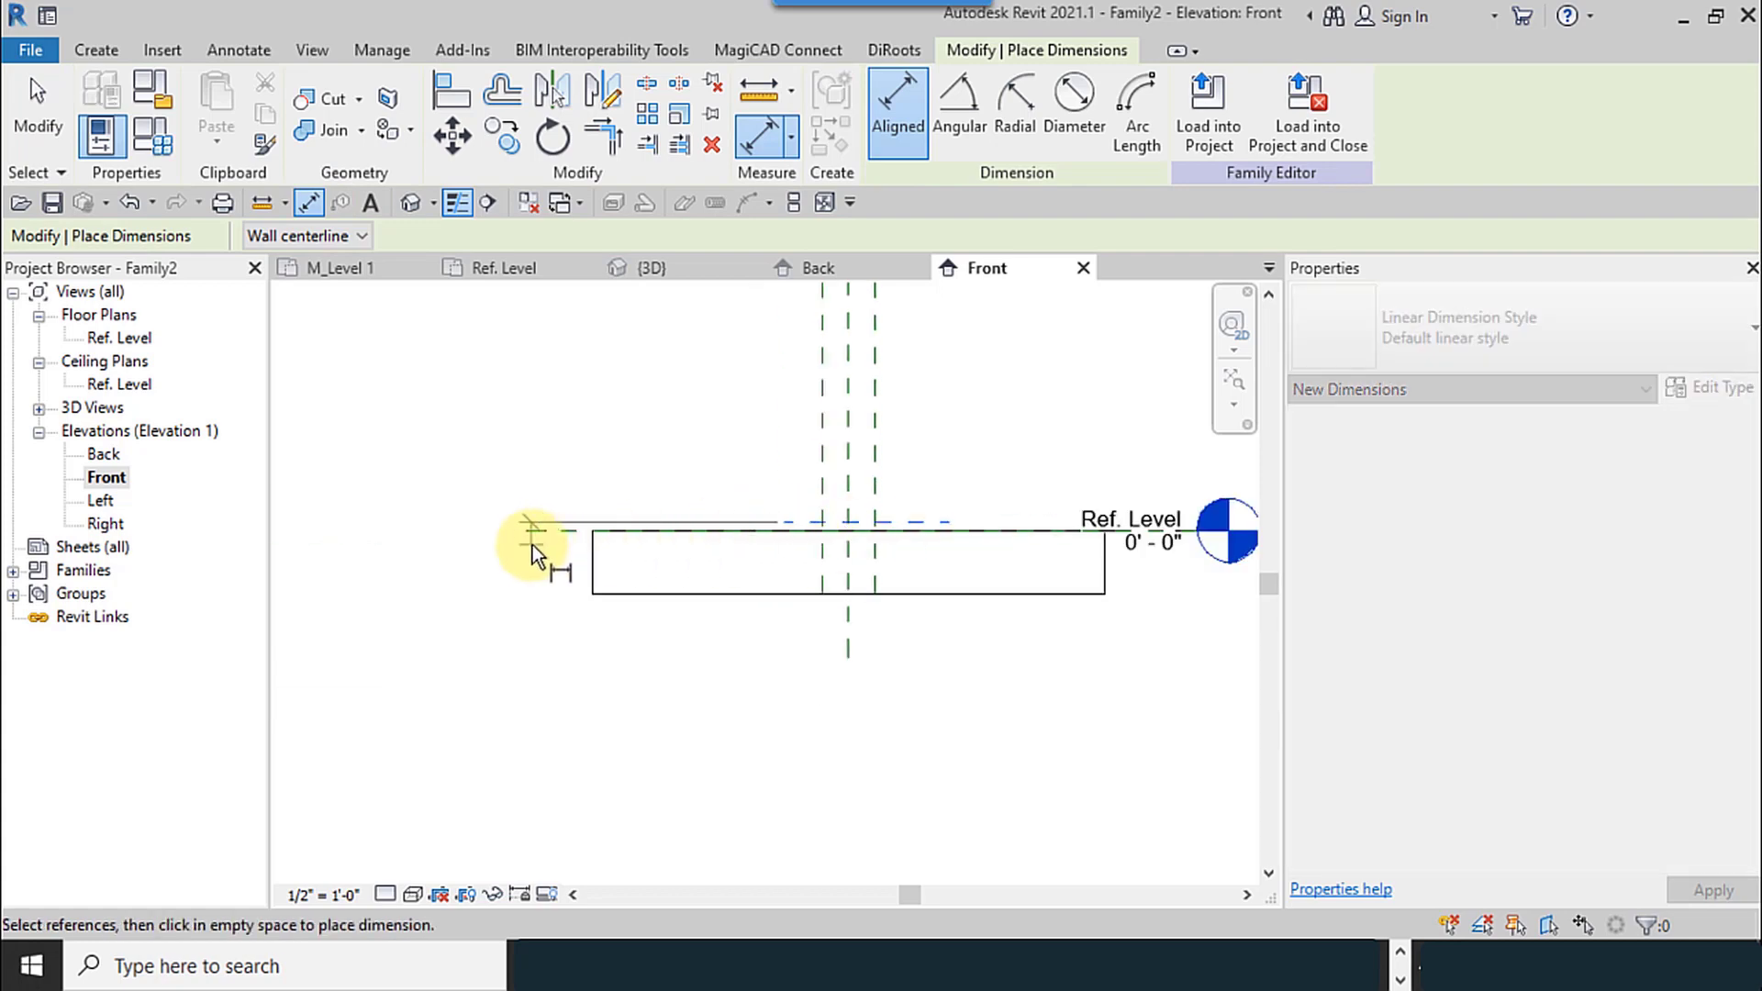
scroll(840, 546, "up", 5)
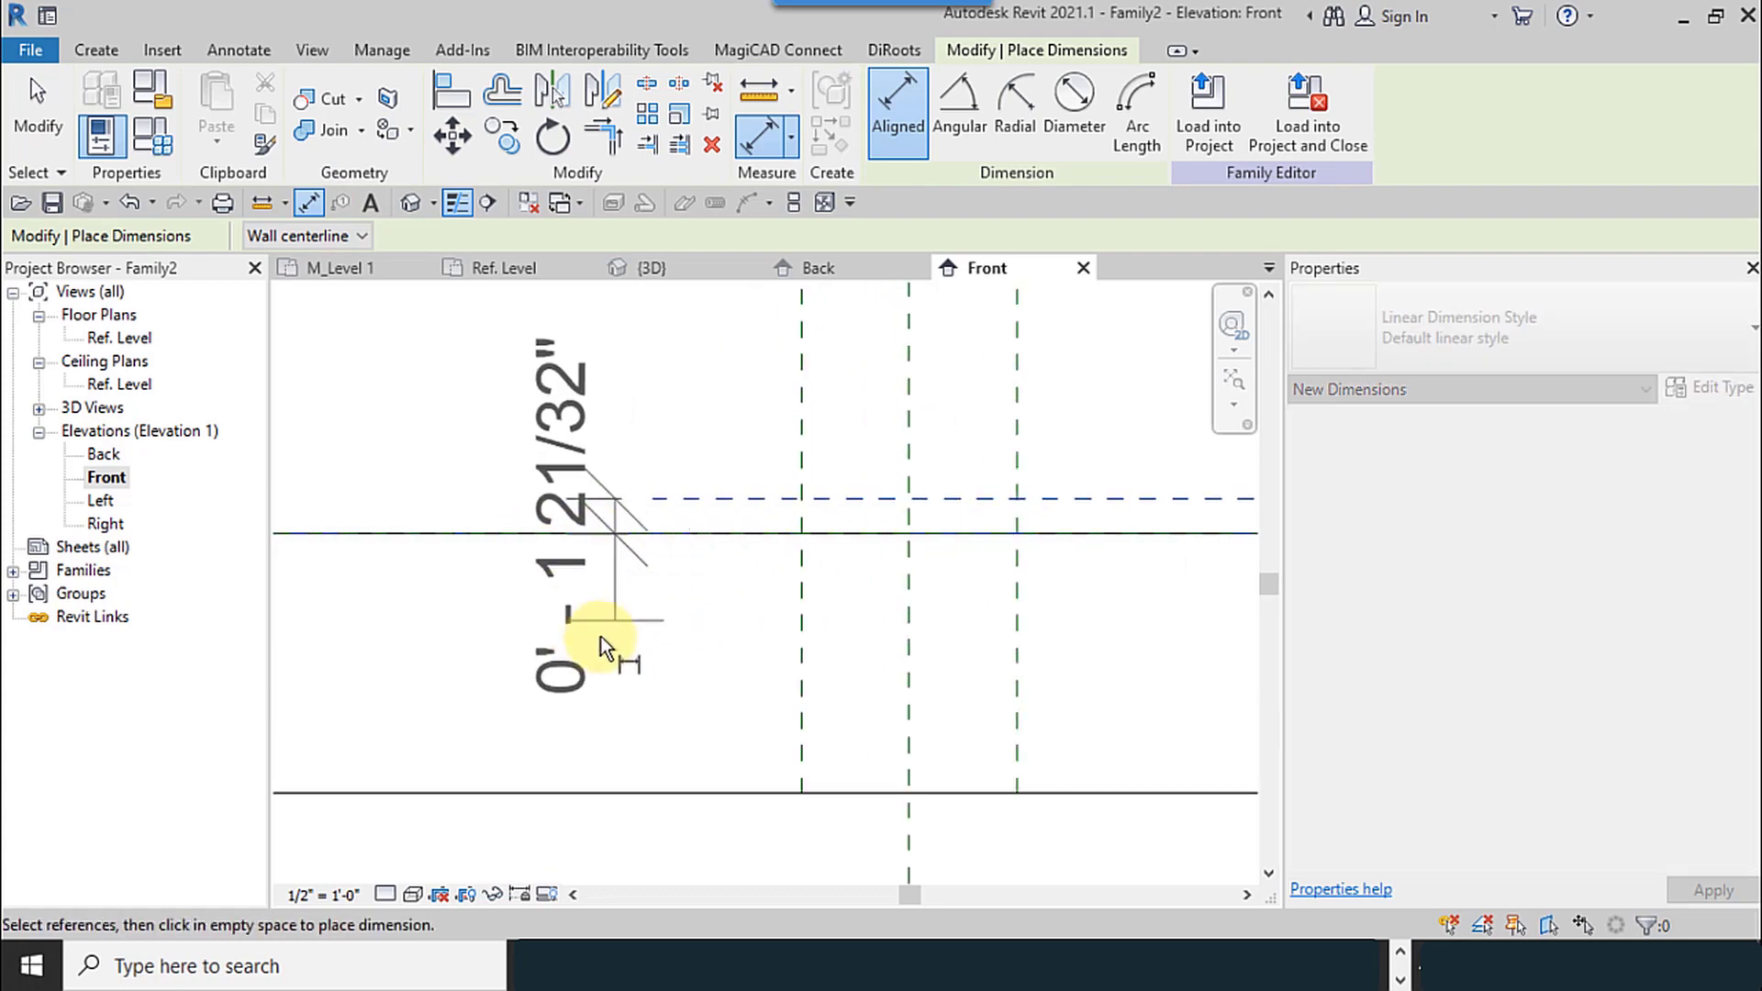
left_click(570, 721)
left_click(20, 108)
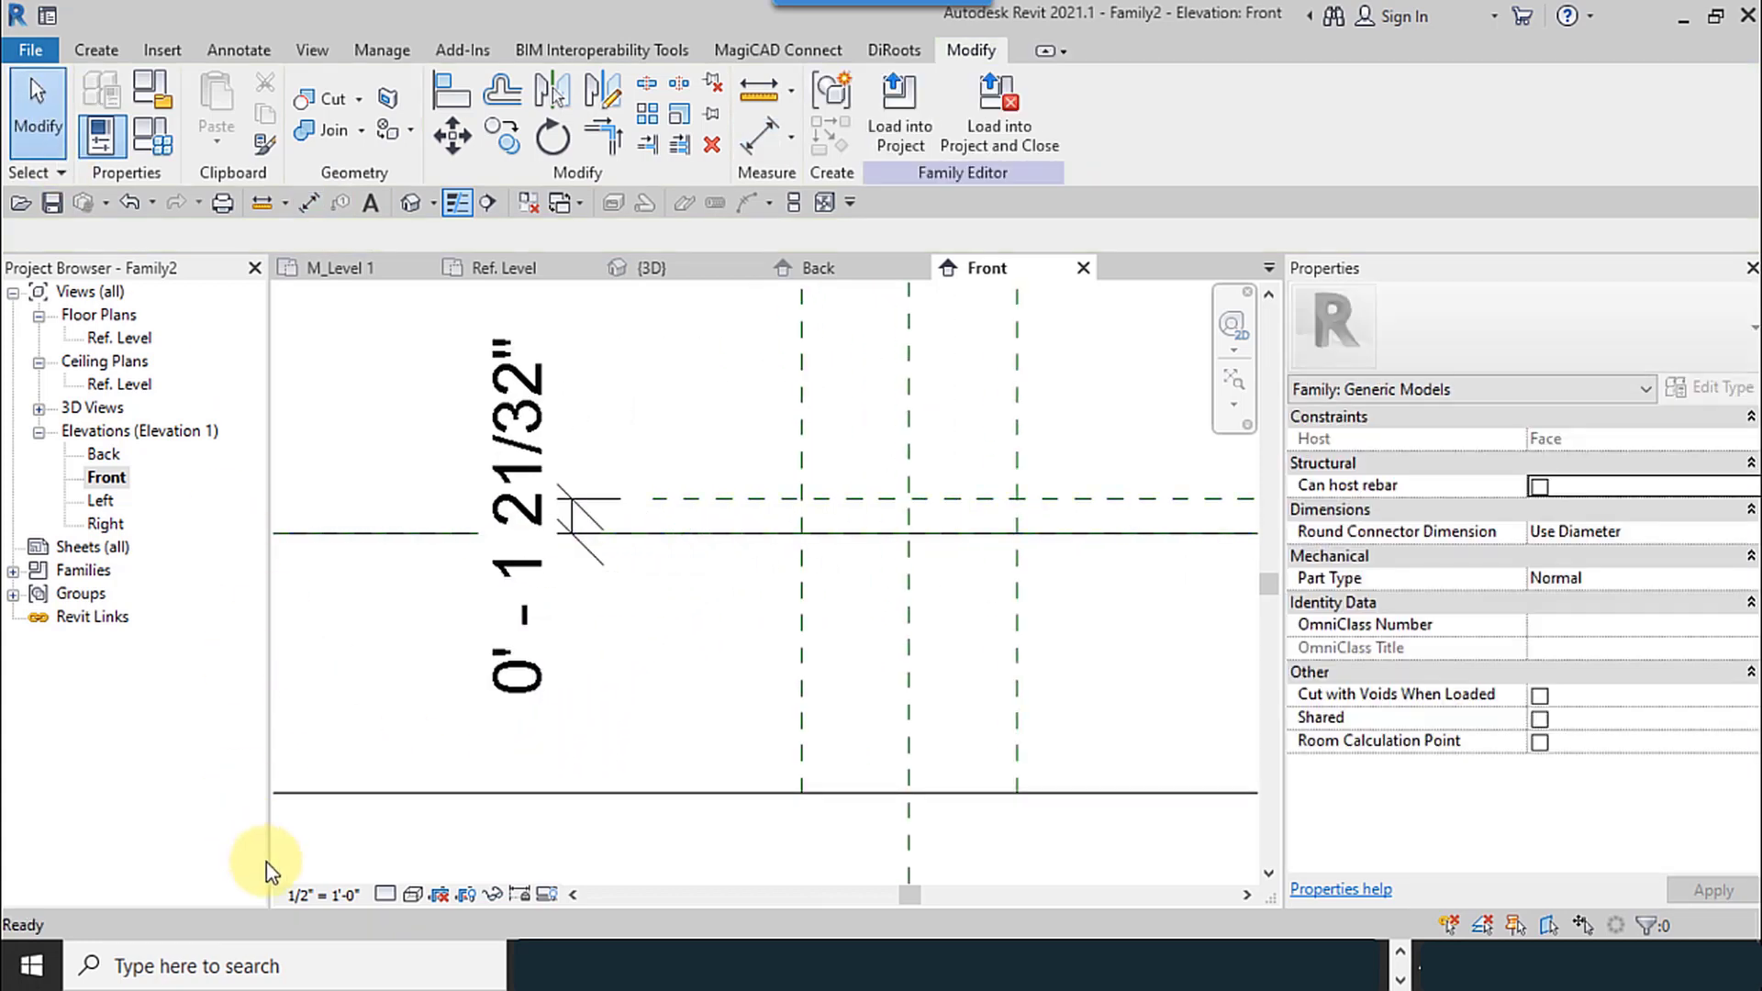
Step: Set the Front elevation's view scale to 1" = 1'-0"
left_click(321, 894)
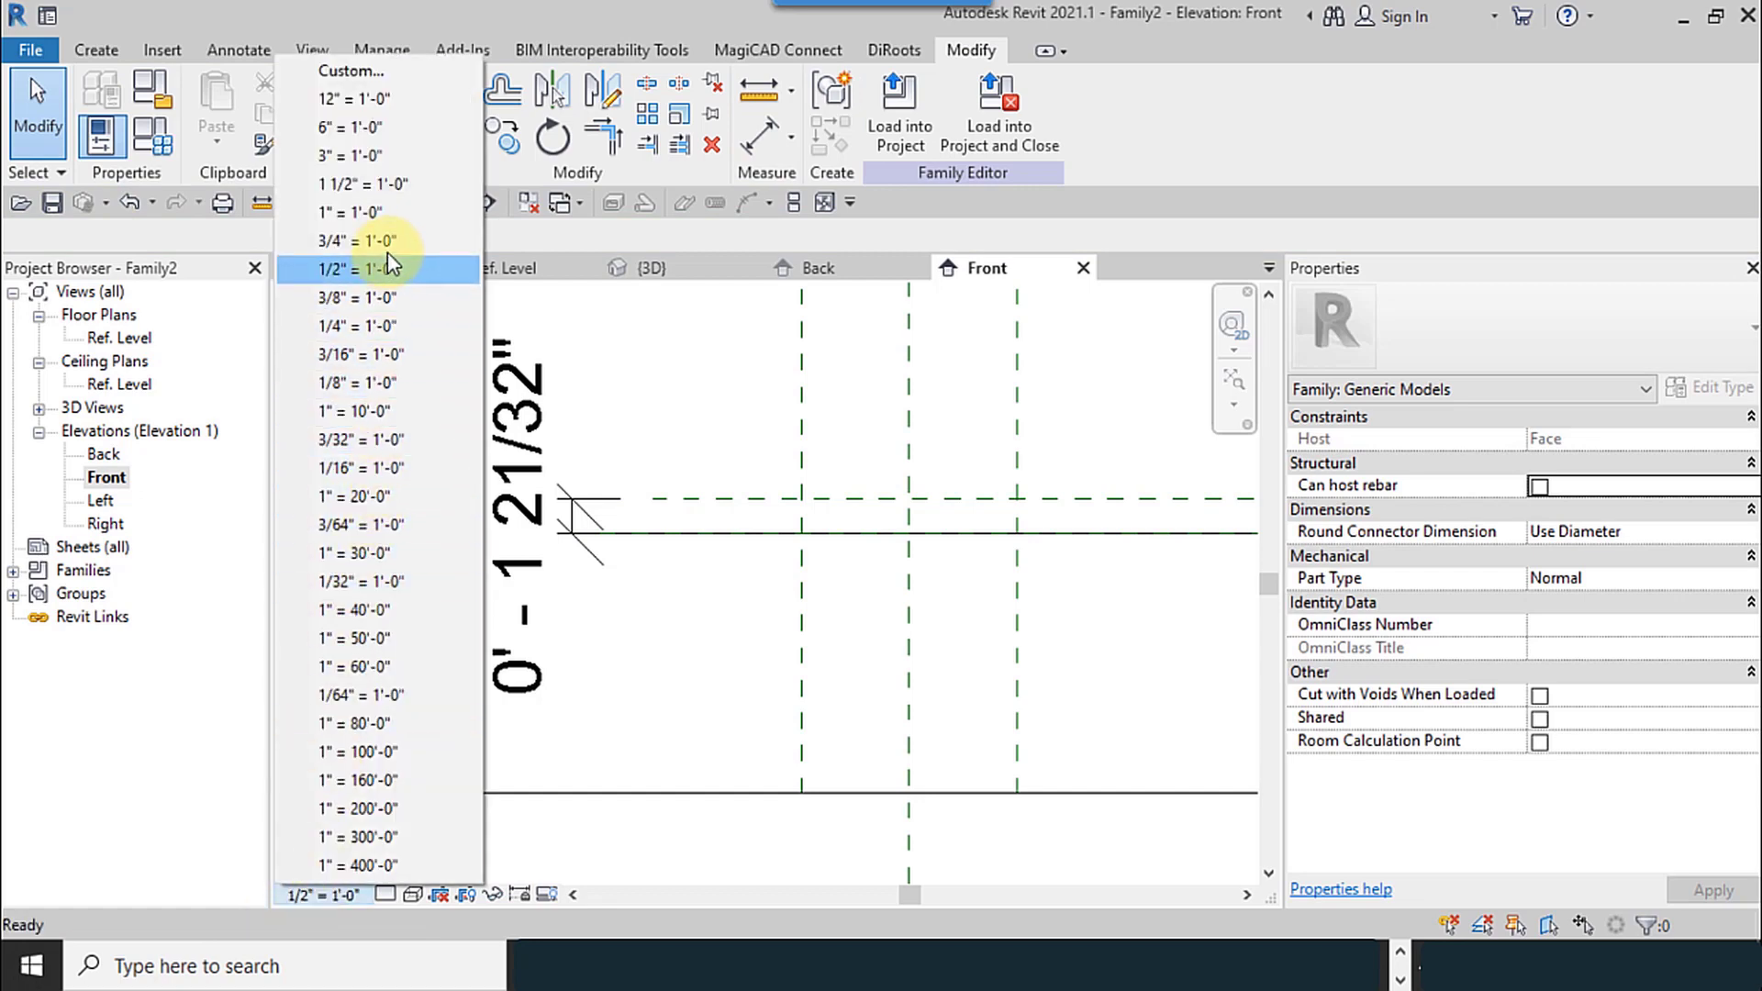
left_click(385, 214)
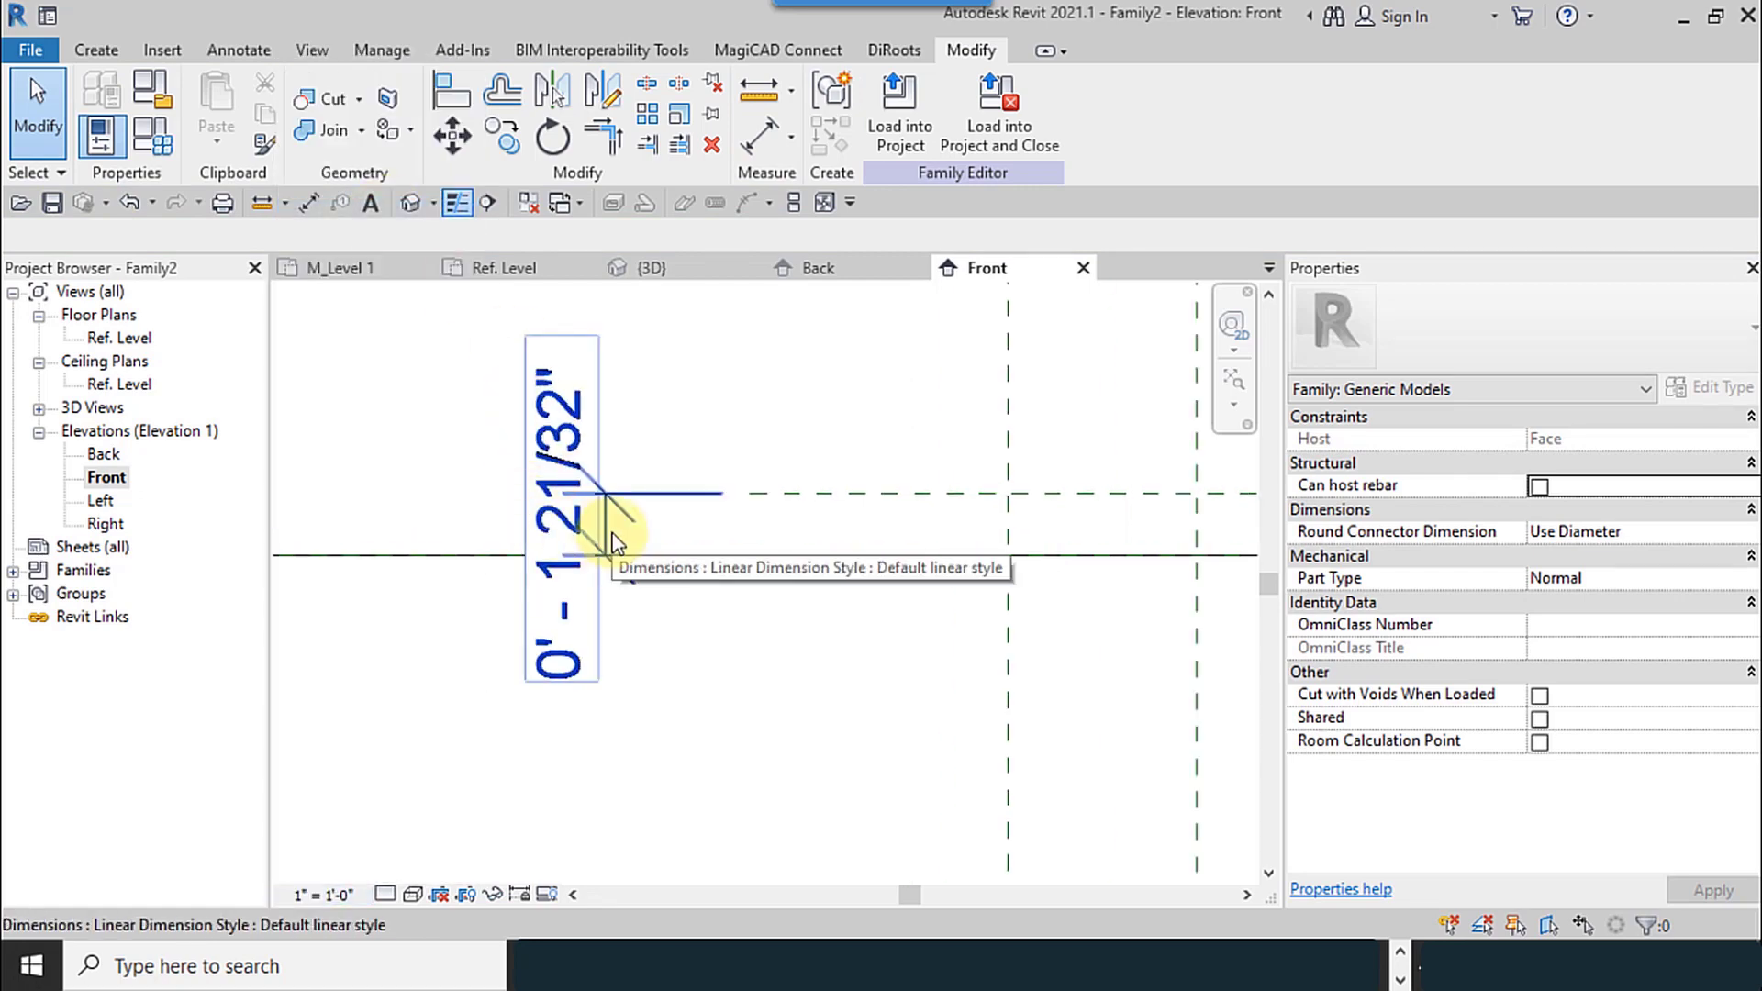
scroll(617, 679, "down", 2)
middle_click_drag(610, 735, 614, 746)
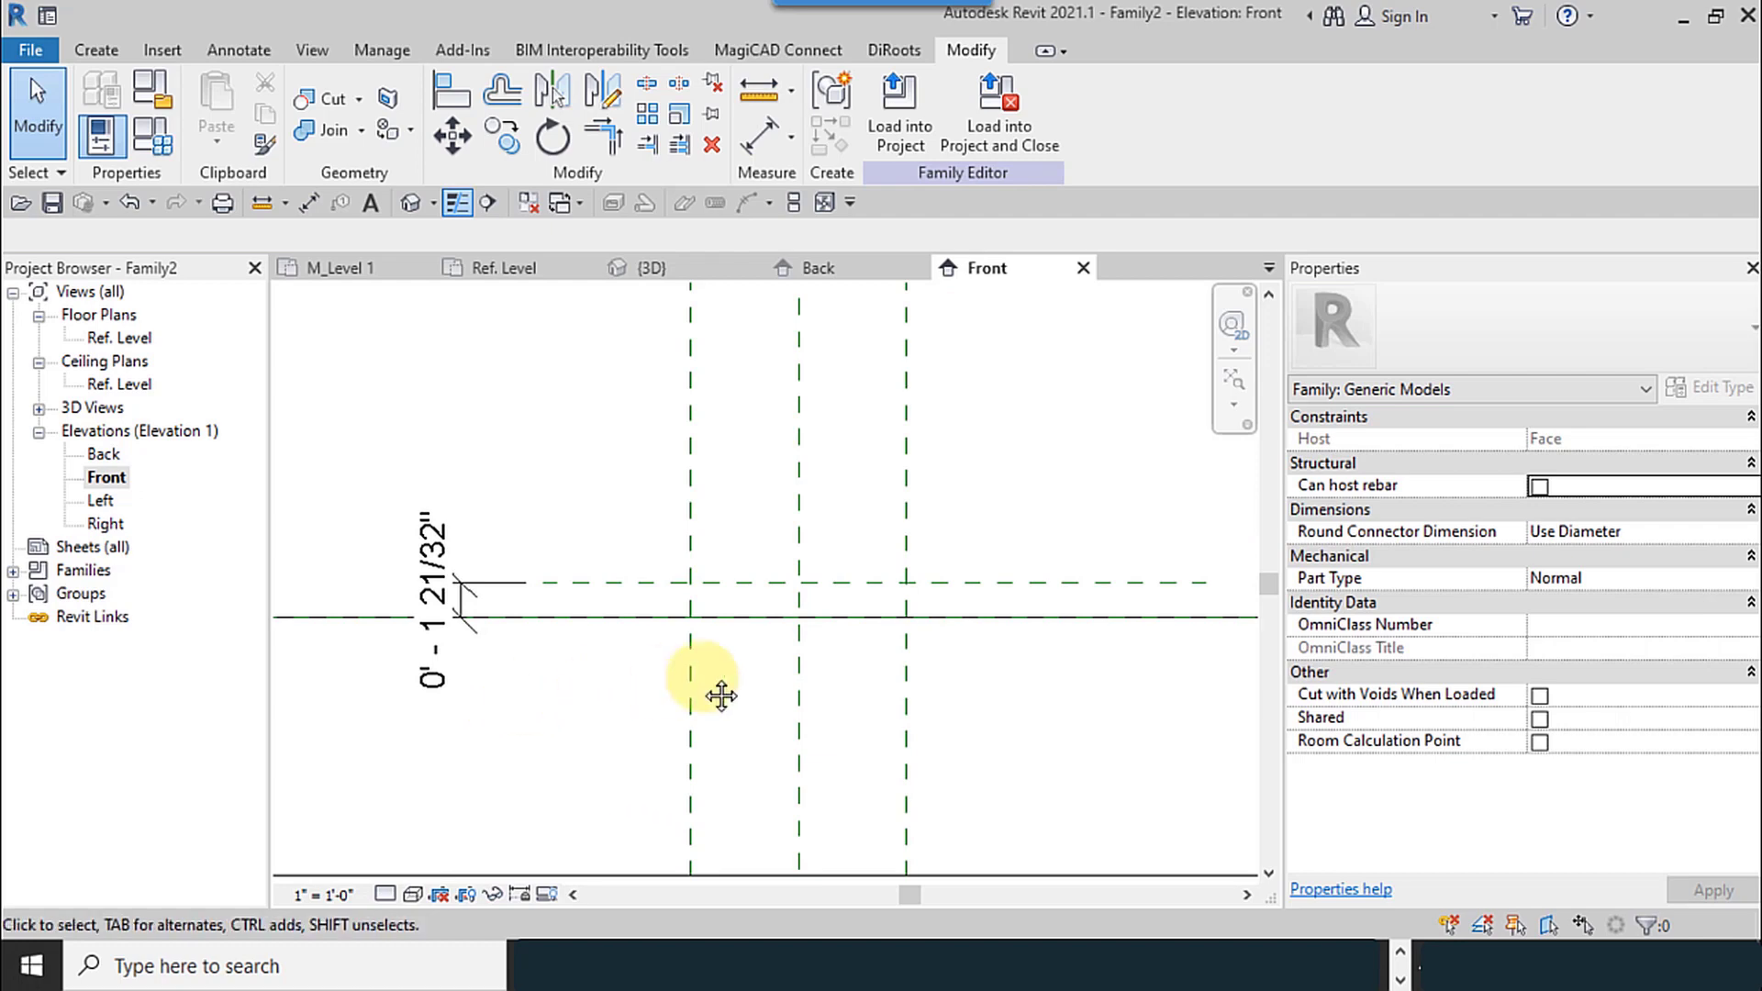
middle_click_drag(721, 696, 915, 661)
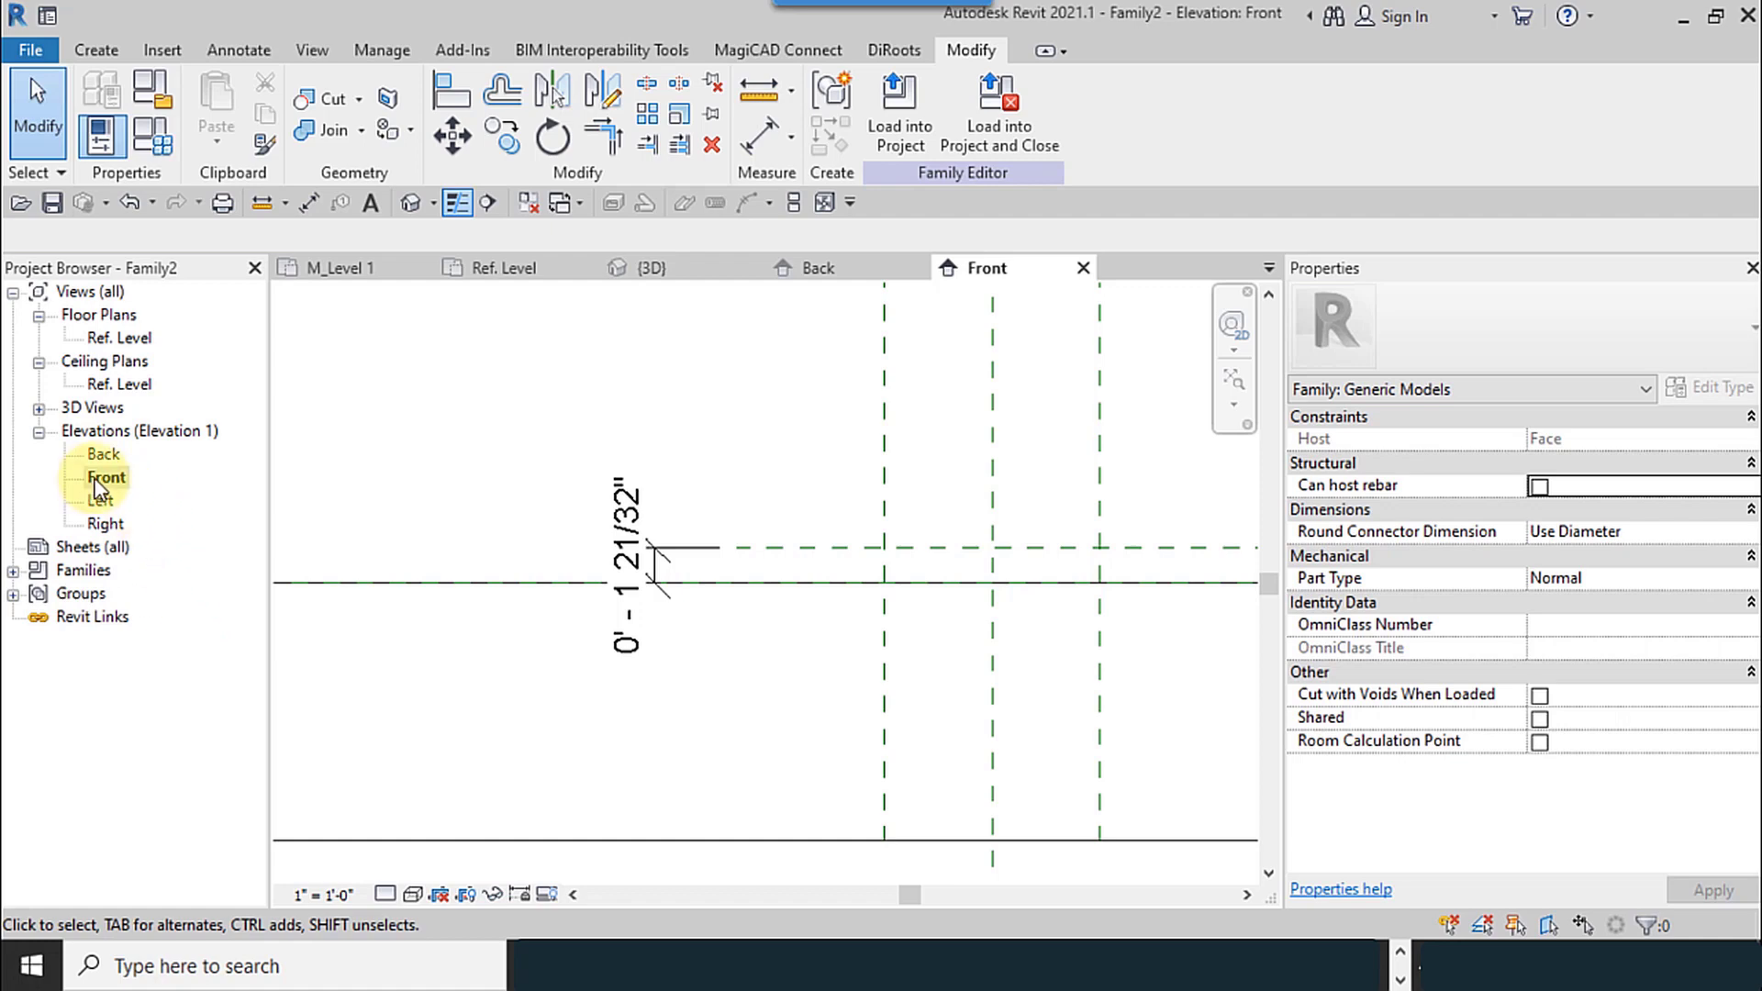
scroll(670, 560, "up", 3)
left_click(698, 608)
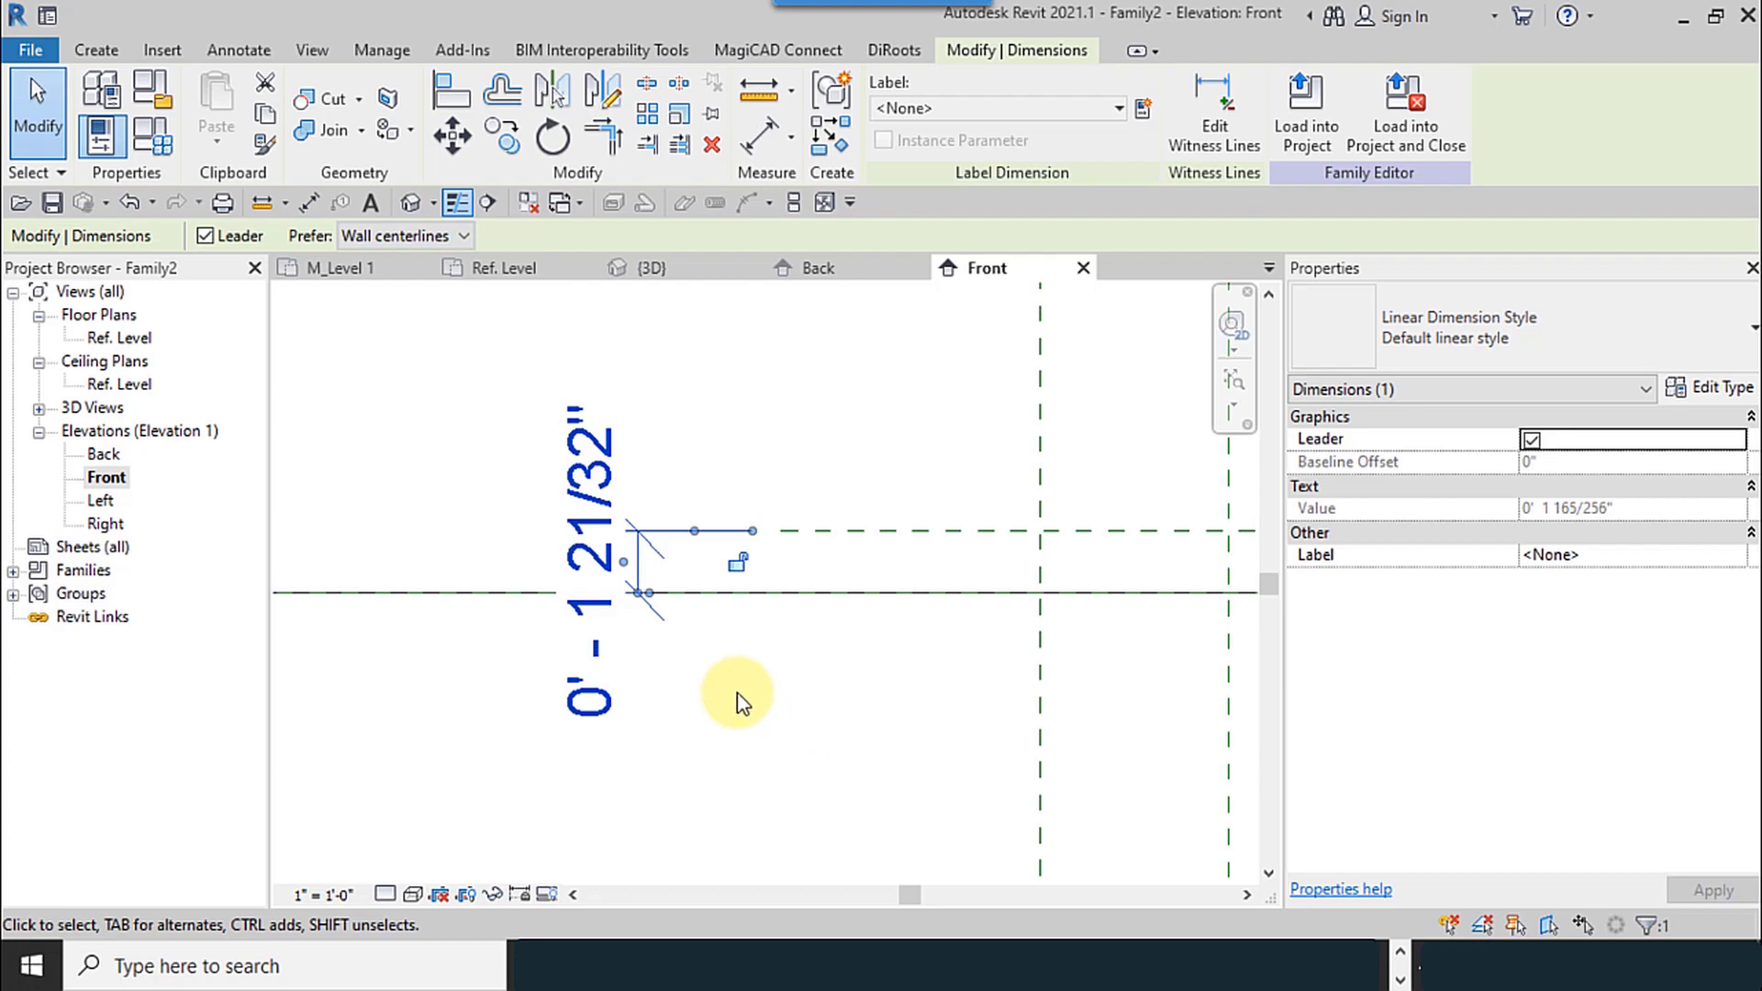
right_click(639, 569)
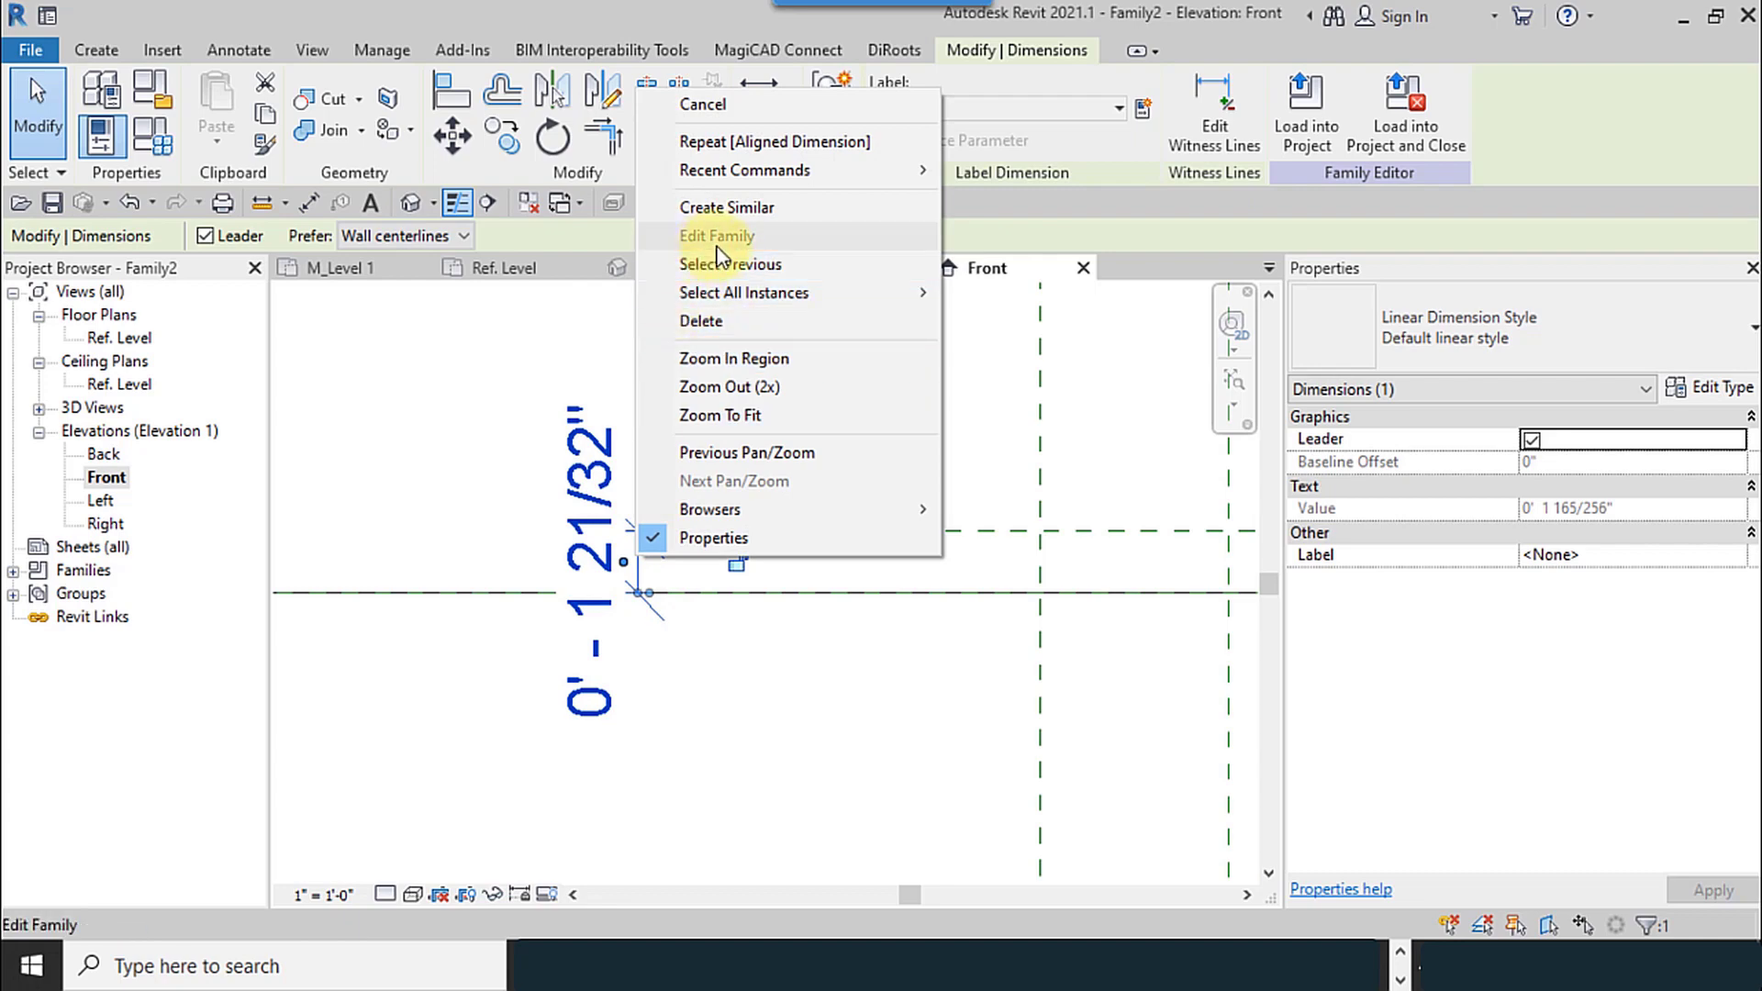
left_click(760, 659)
left_click(777, 710)
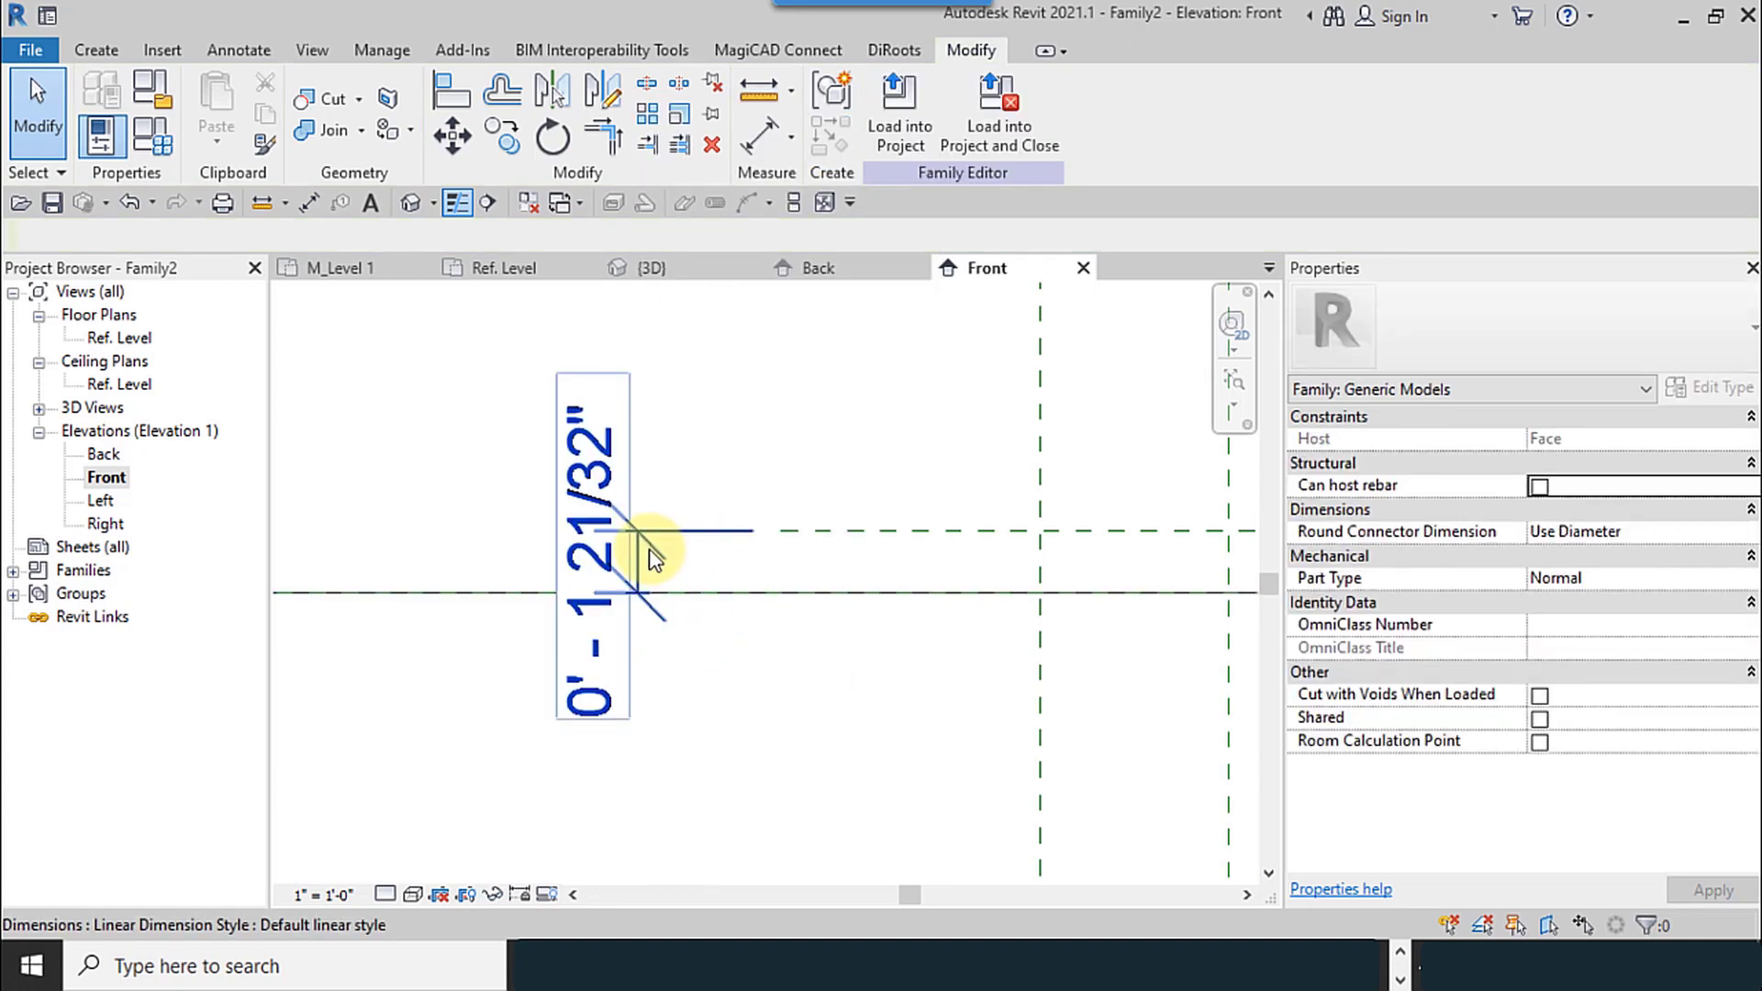
Step: Label the dimension between the Ref. Level and the horizontal reference plane above it with a new type parameter named t
left_click(651, 568)
right_click(639, 530)
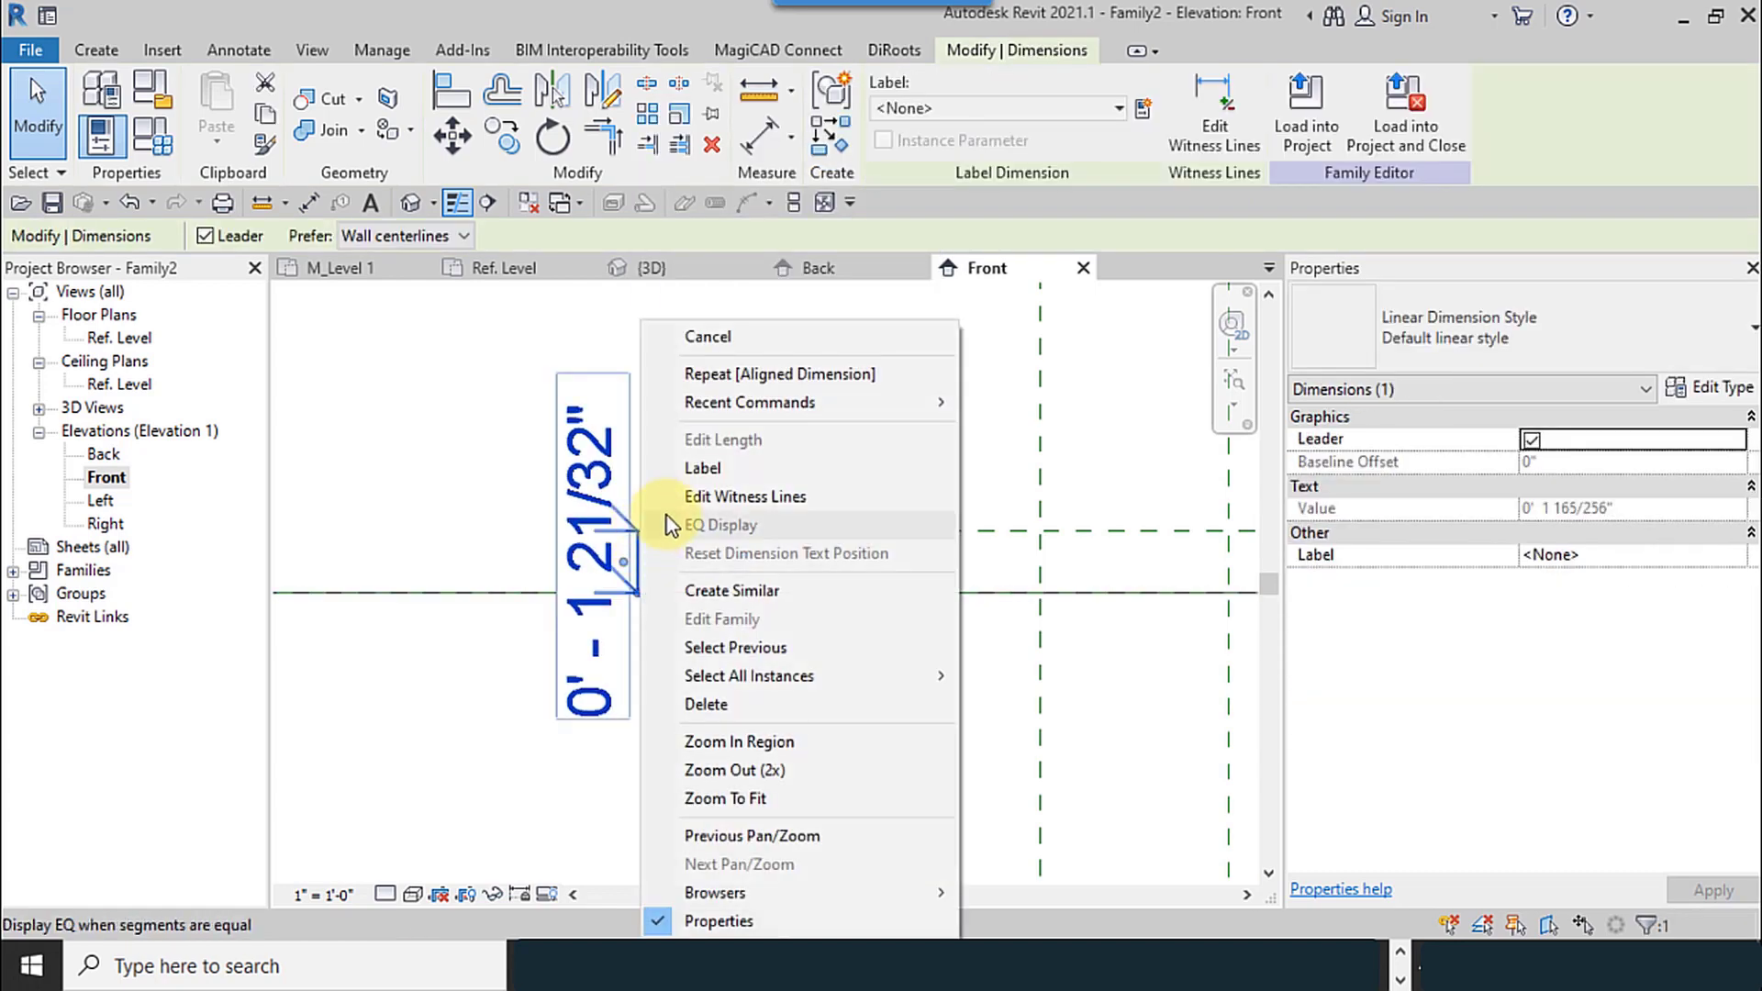
left_click(695, 468)
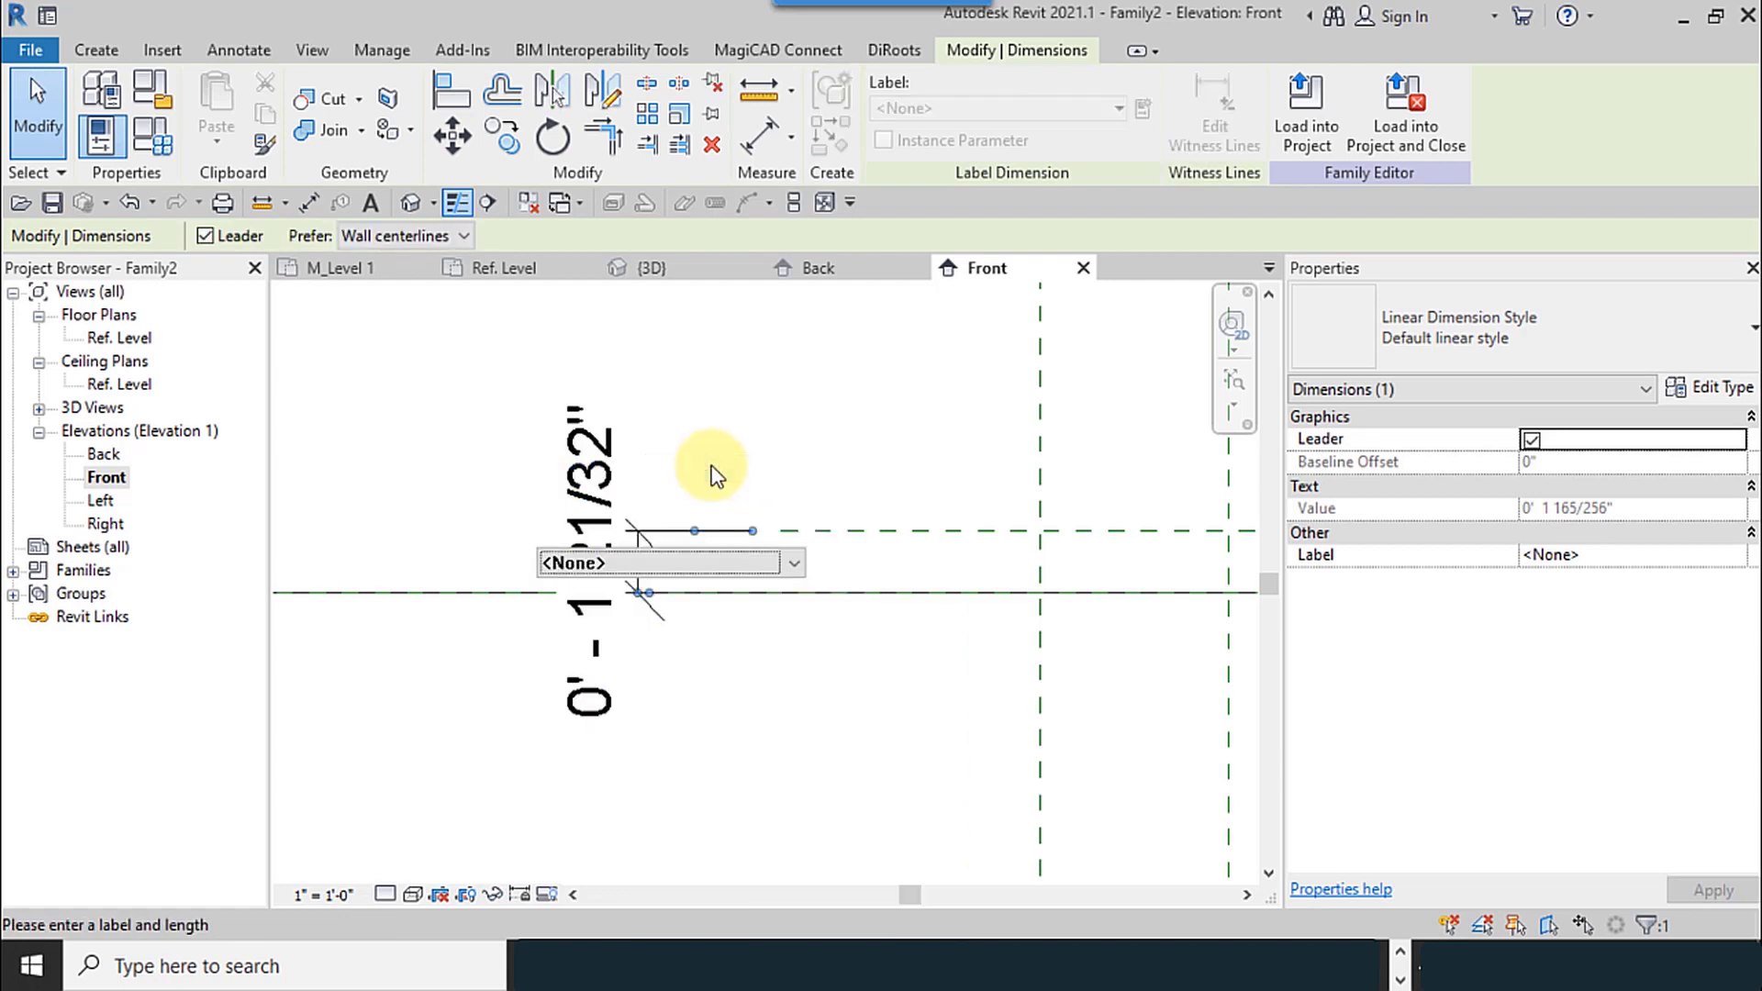
left_click(619, 563)
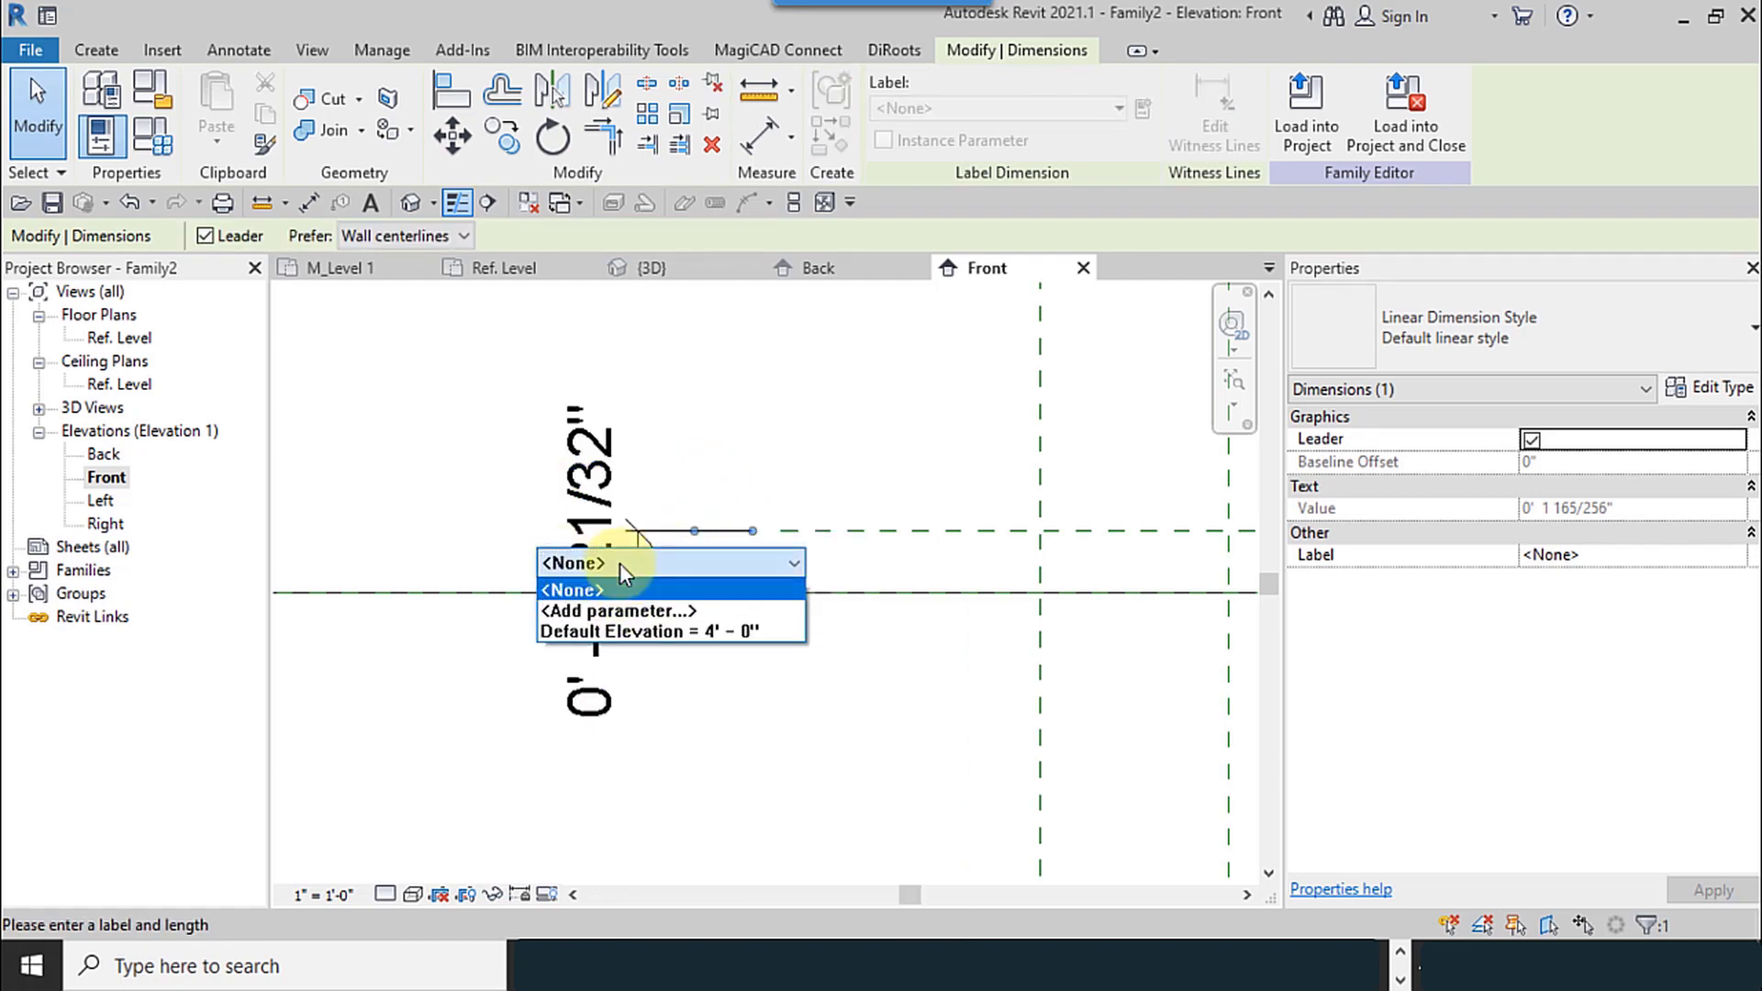
left_click(675, 613)
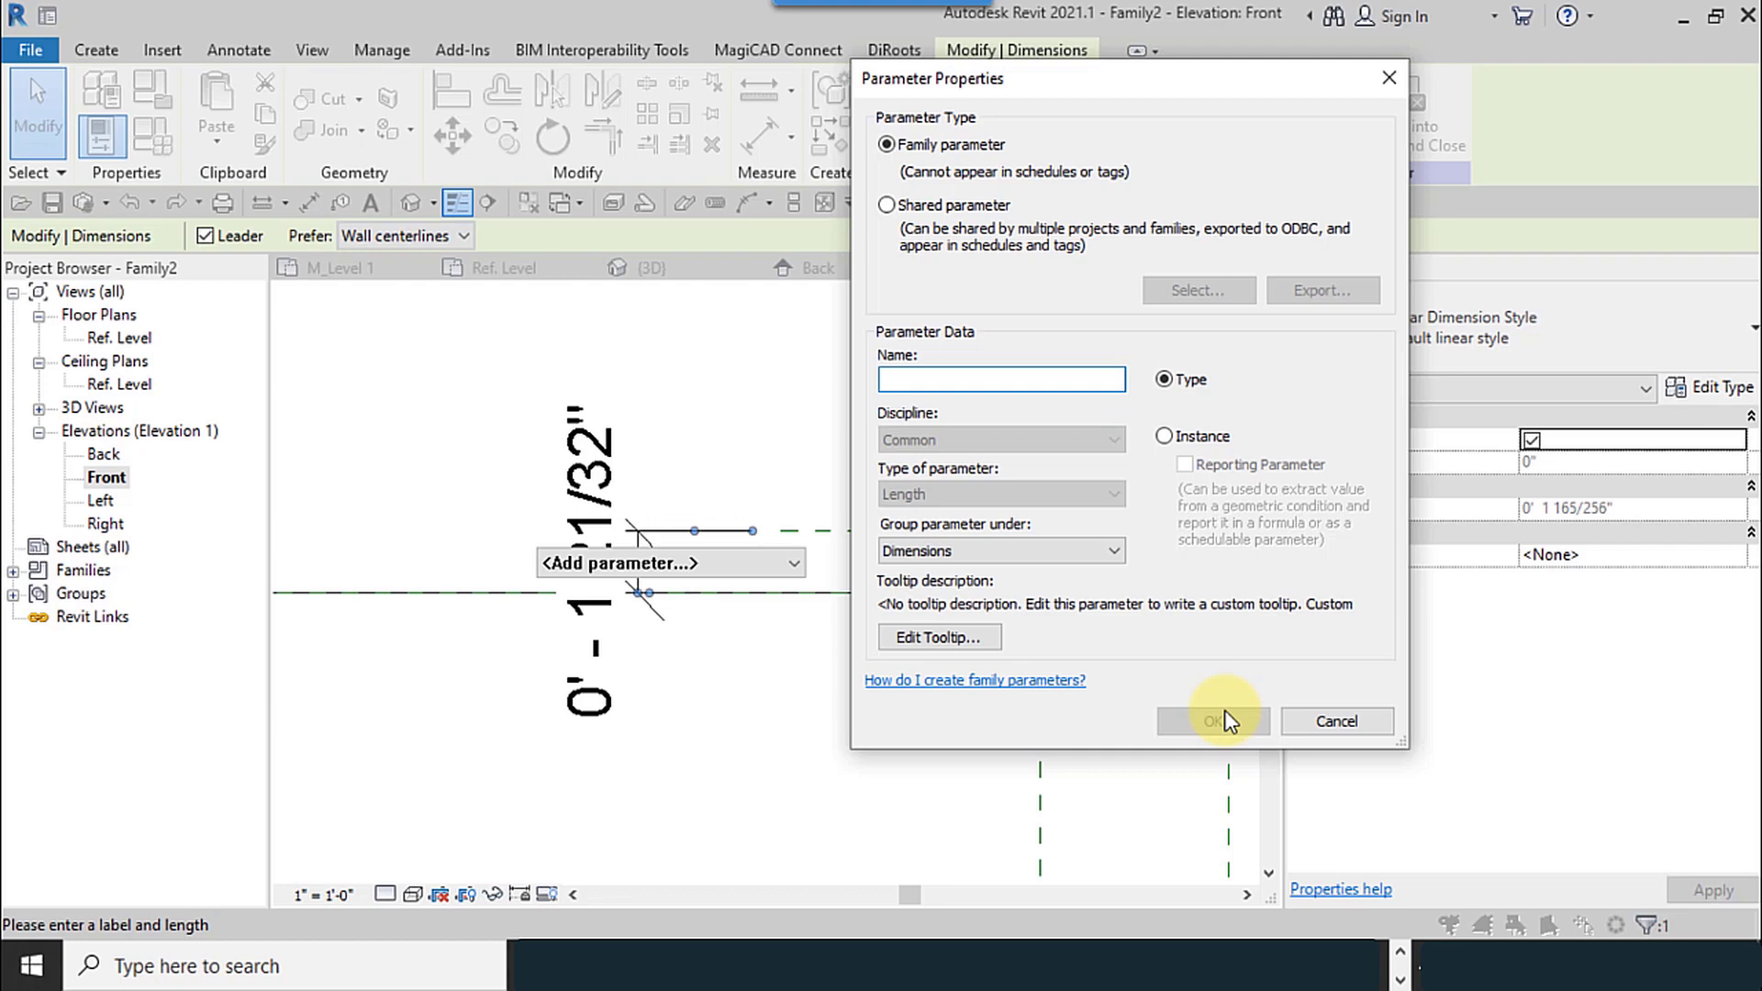
type("t")
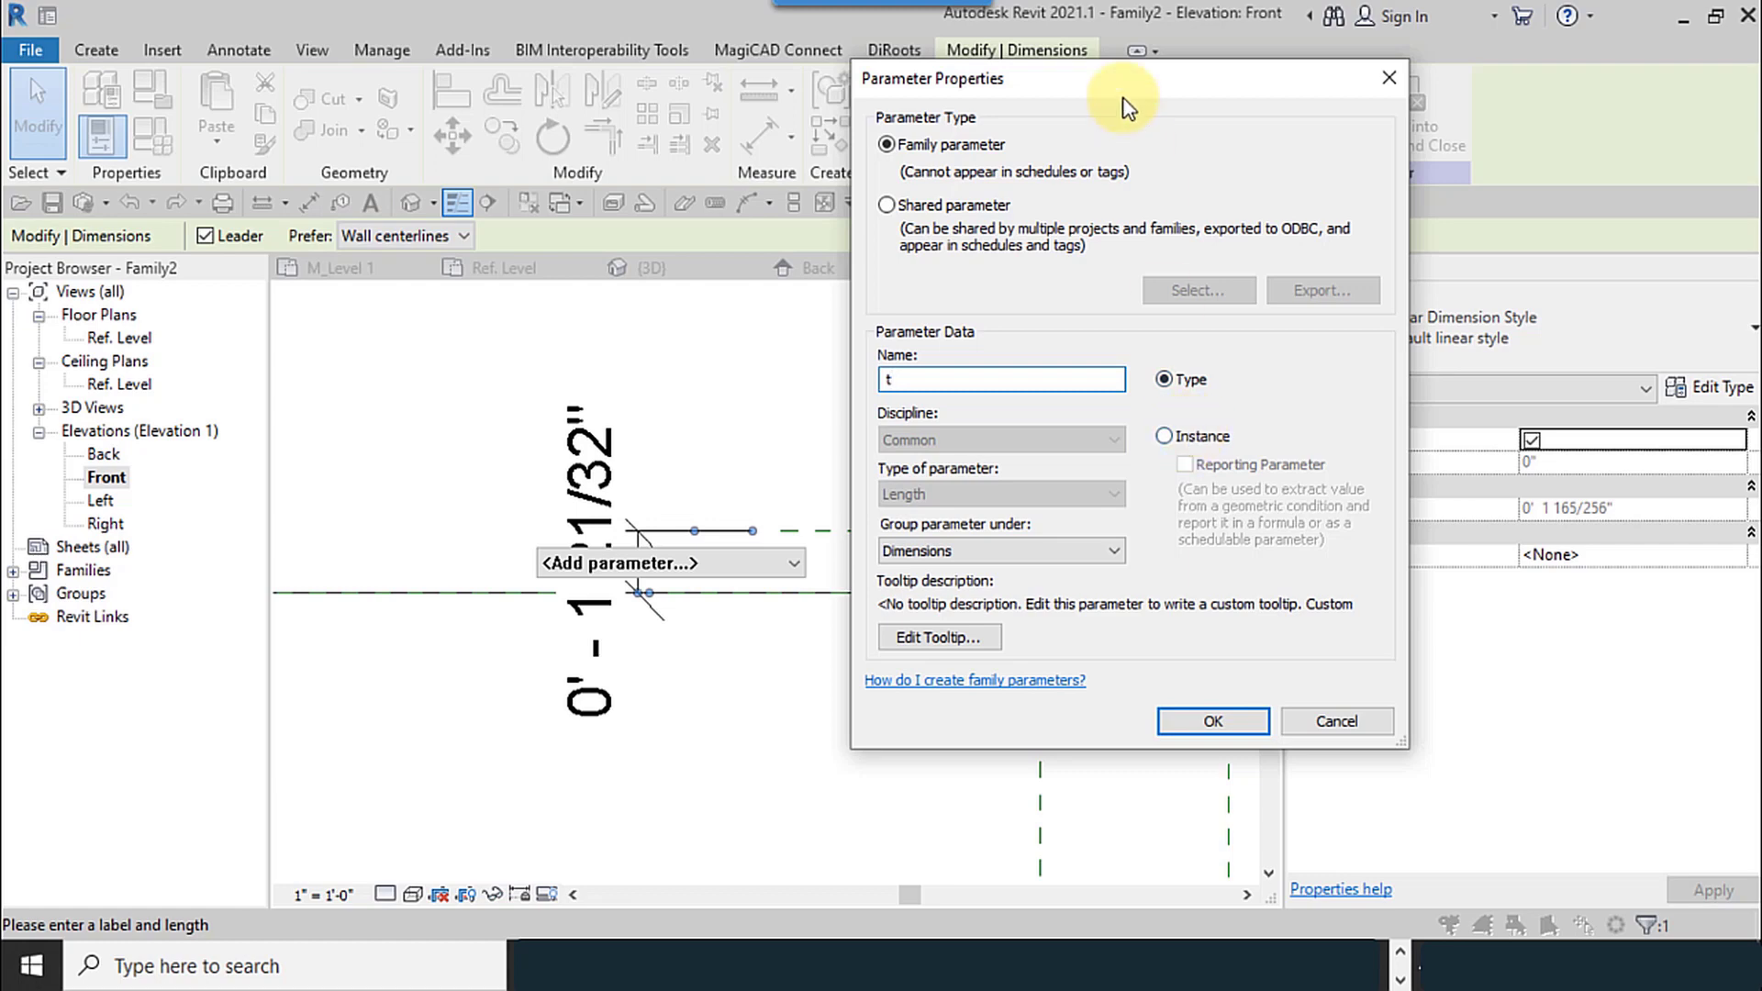
left_click_drag(1110, 85, 904, 104)
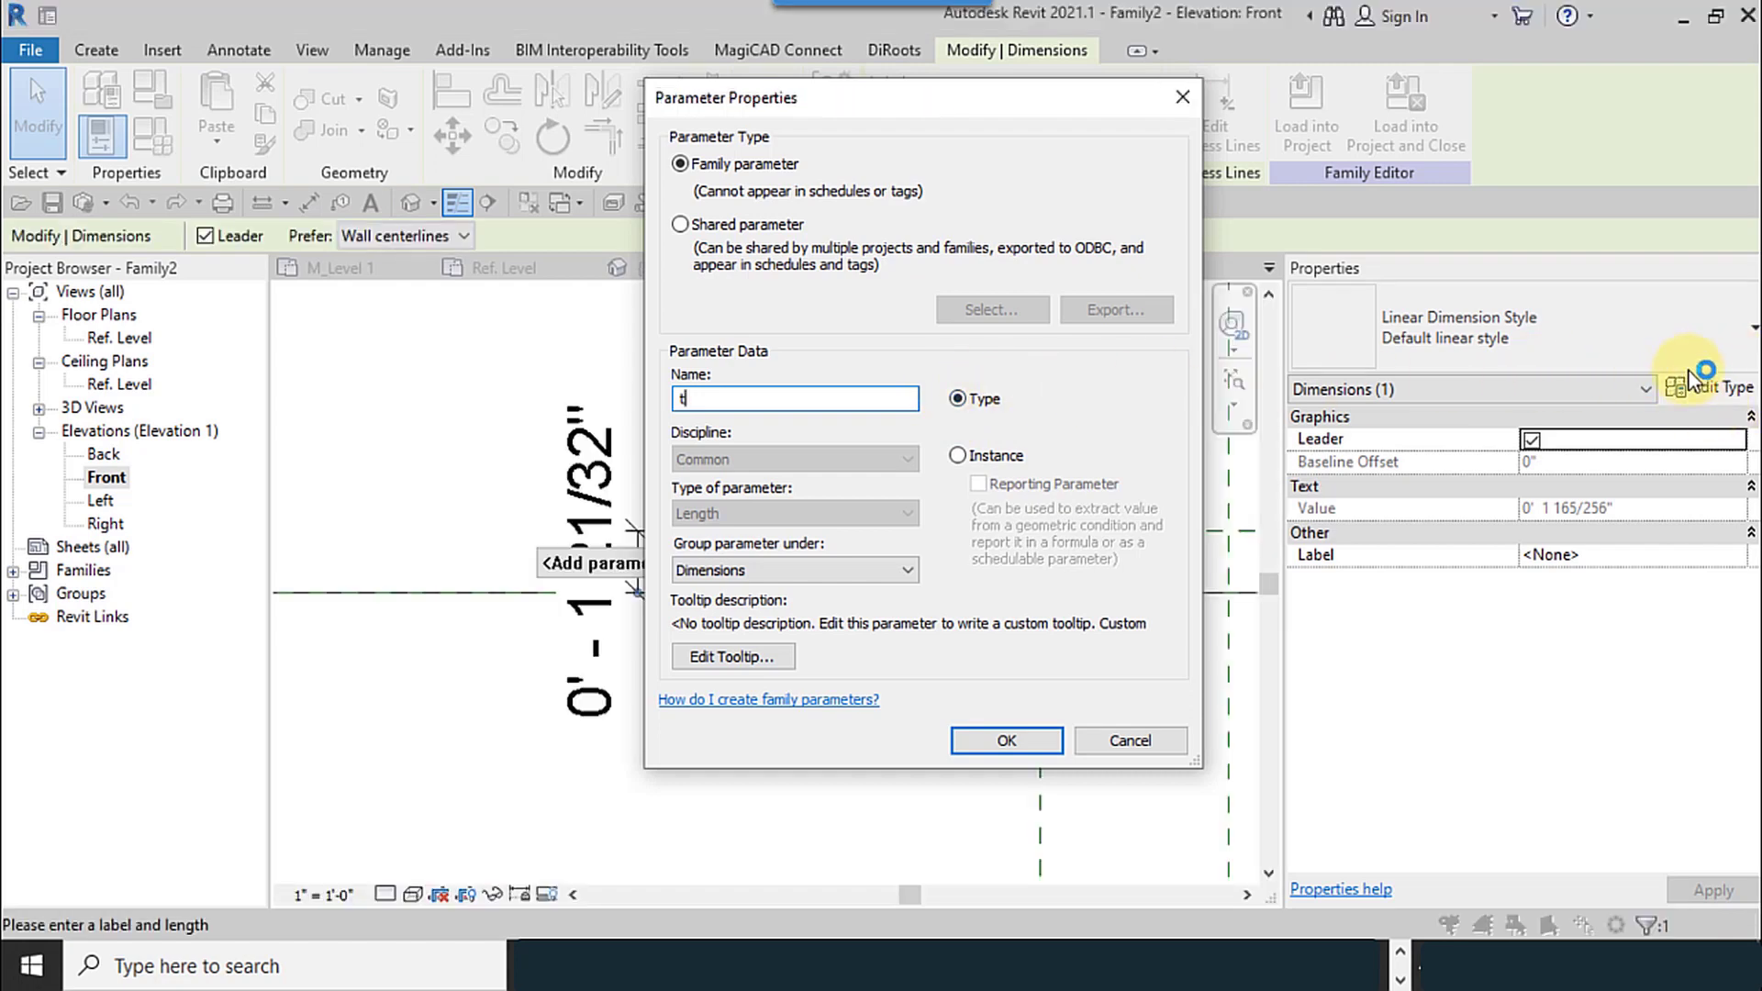
left_click(998, 457)
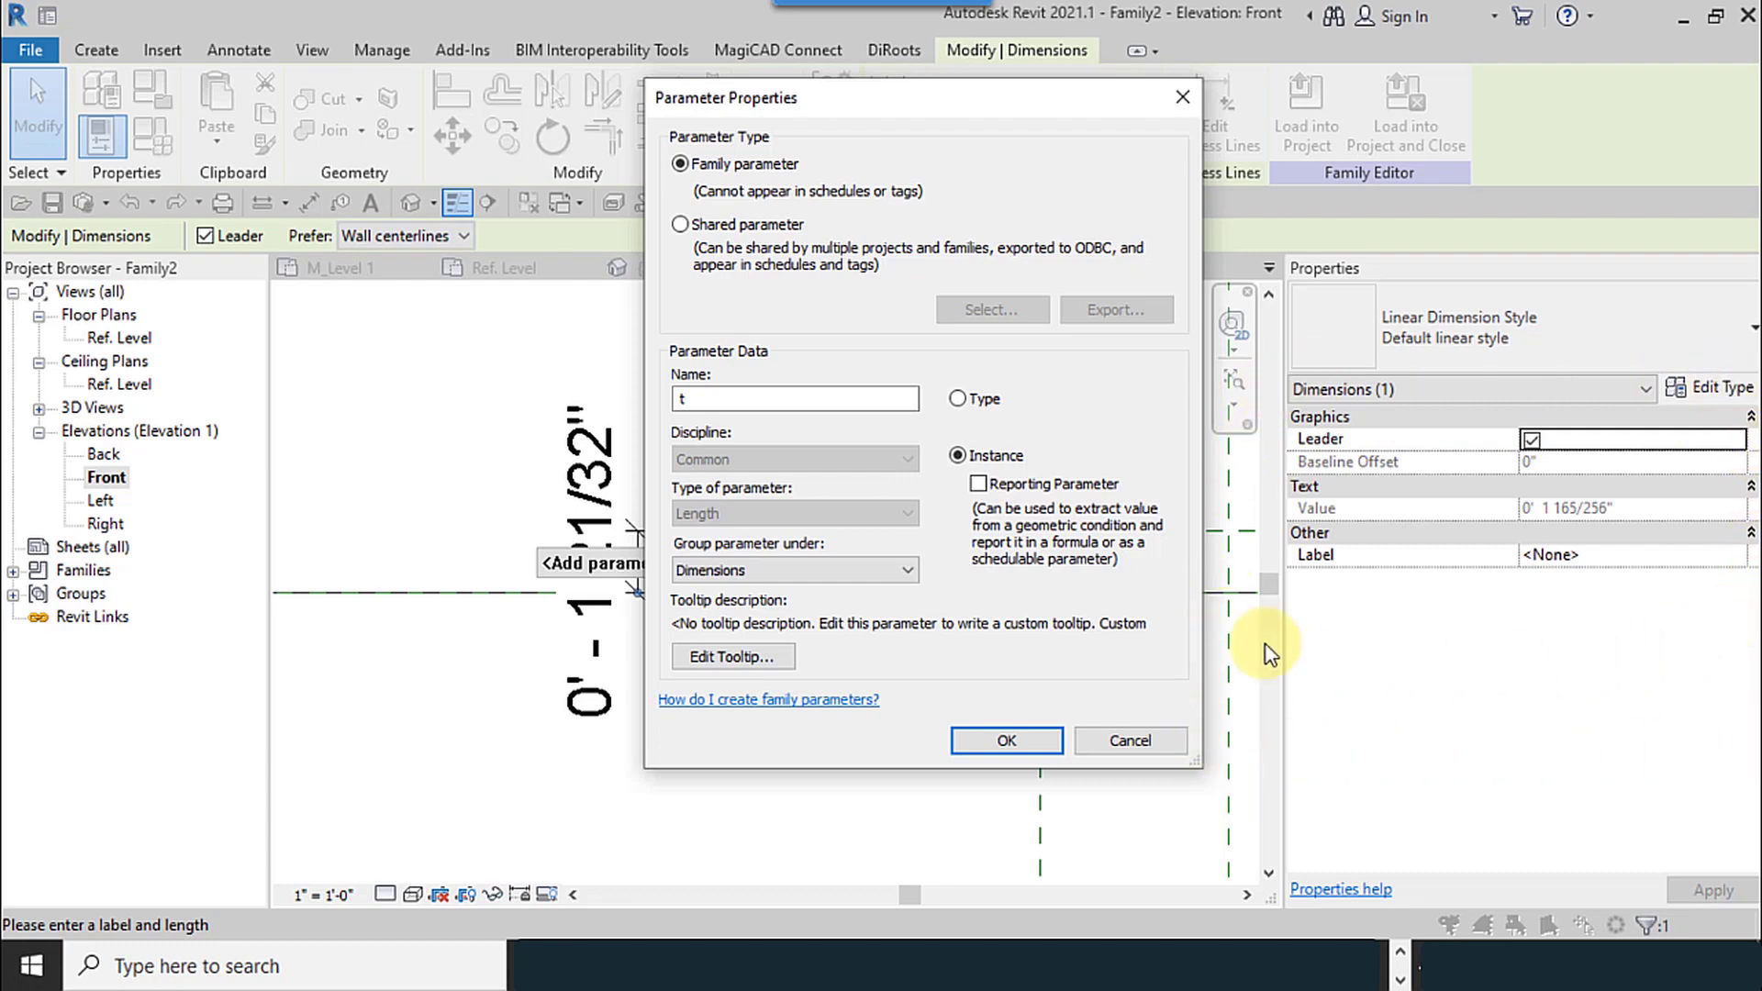
left_click(981, 401)
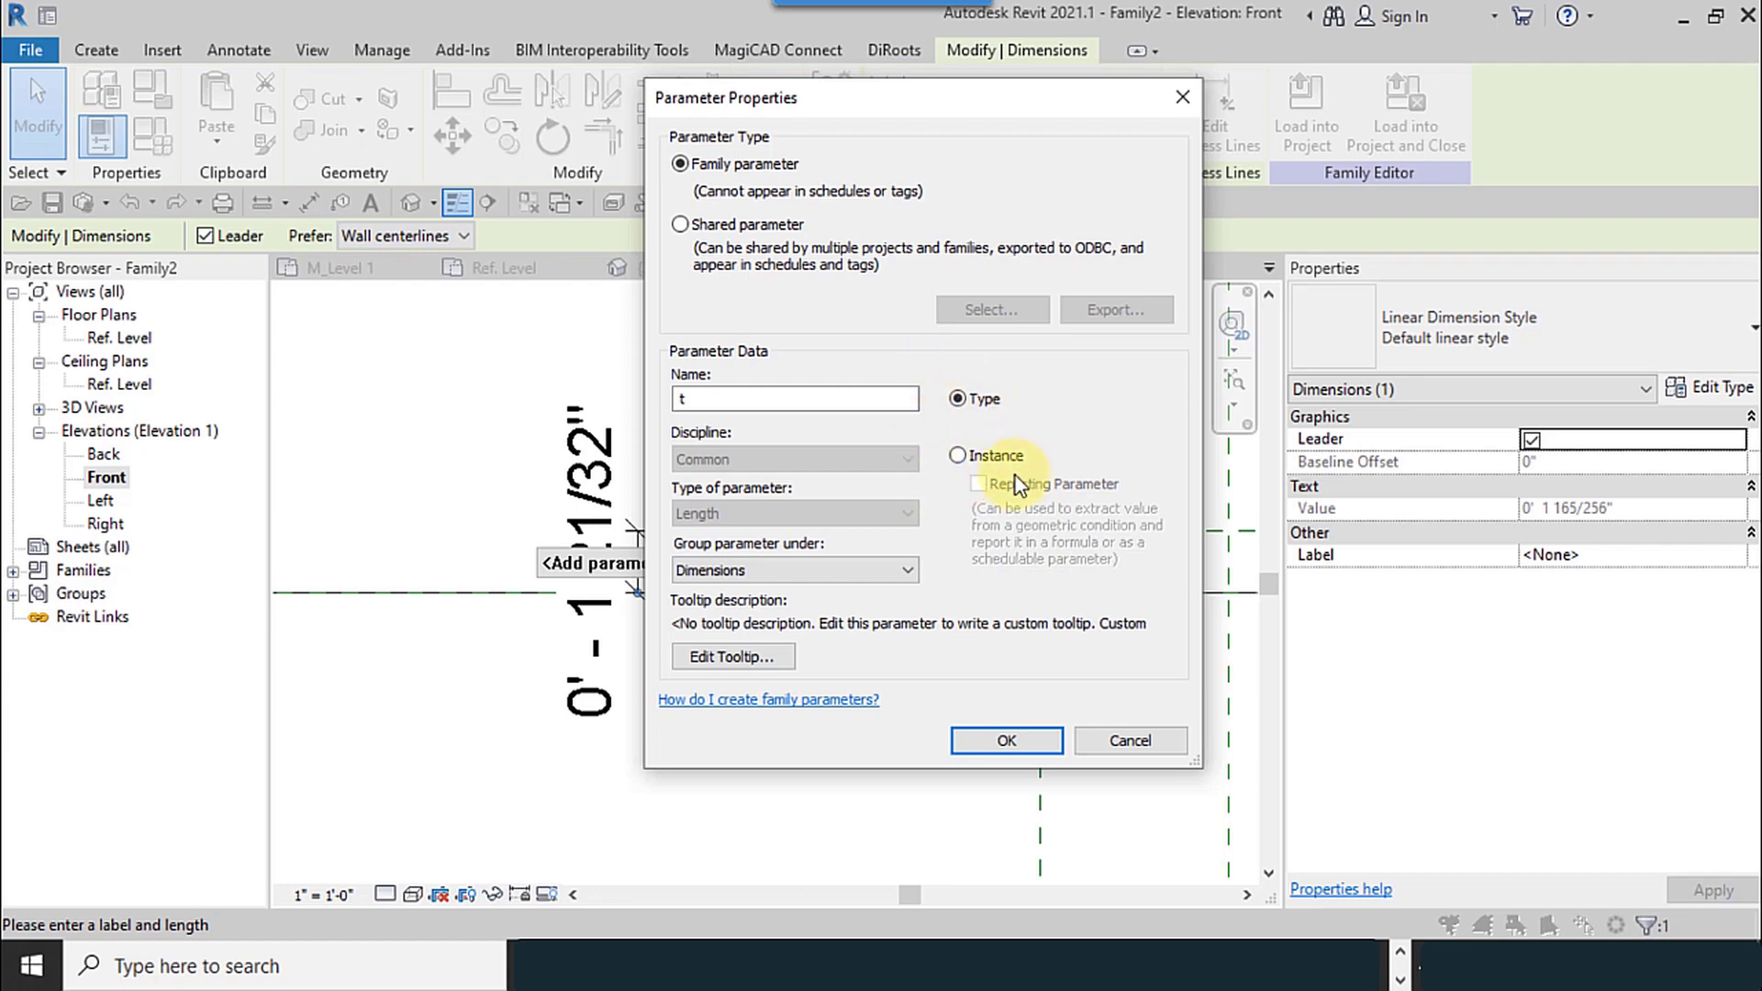
left_click(1006, 741)
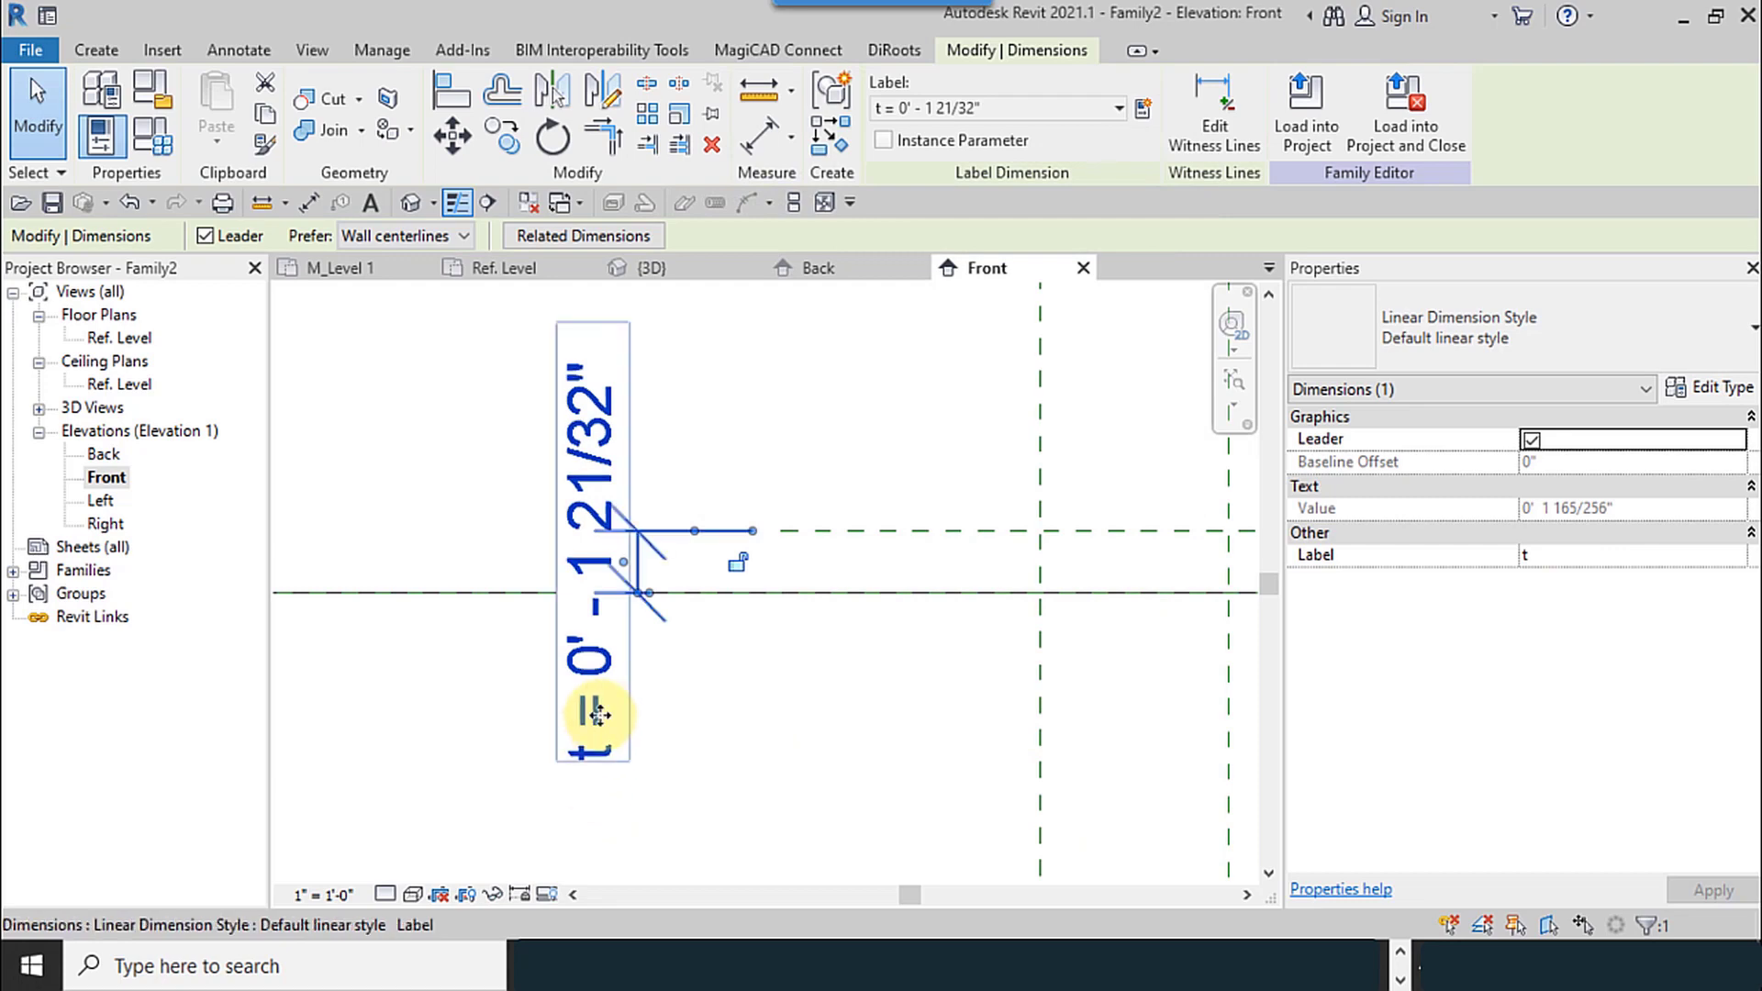
left_click(426, 644)
Step: Close the Front and Back elevation views and return to the Ref. Level floor plan
scroll(431, 656, "down", 2)
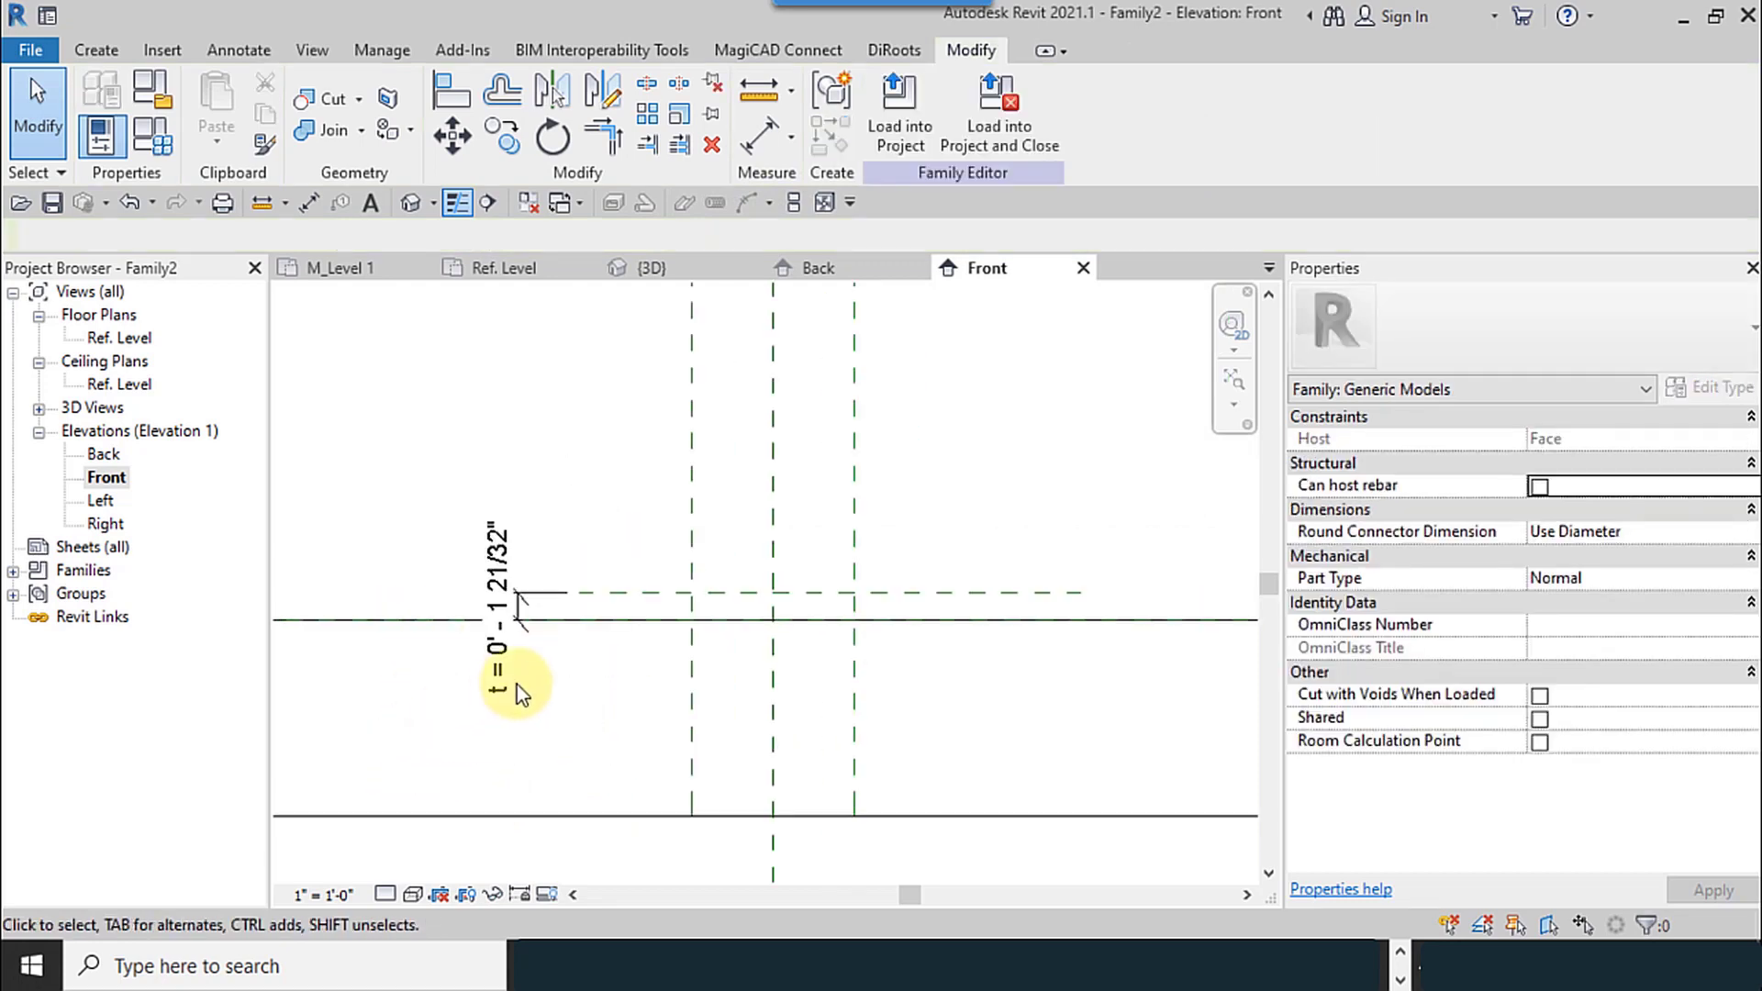
middle_click_drag(486, 665, 684, 660)
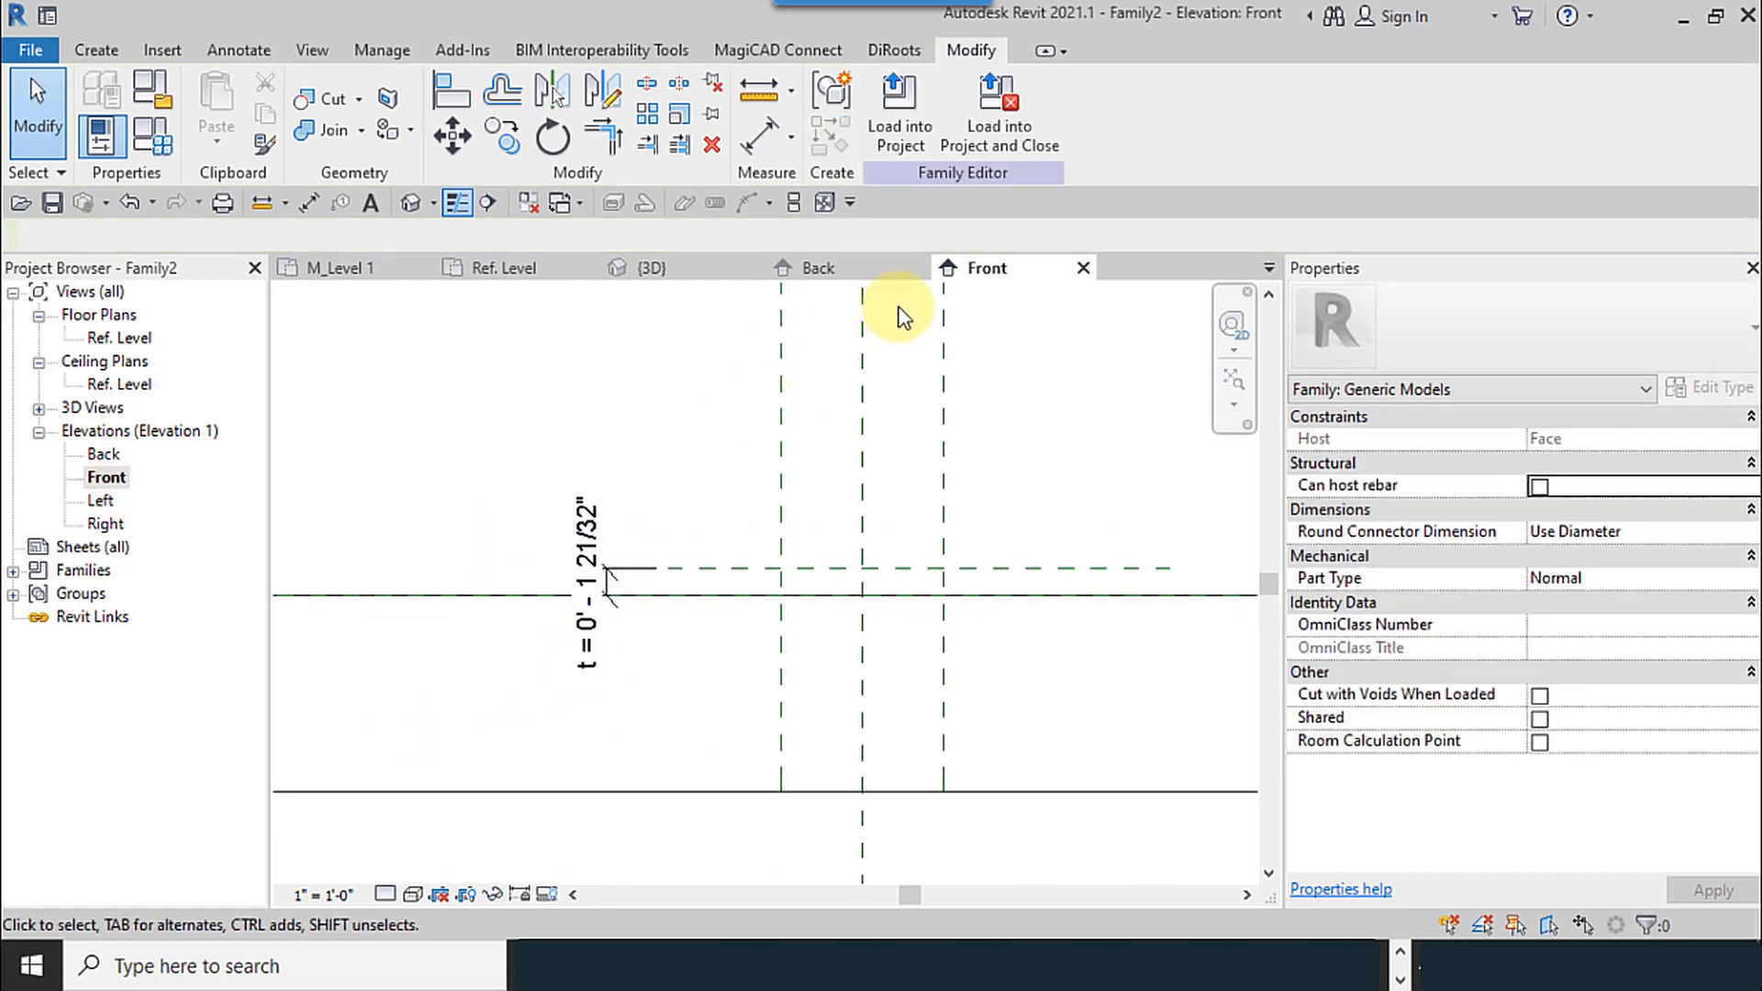
left_click(1092, 275)
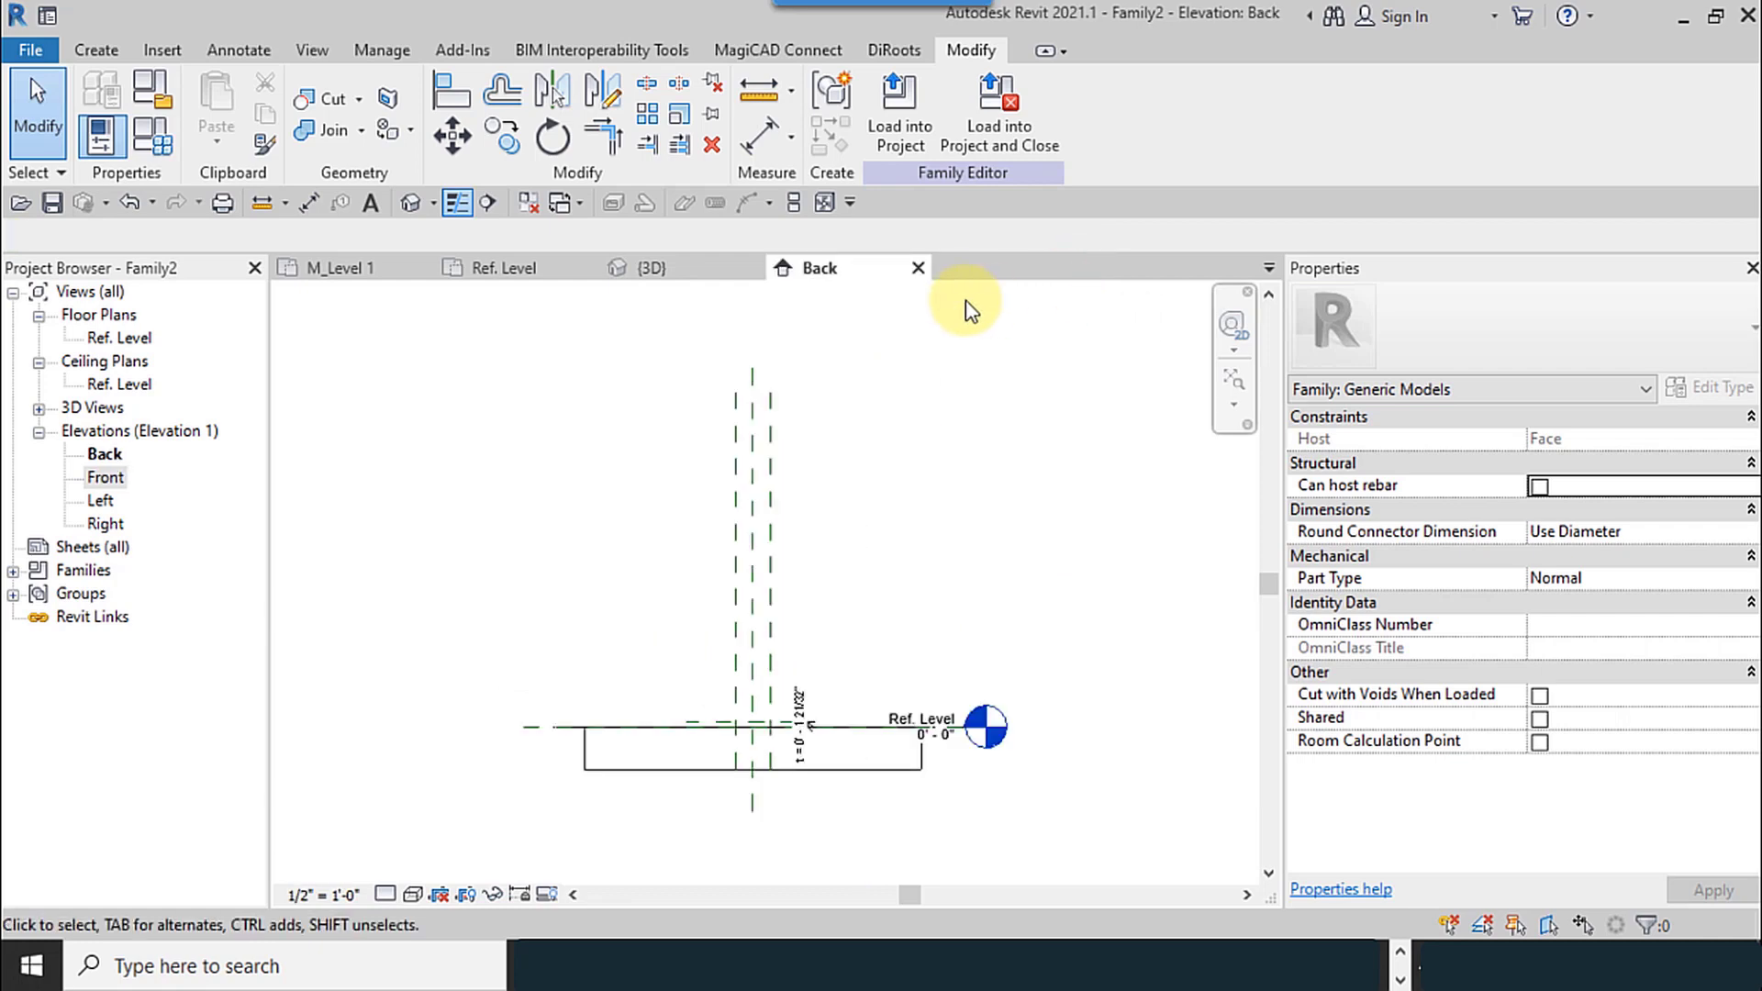
left_click(919, 268)
middle_click_drag(630, 646, 610, 553)
middle_click_drag(978, 525, 978, 593)
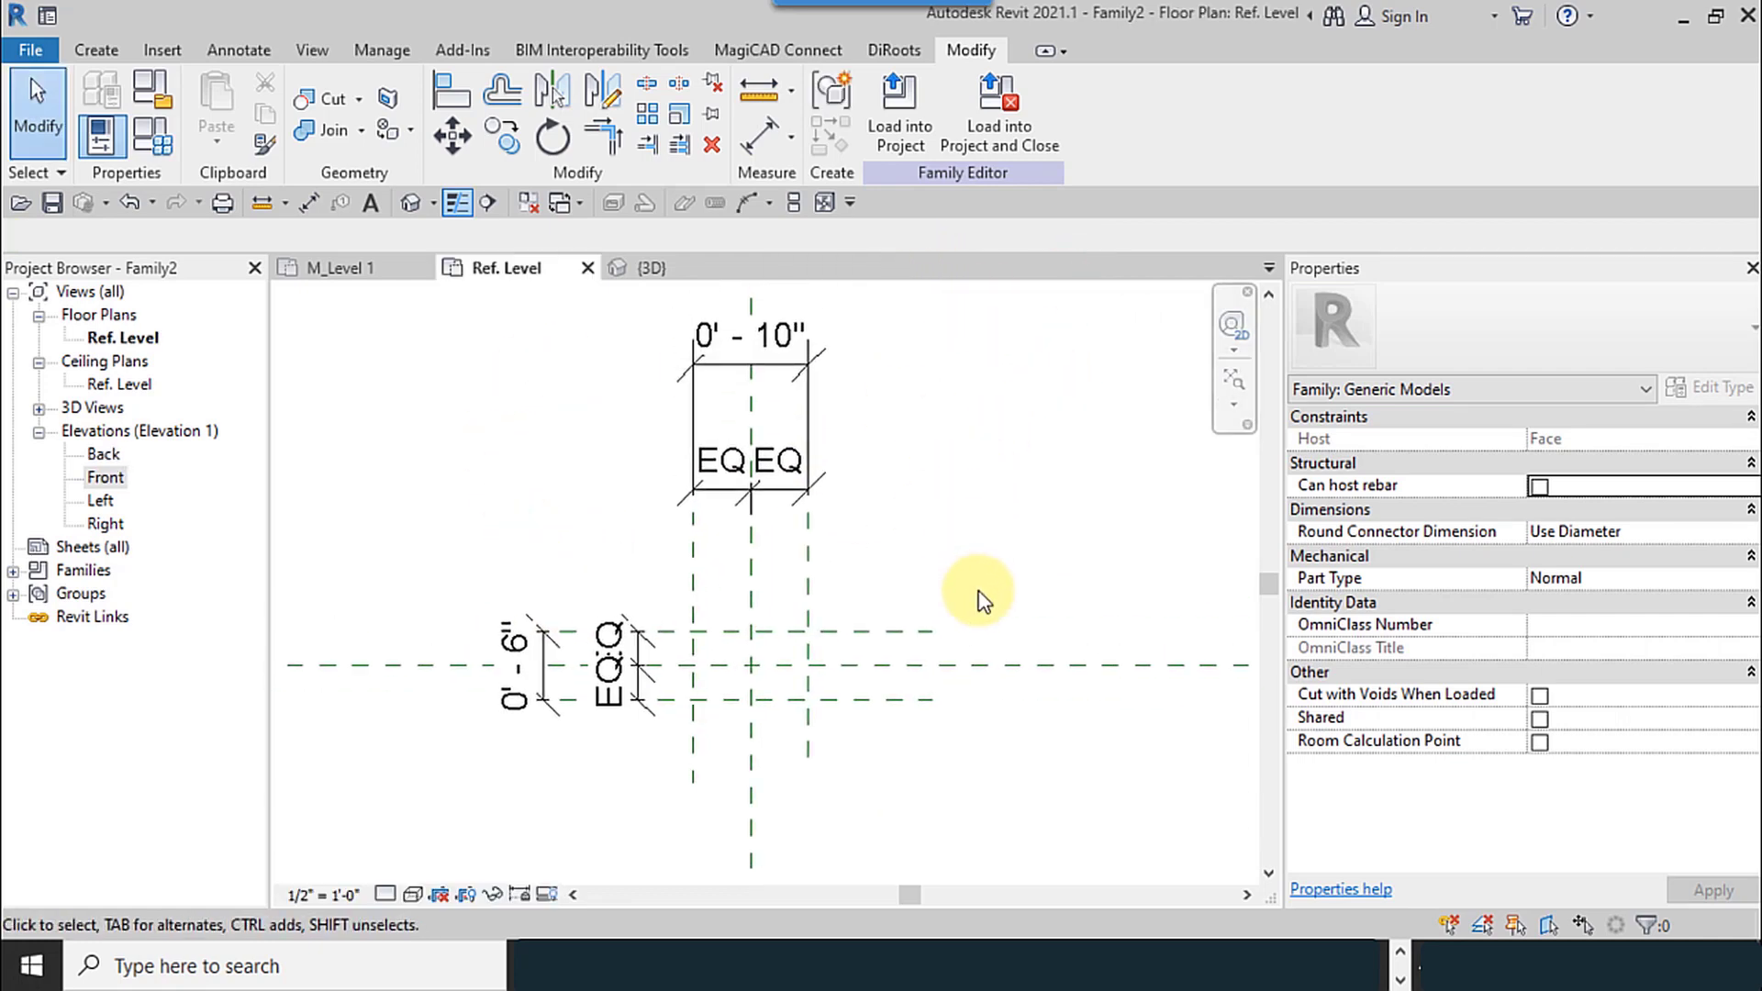
scroll(980, 598, "down", 3)
middle_click_drag(937, 681, 882, 683)
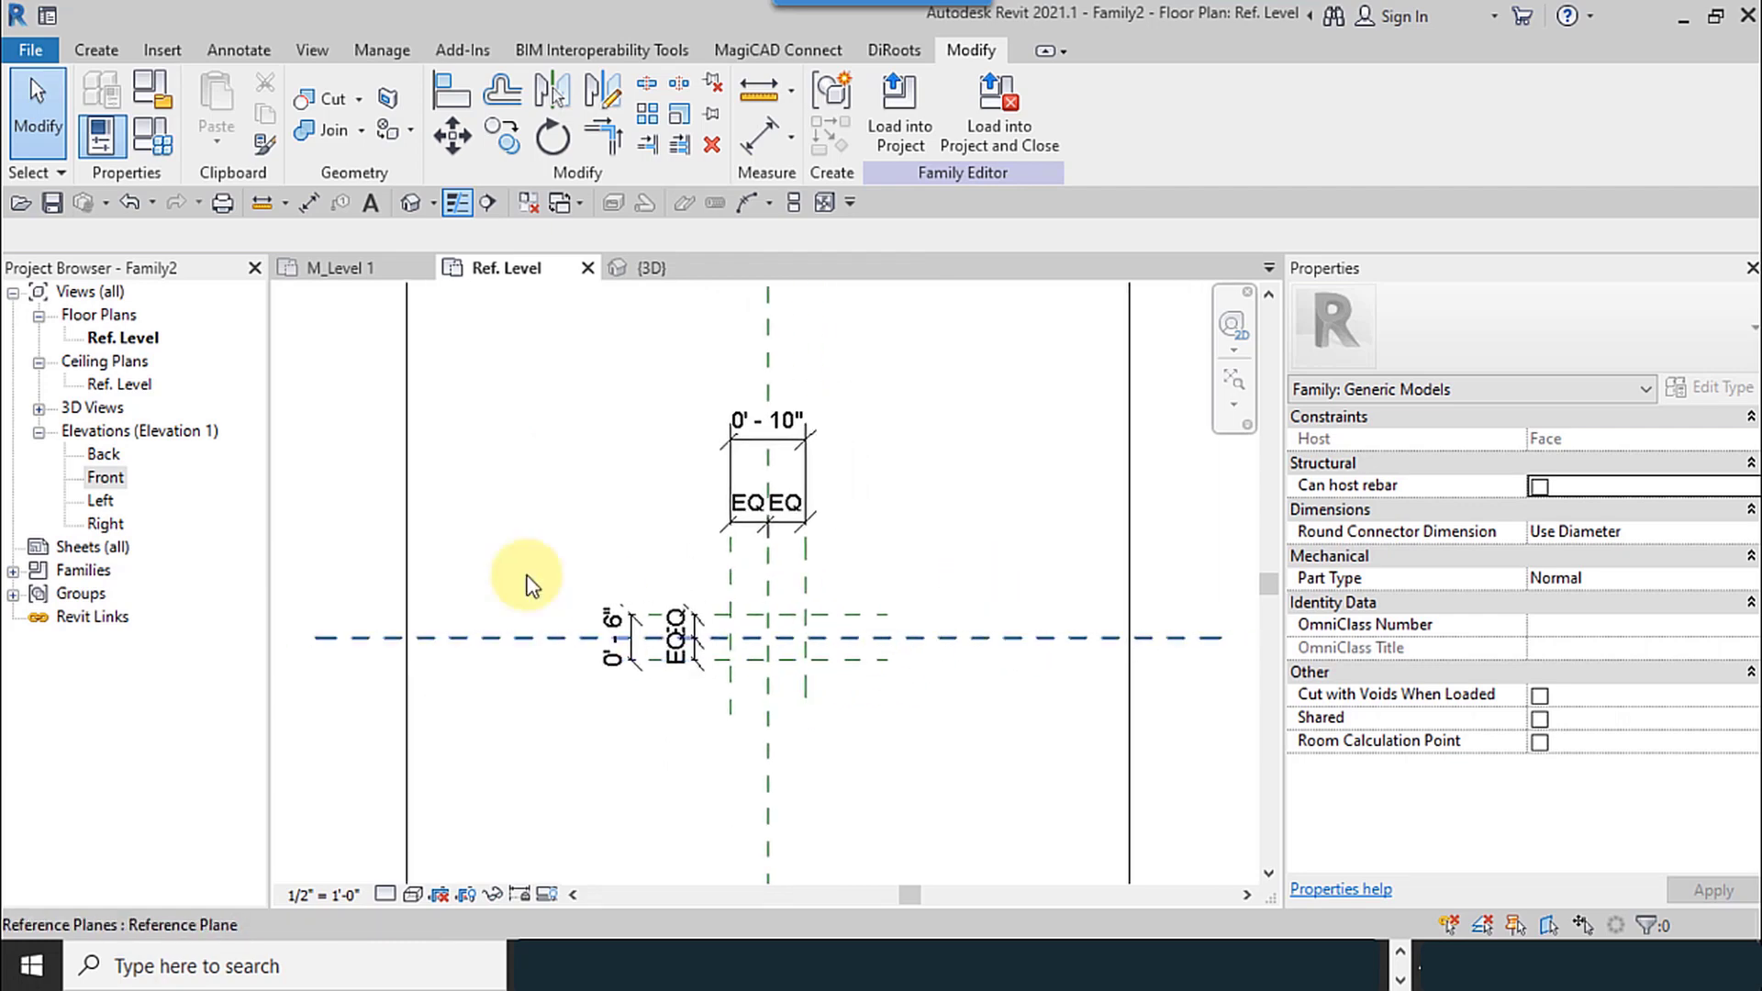
left_click(140, 339)
Step: Label the overall 6" dimension with a new type parameter named w, grouped under Dimensions
scroll(824, 666, "up", 2)
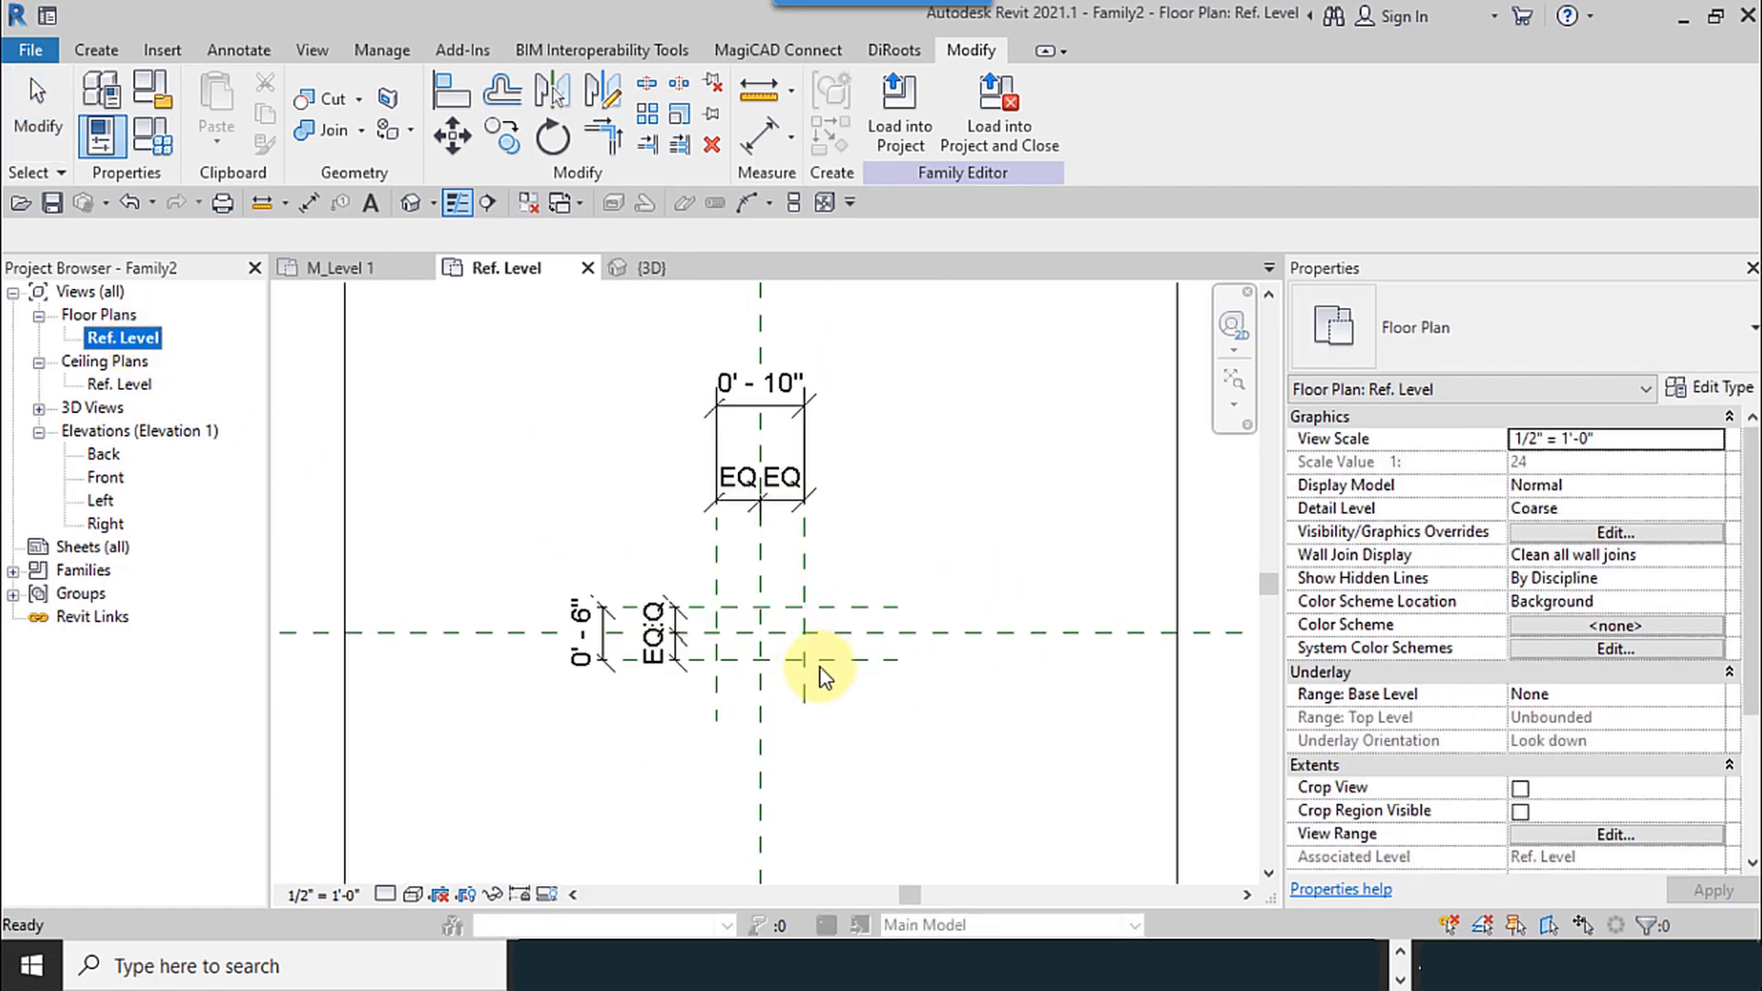
left_click(748, 681)
left_click(514, 620)
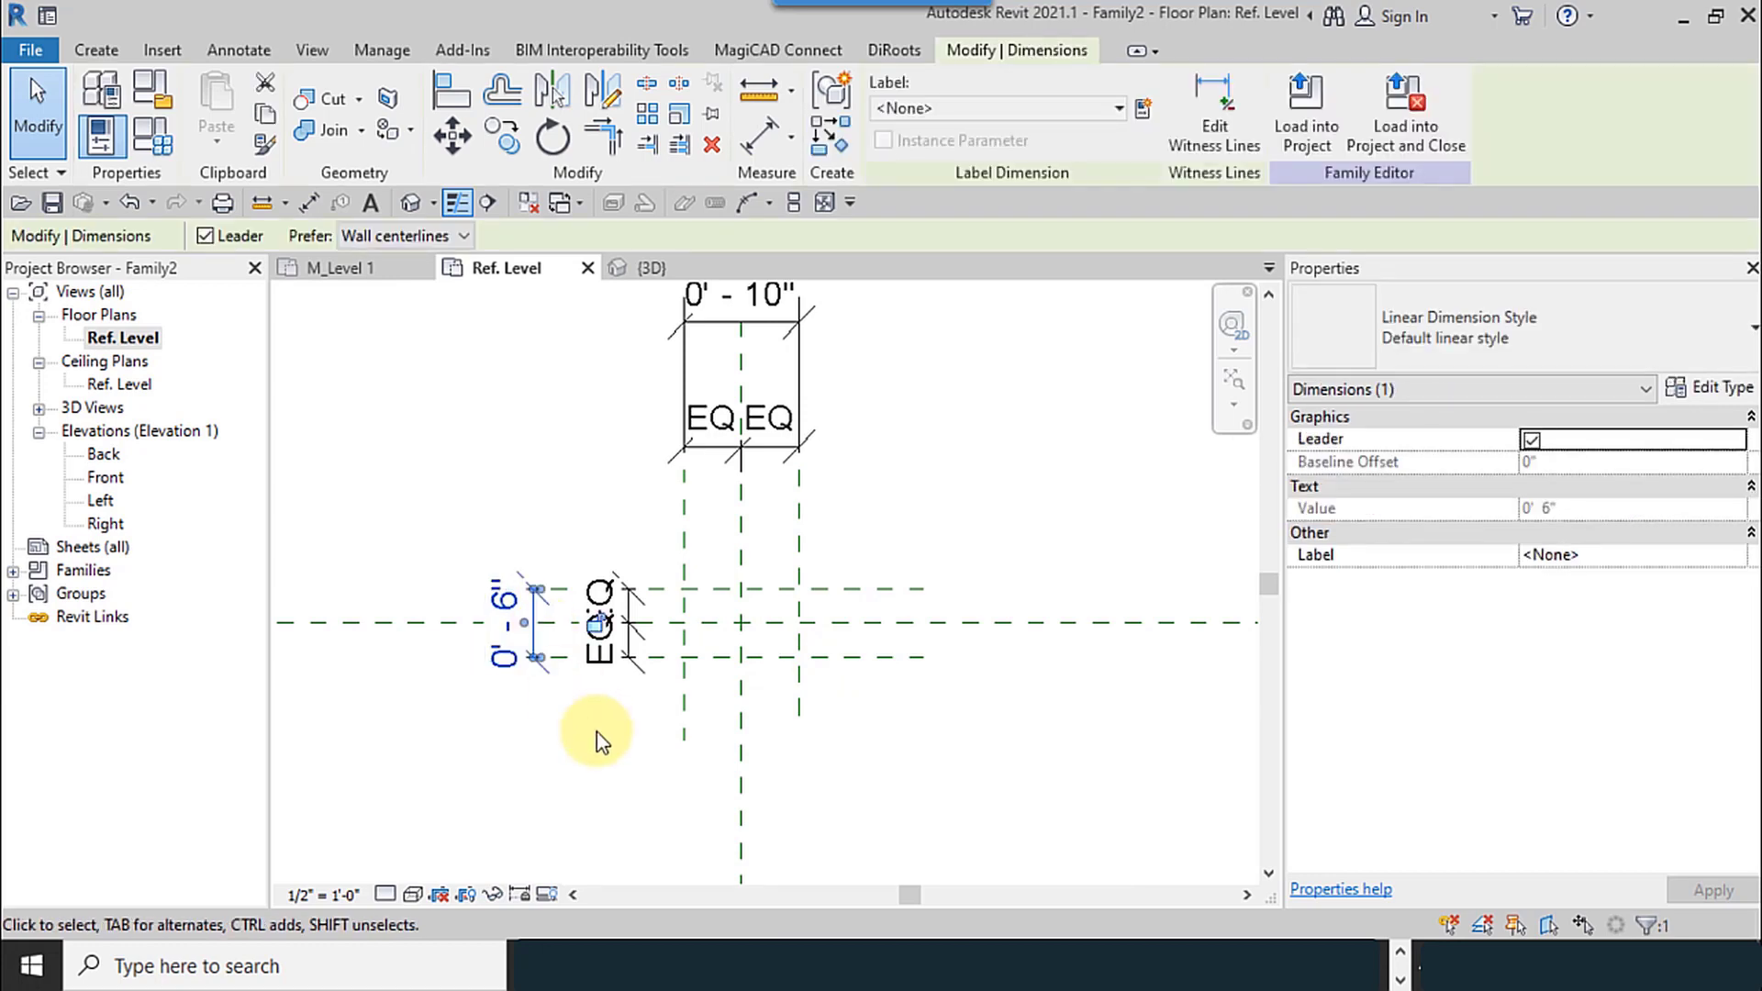
middle_click_drag(602, 677, 642, 774)
scroll(568, 706, "up", 2)
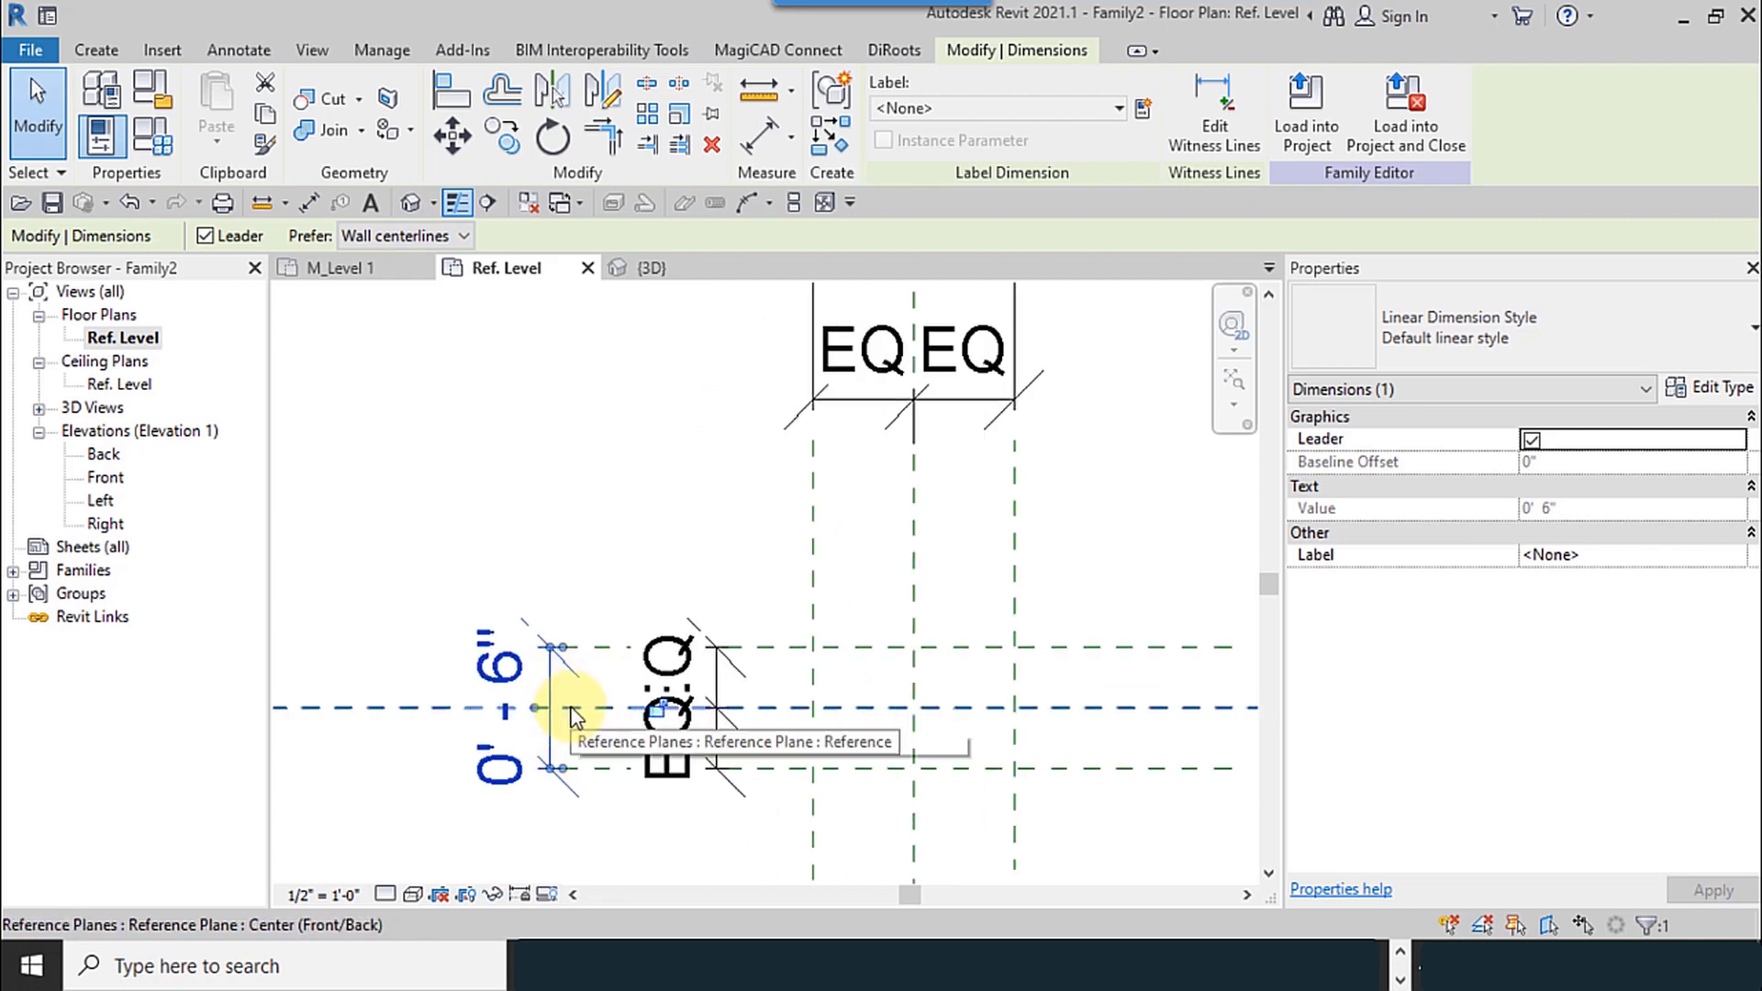
scroll(569, 707, "down", 3)
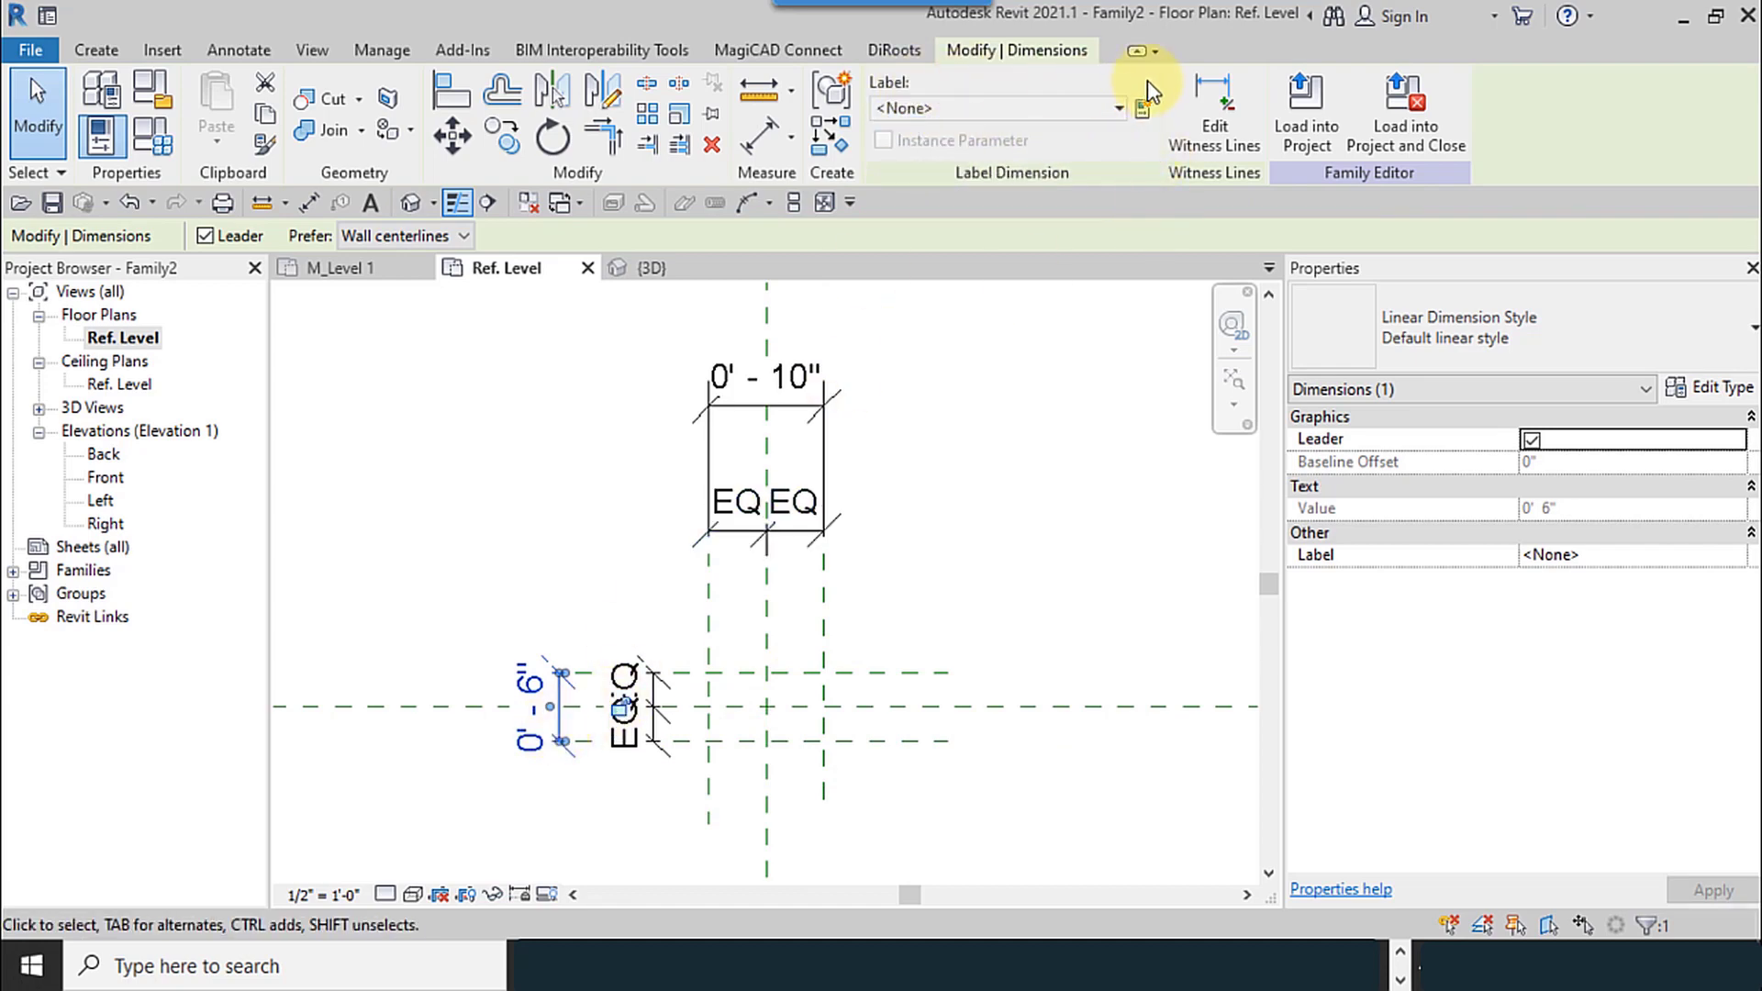
left_click(1145, 110)
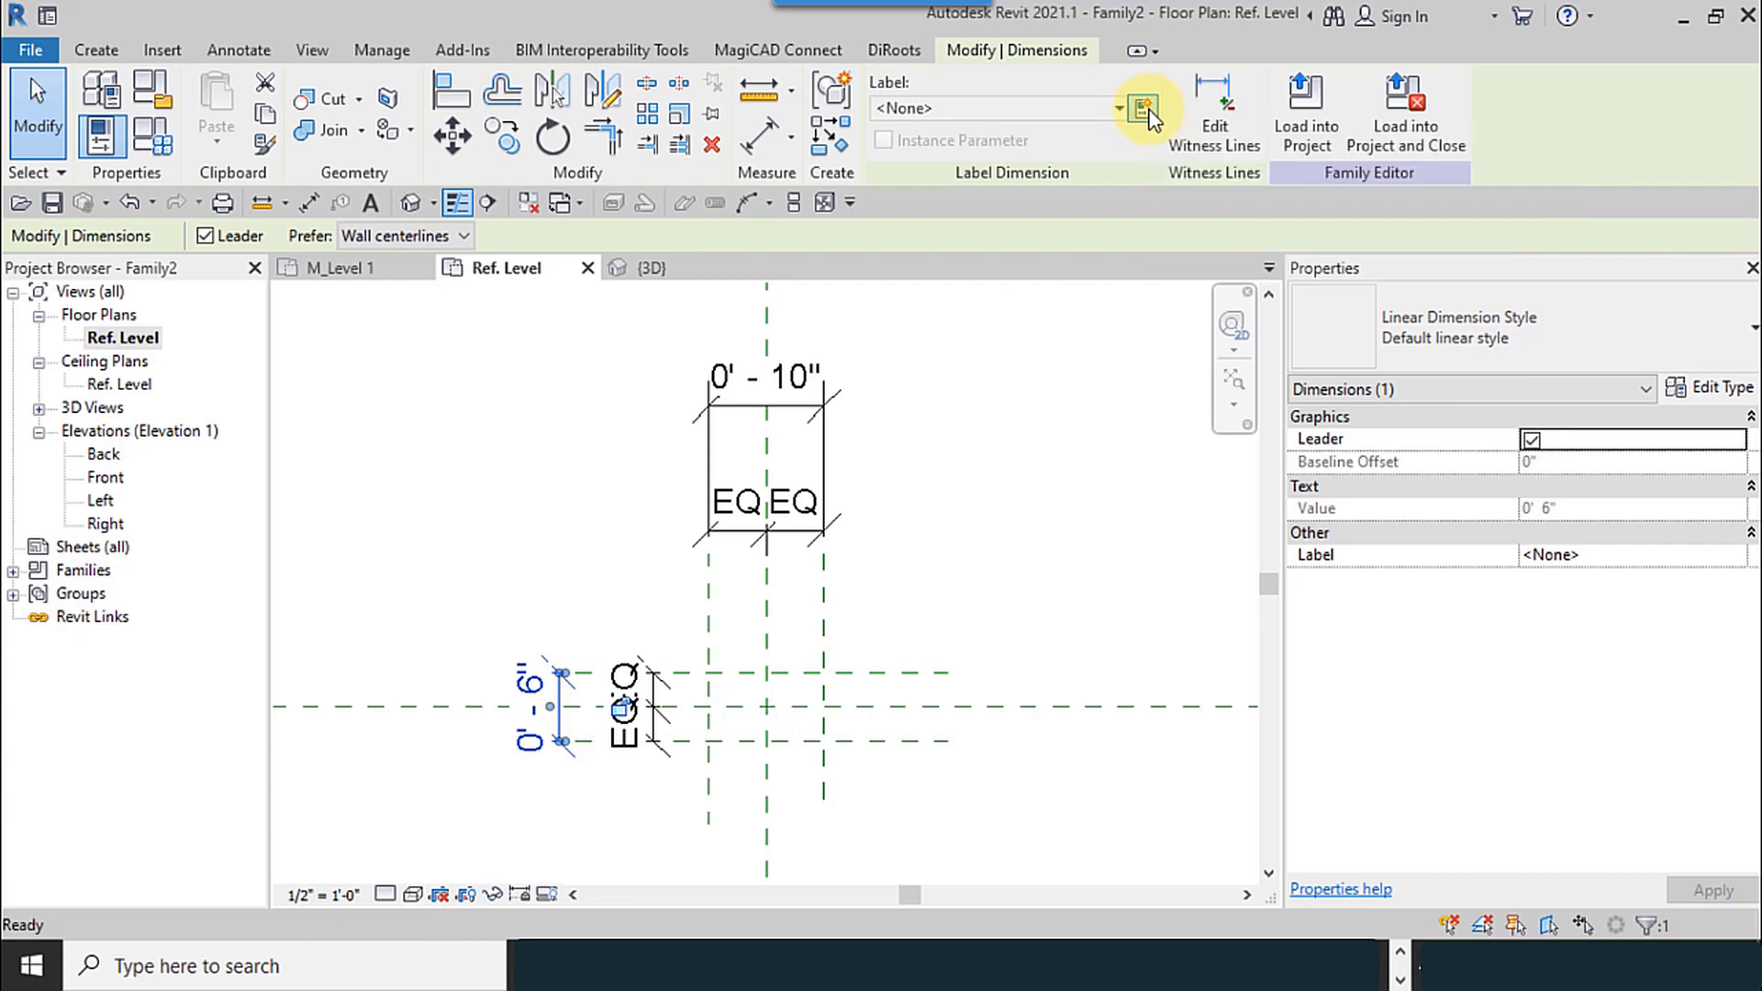
left_click_drag(806, 99, 1119, 224)
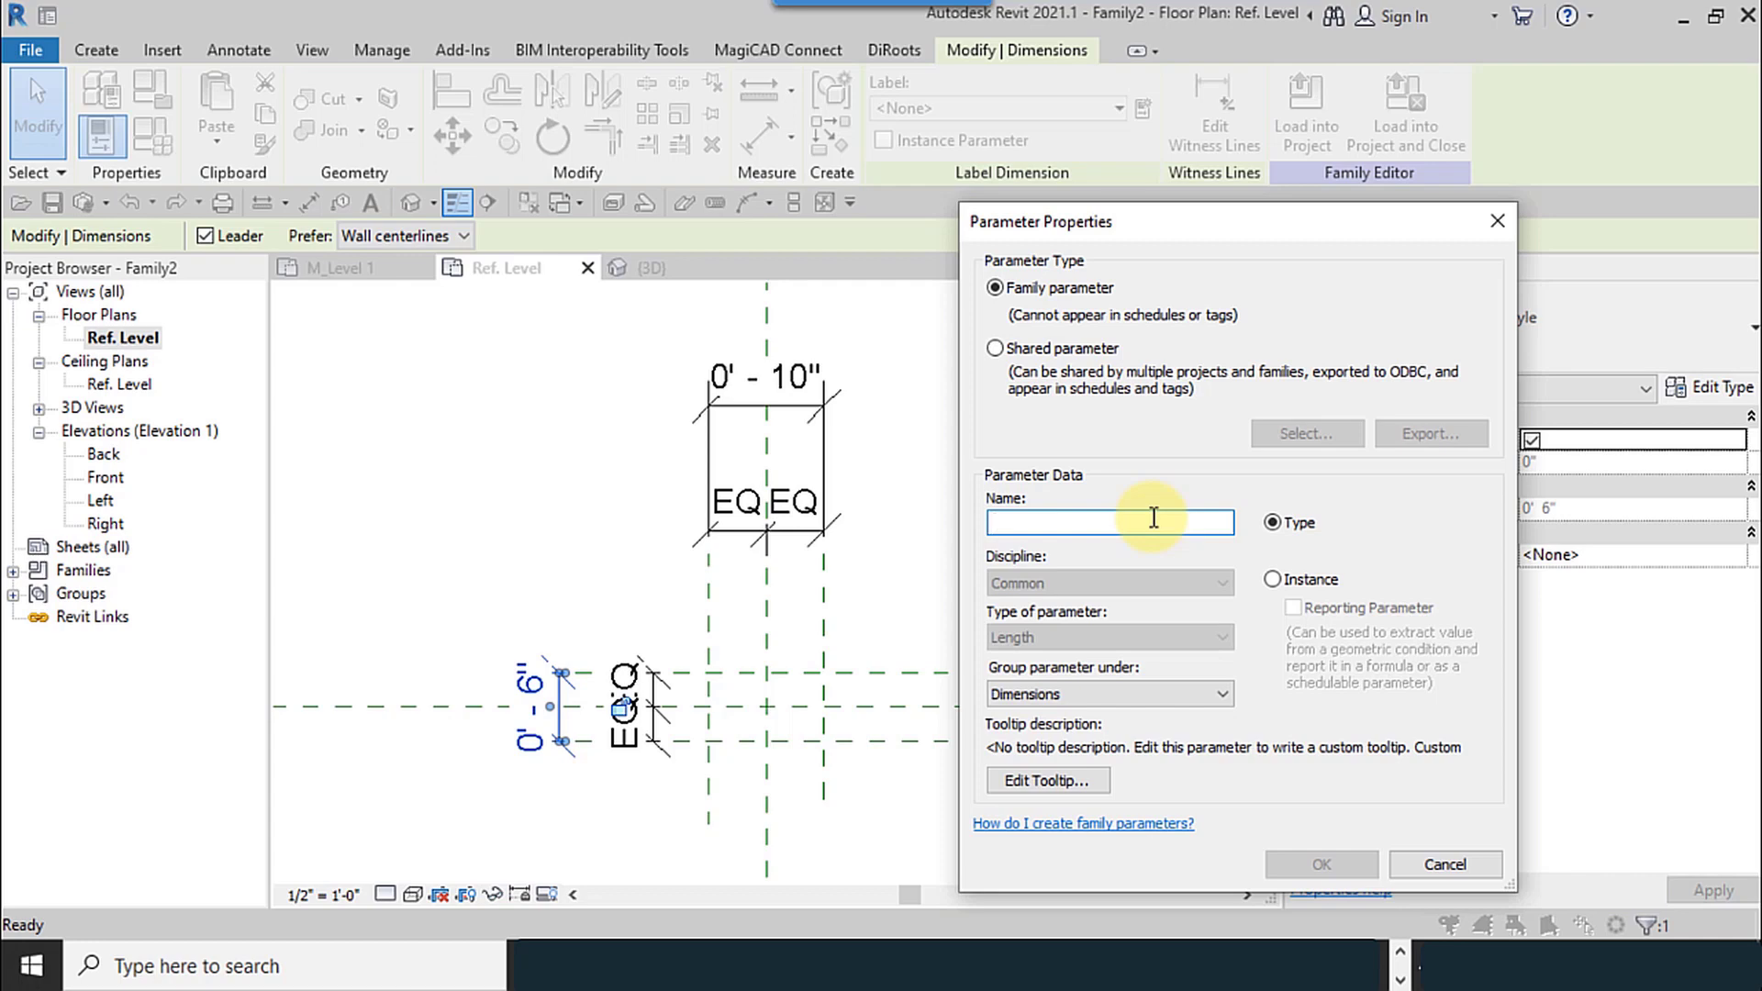
type("w")
key("BackSpace")
type("w")
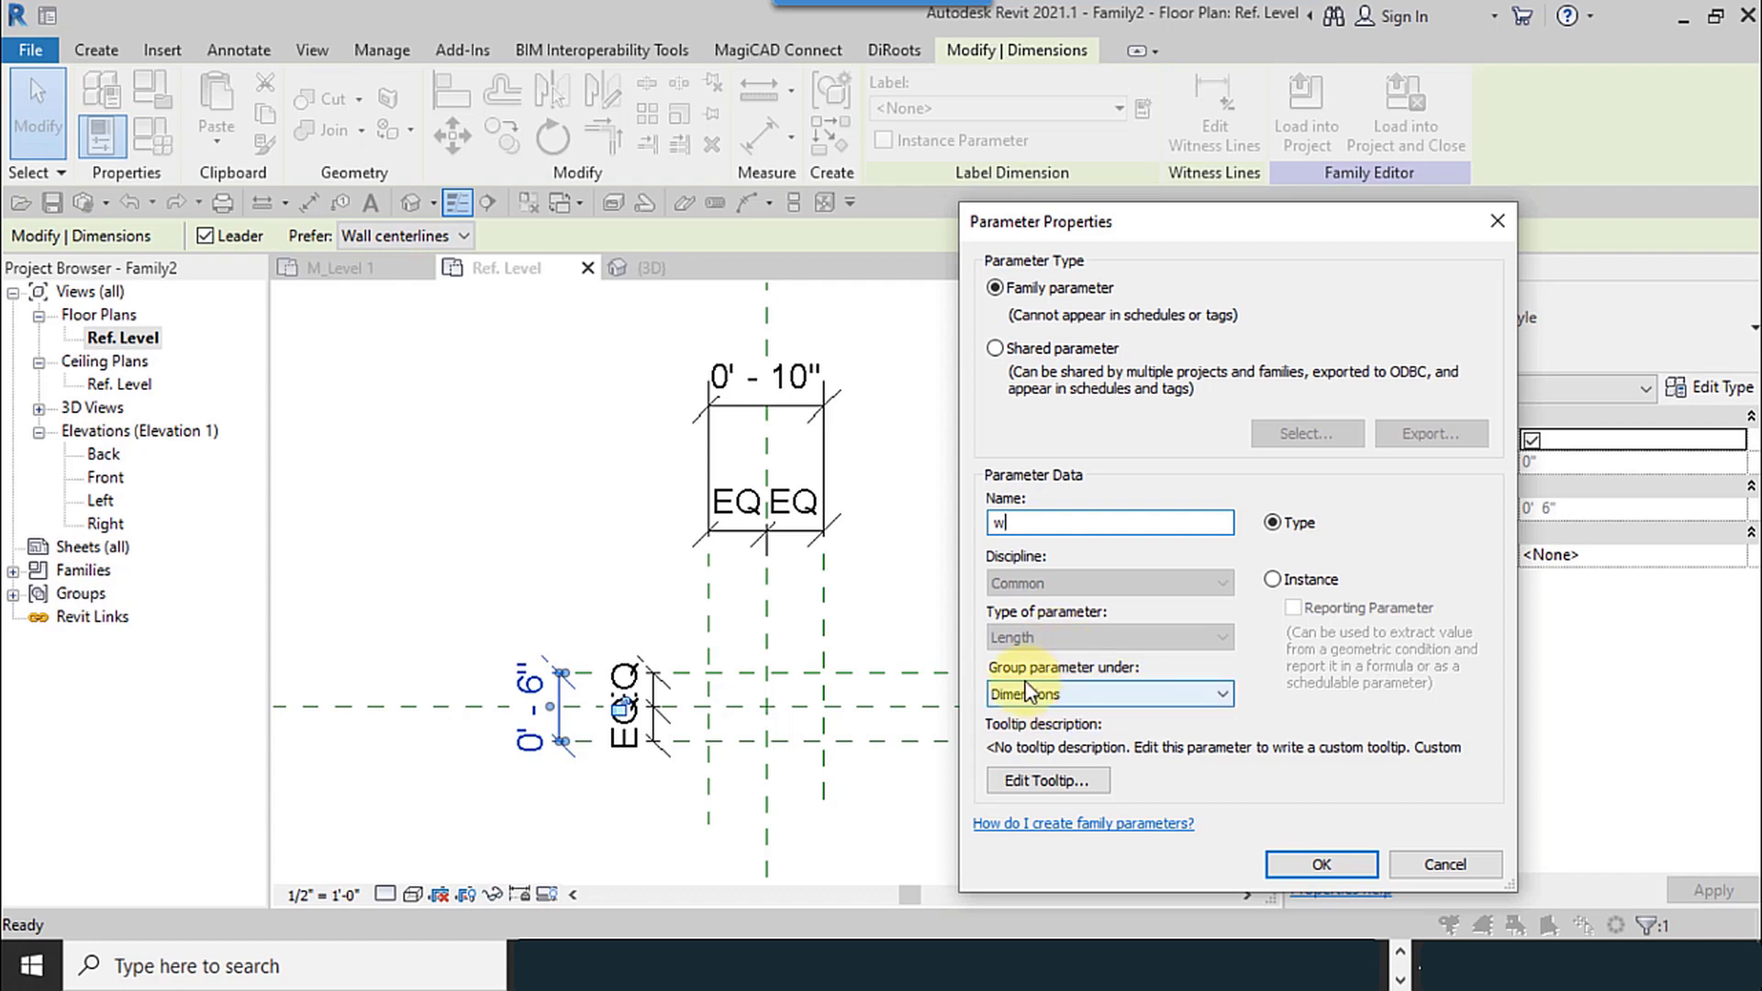
left_click(1100, 693)
left_click(1195, 749)
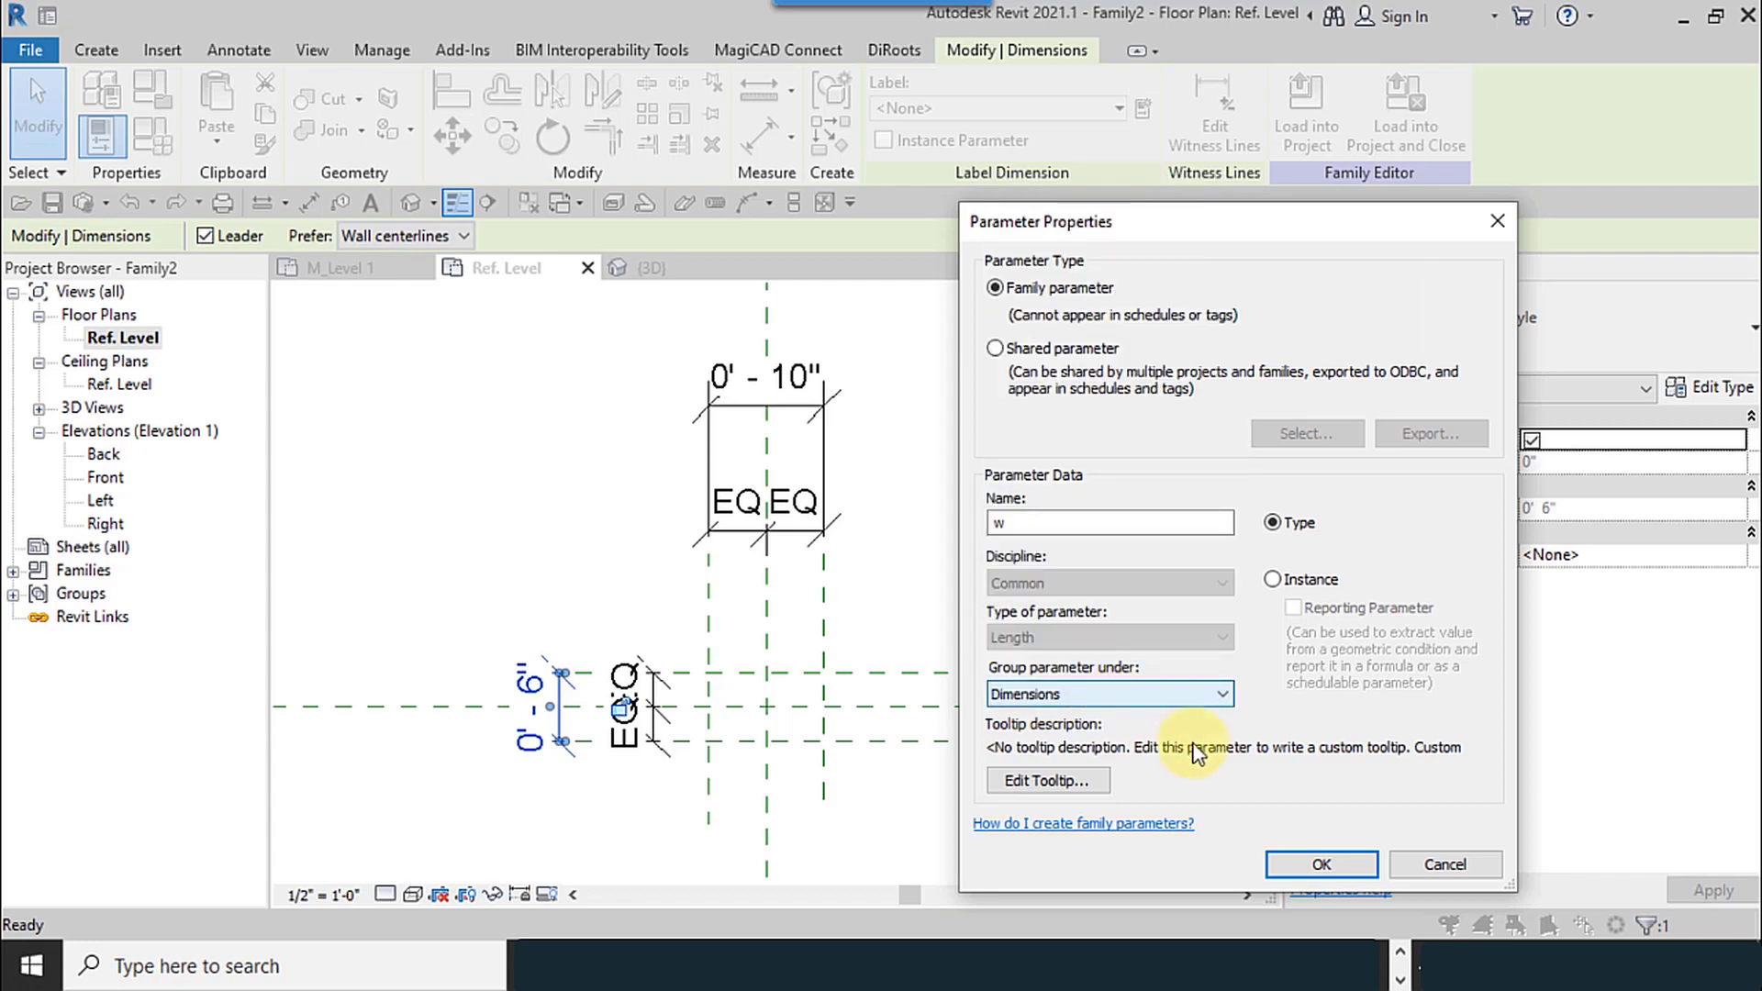
left_click(1321, 864)
left_click(897, 838)
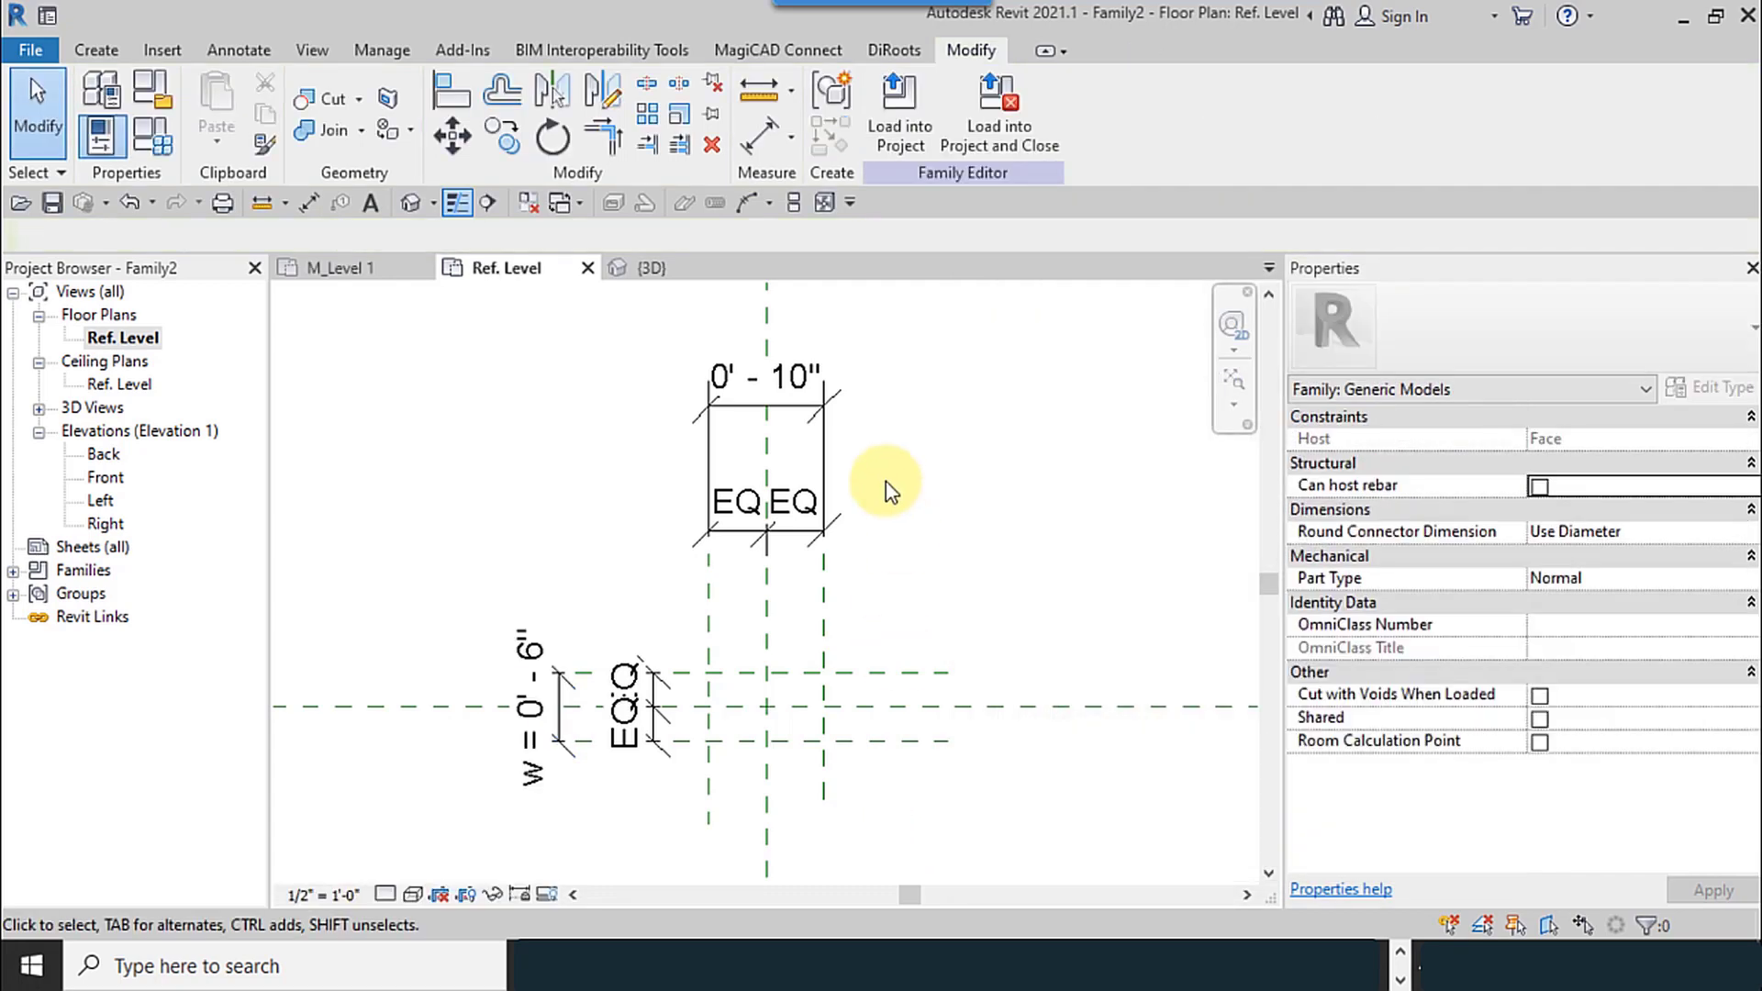
Step: Start a new family parameter in the family types and name it L
left_click(822, 449)
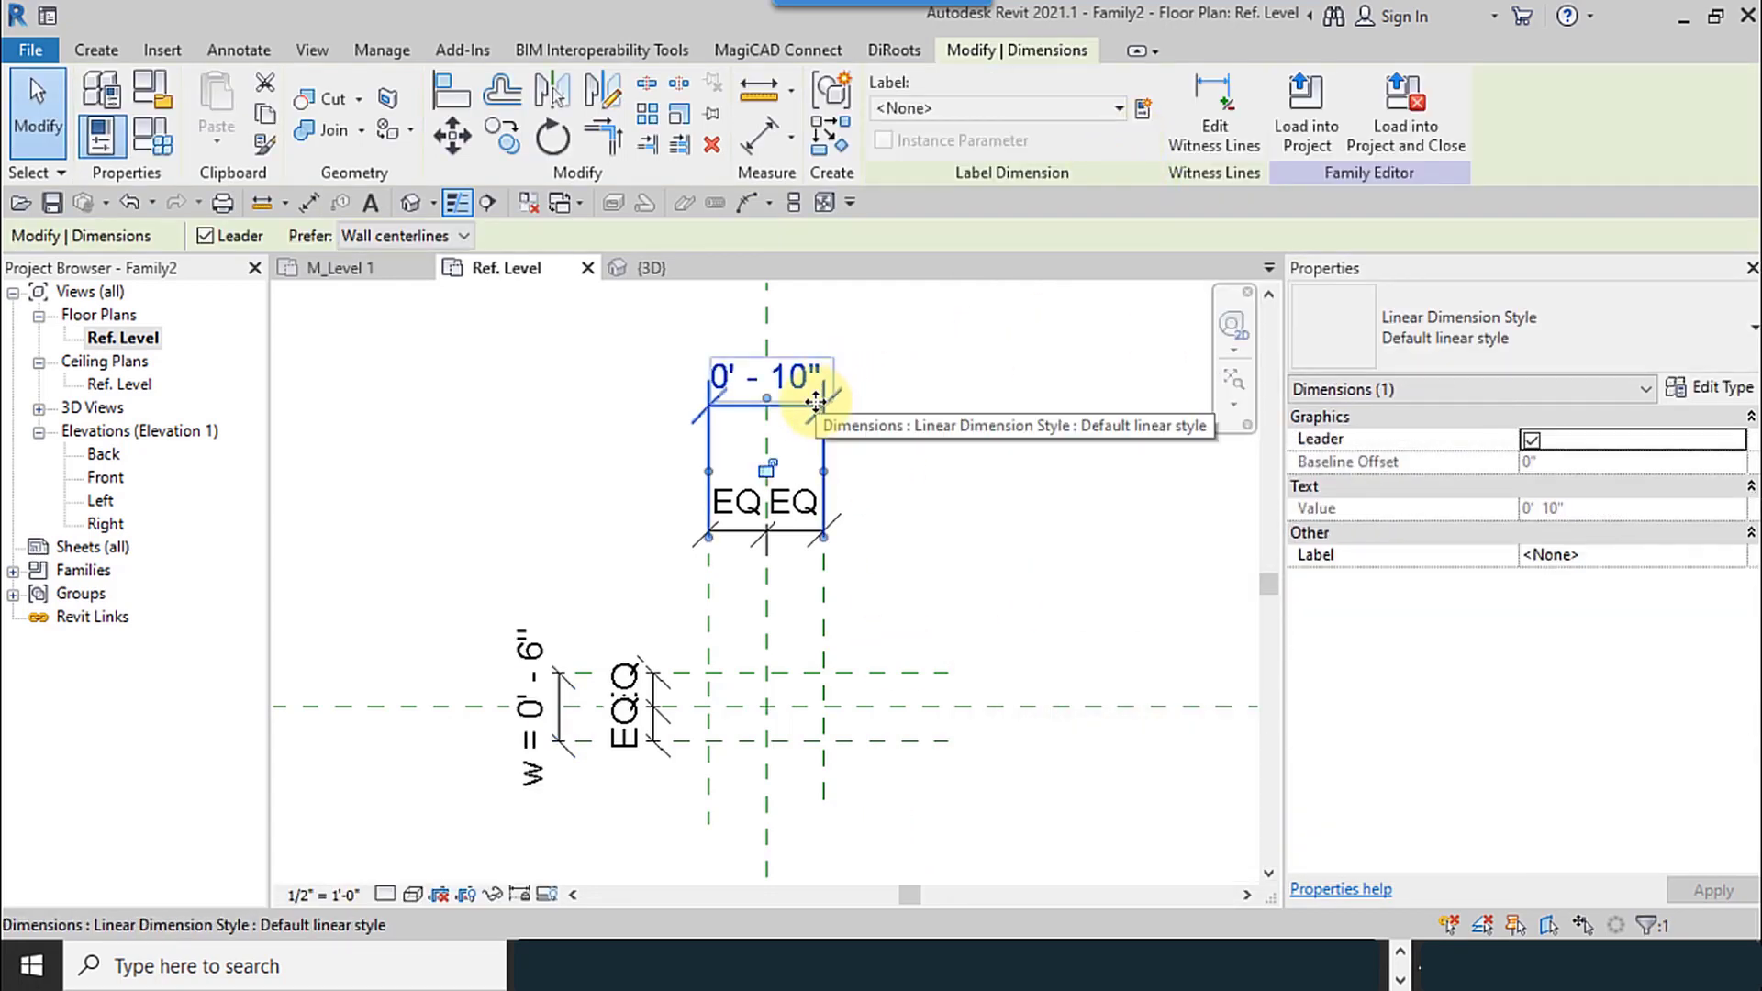
left_click(543, 400)
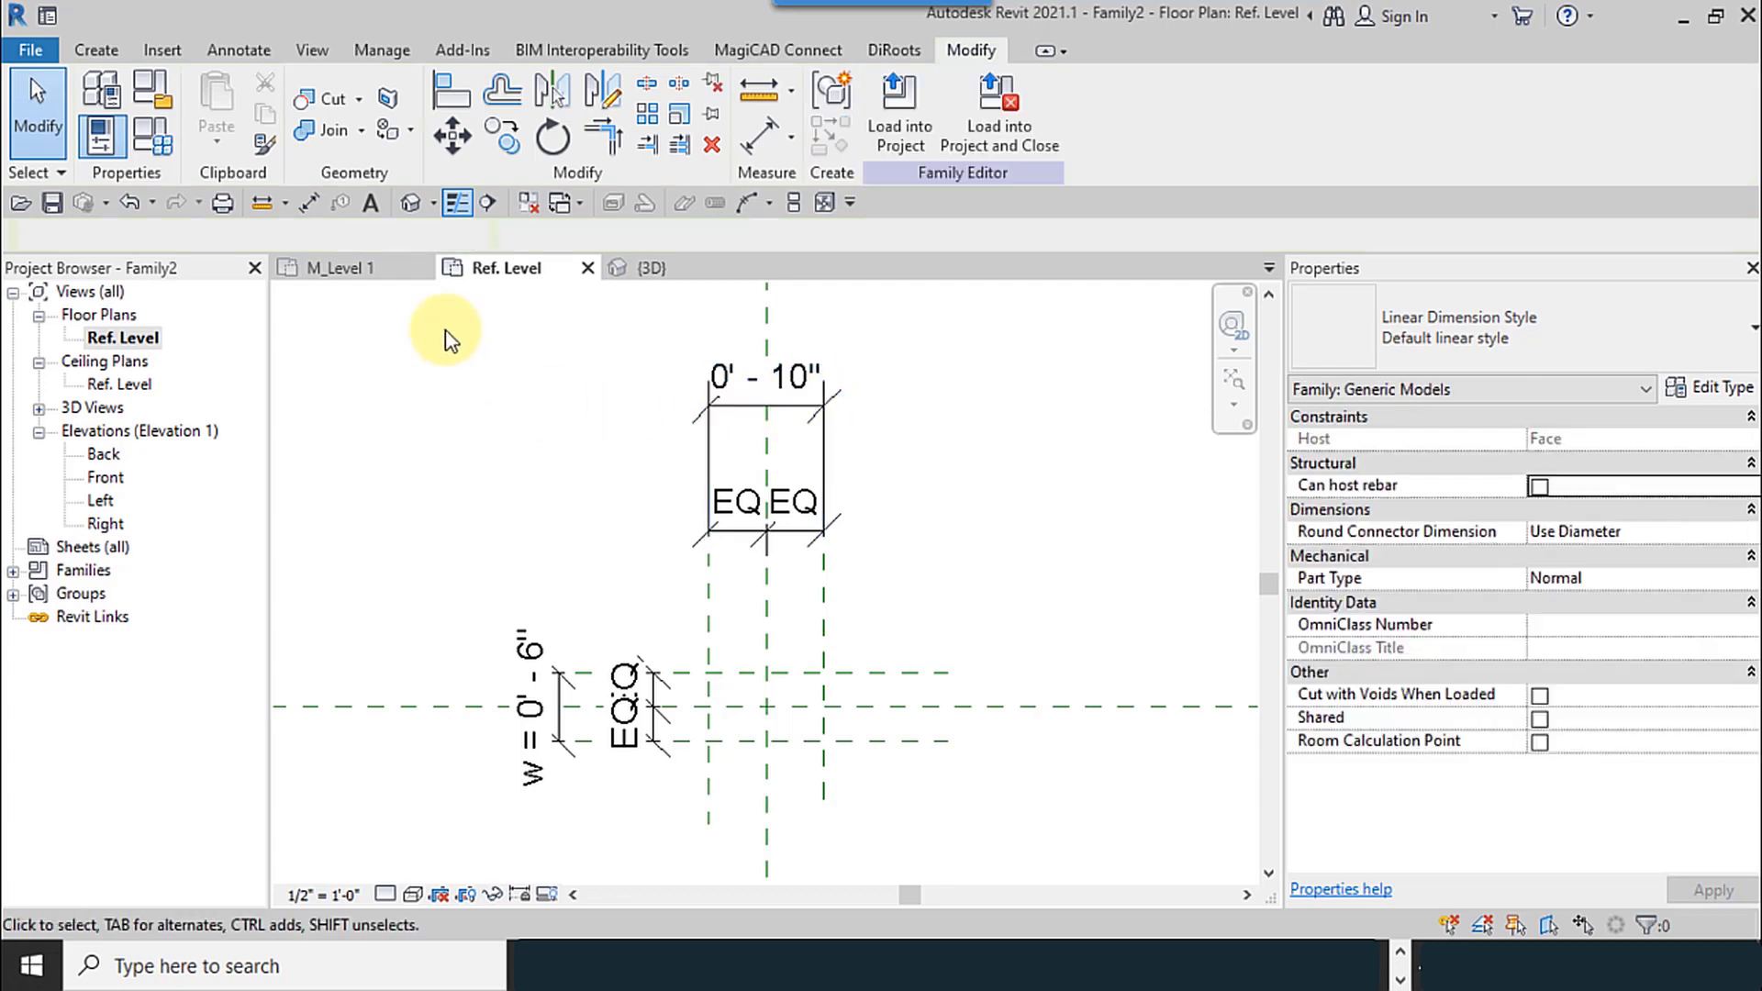
left_click(108, 55)
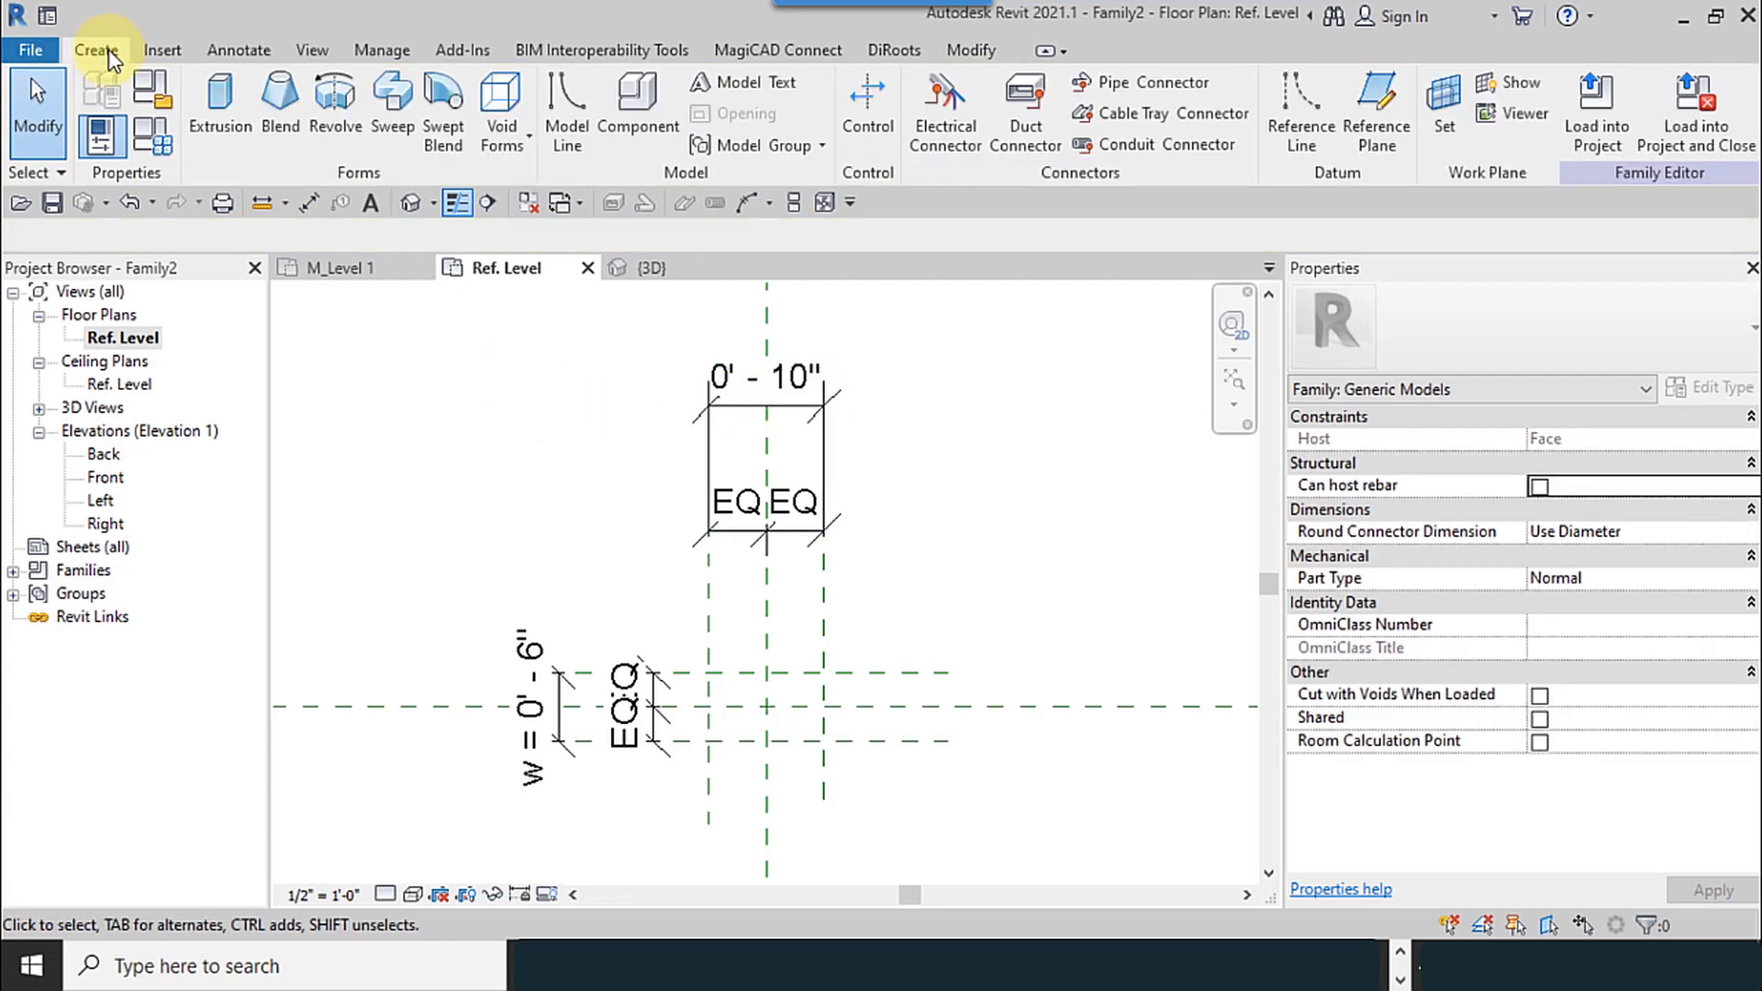
left_click(151, 136)
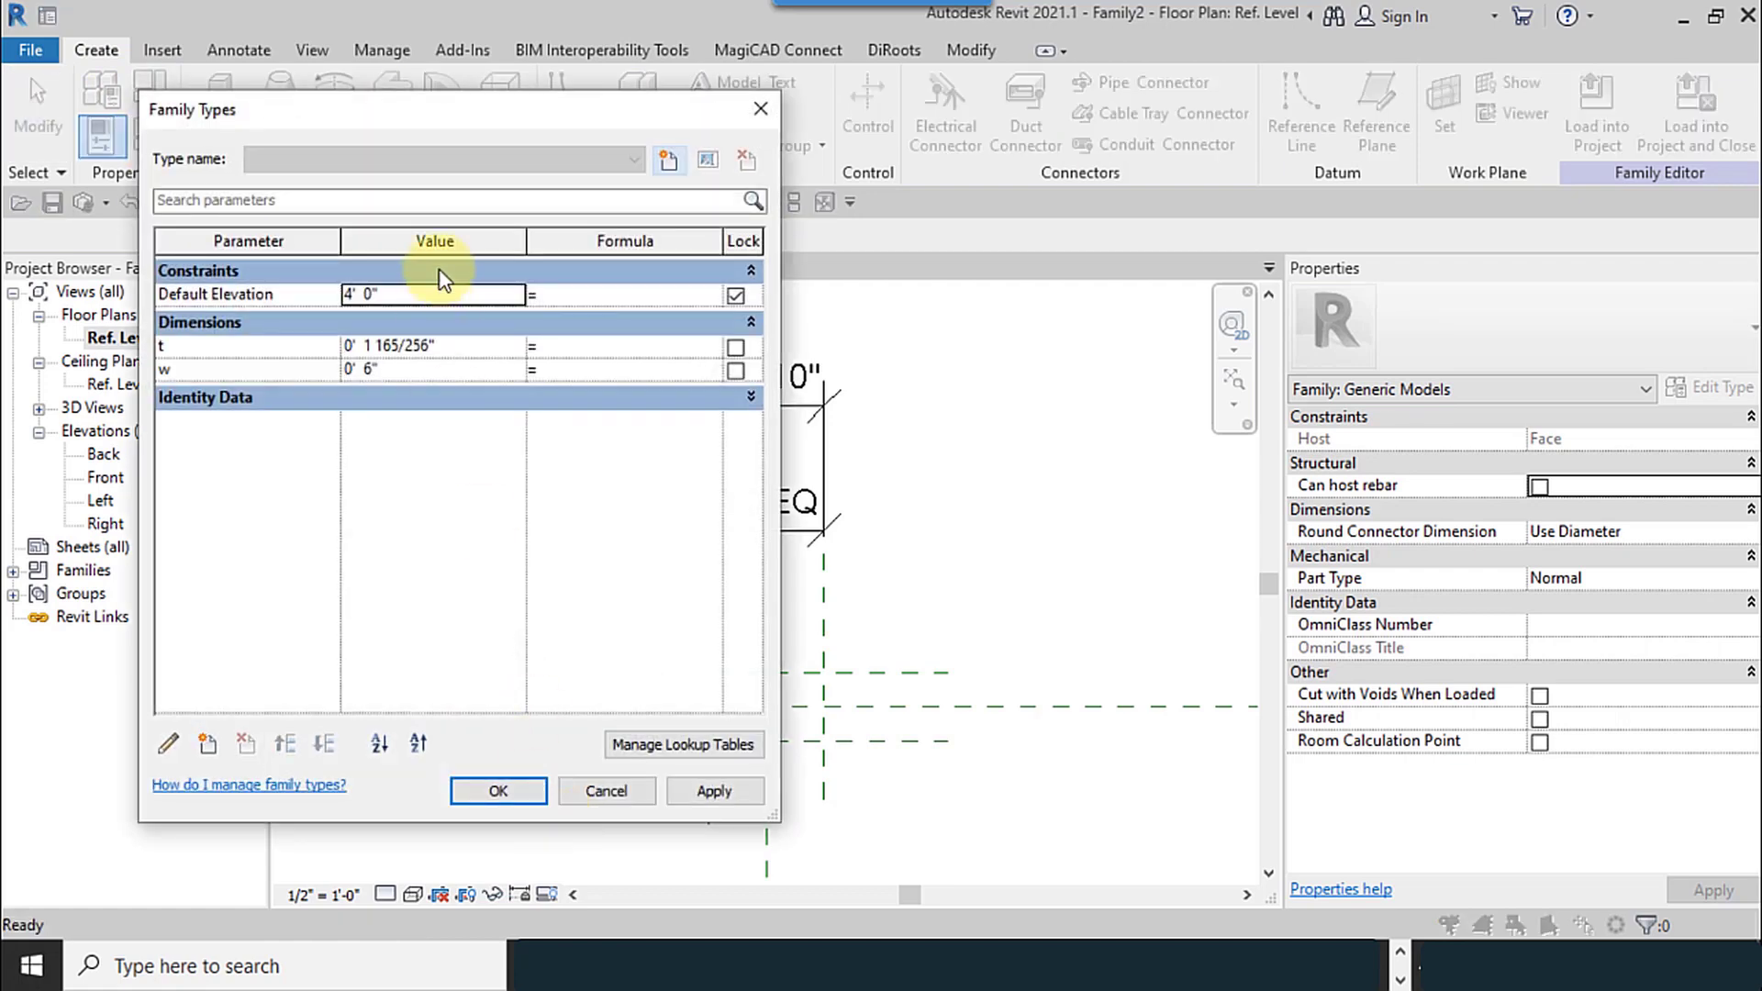
left_click_drag(411, 115, 1280, 90)
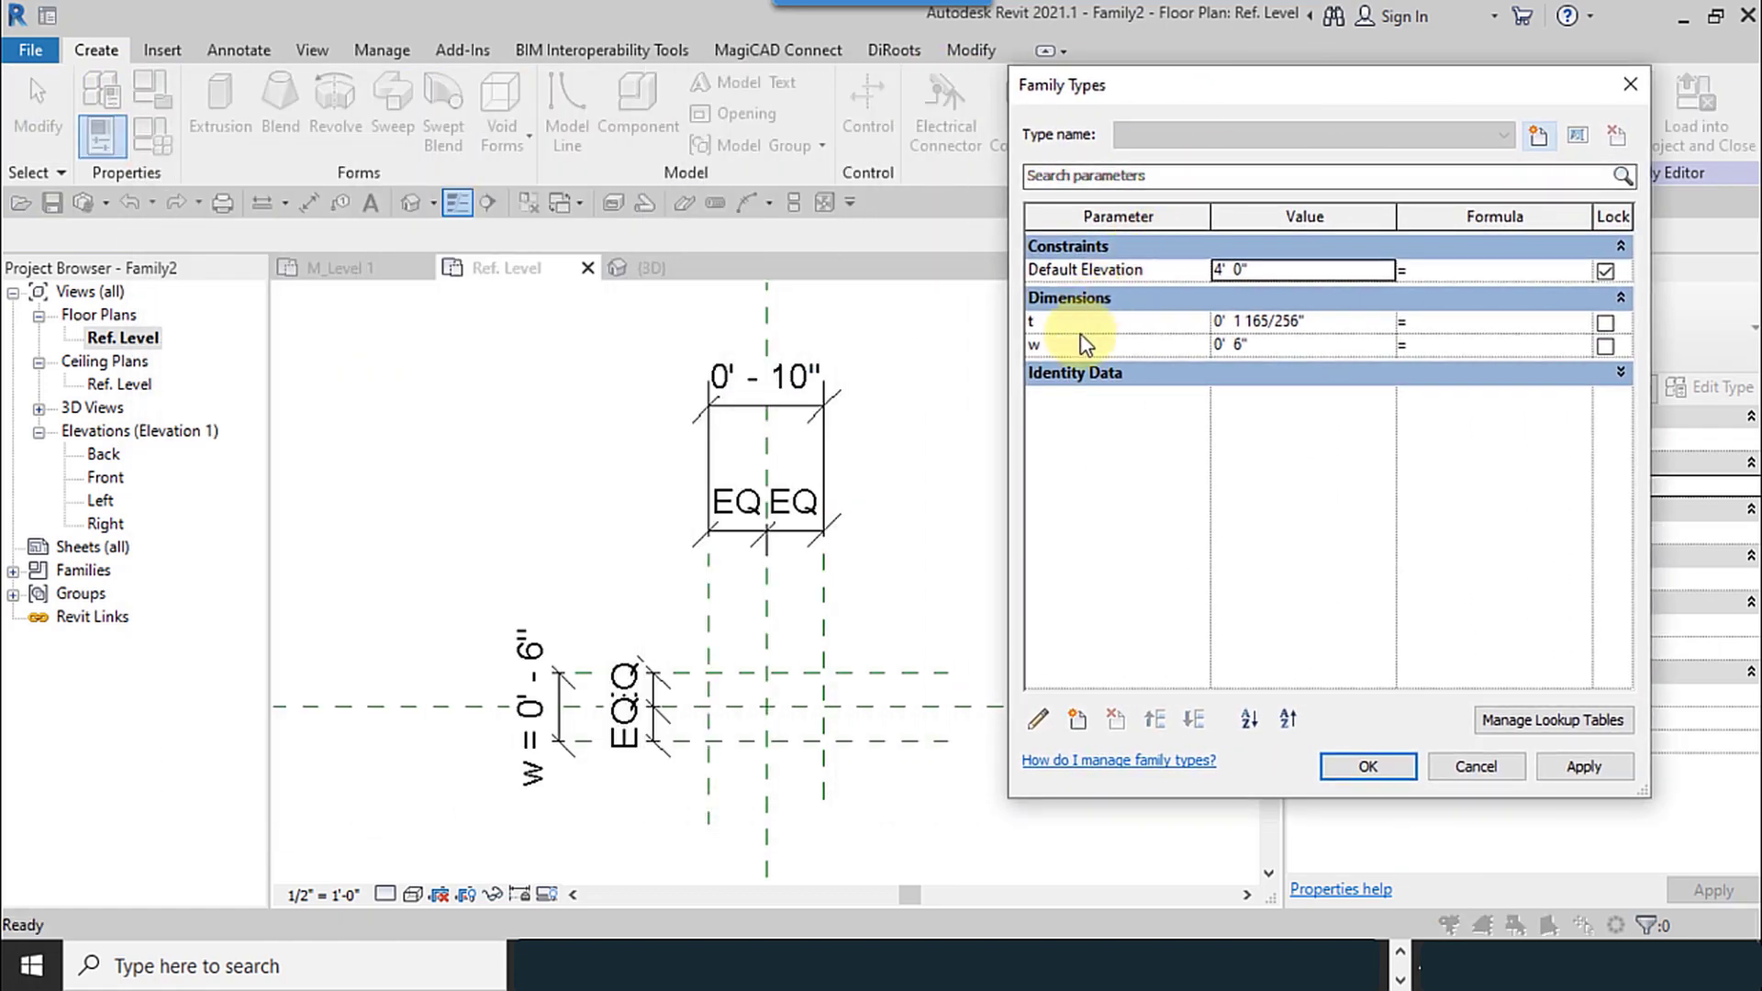
left_click(1078, 720)
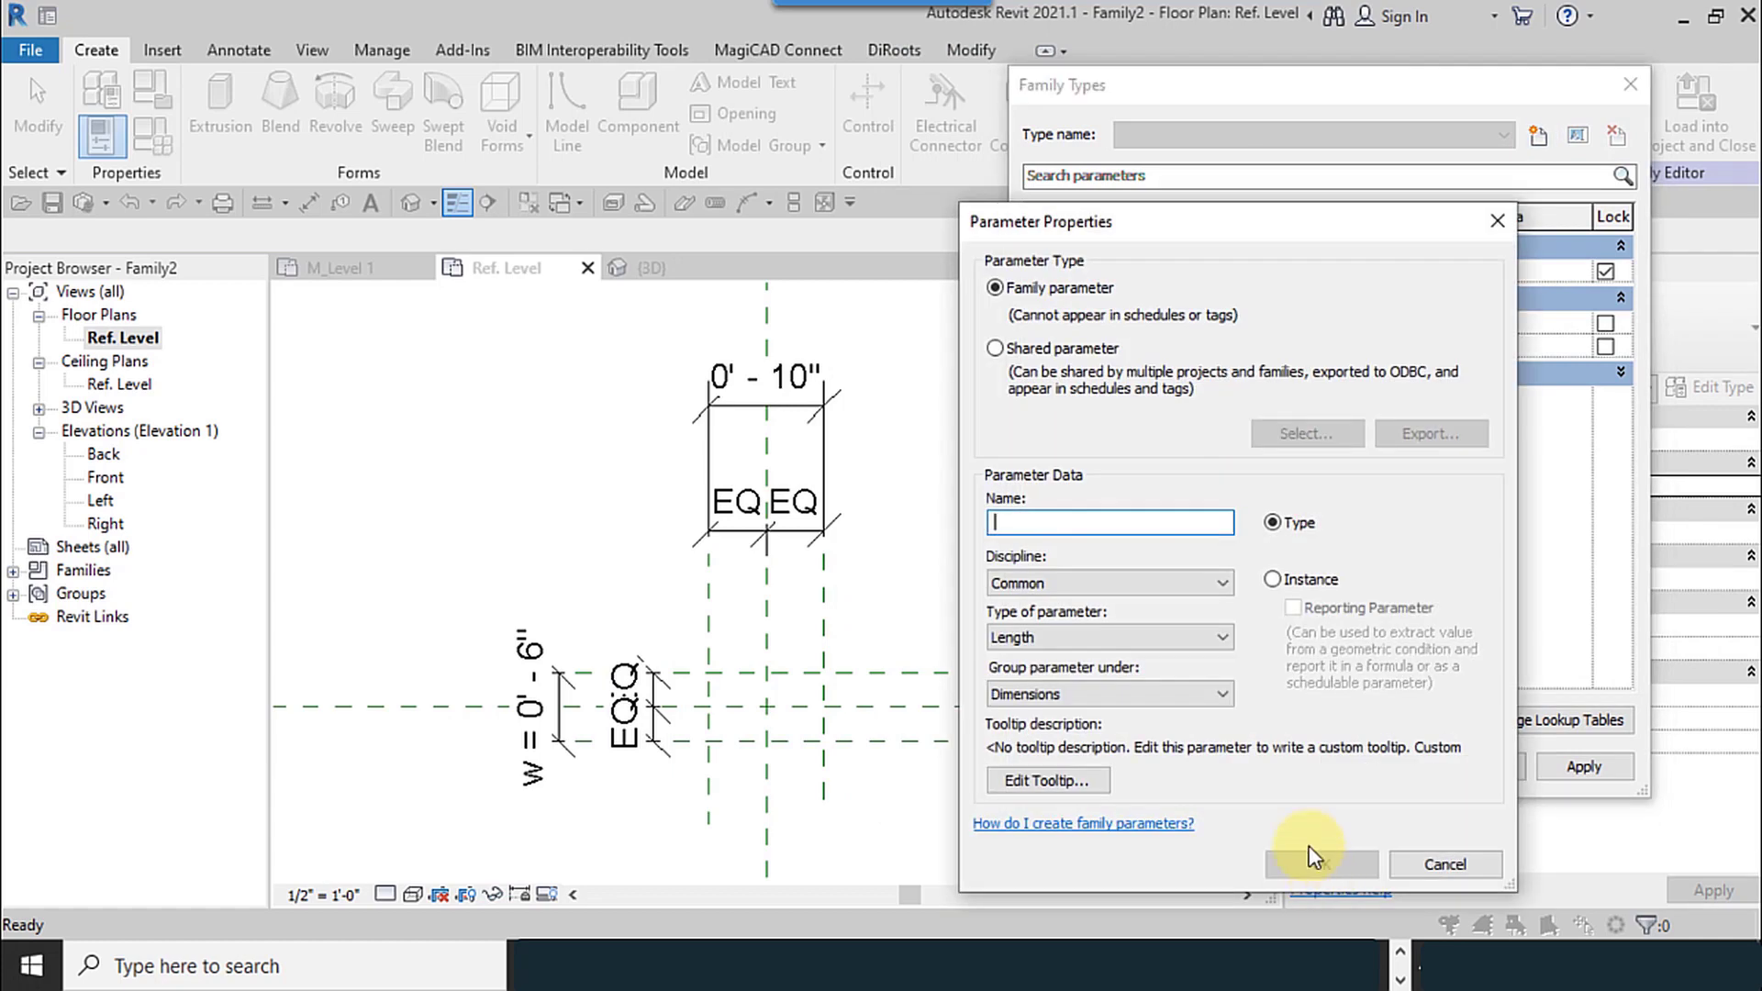
left_click_drag(1109, 223, 1158, 178)
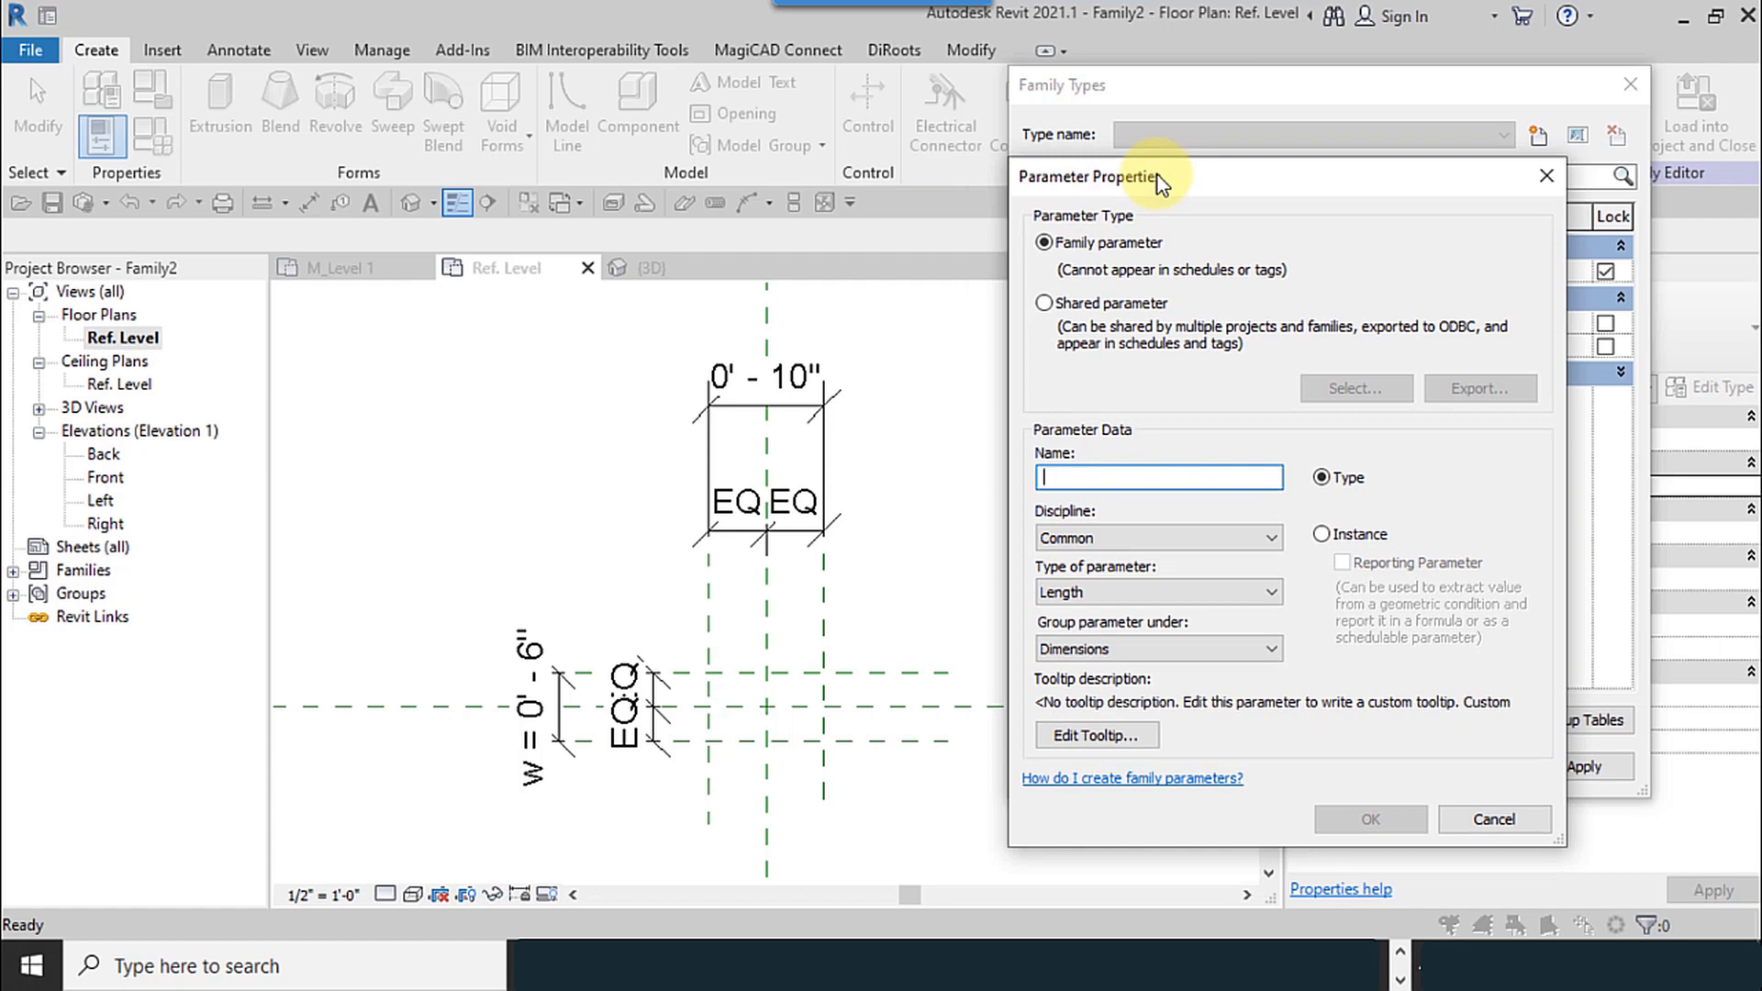
type("L")
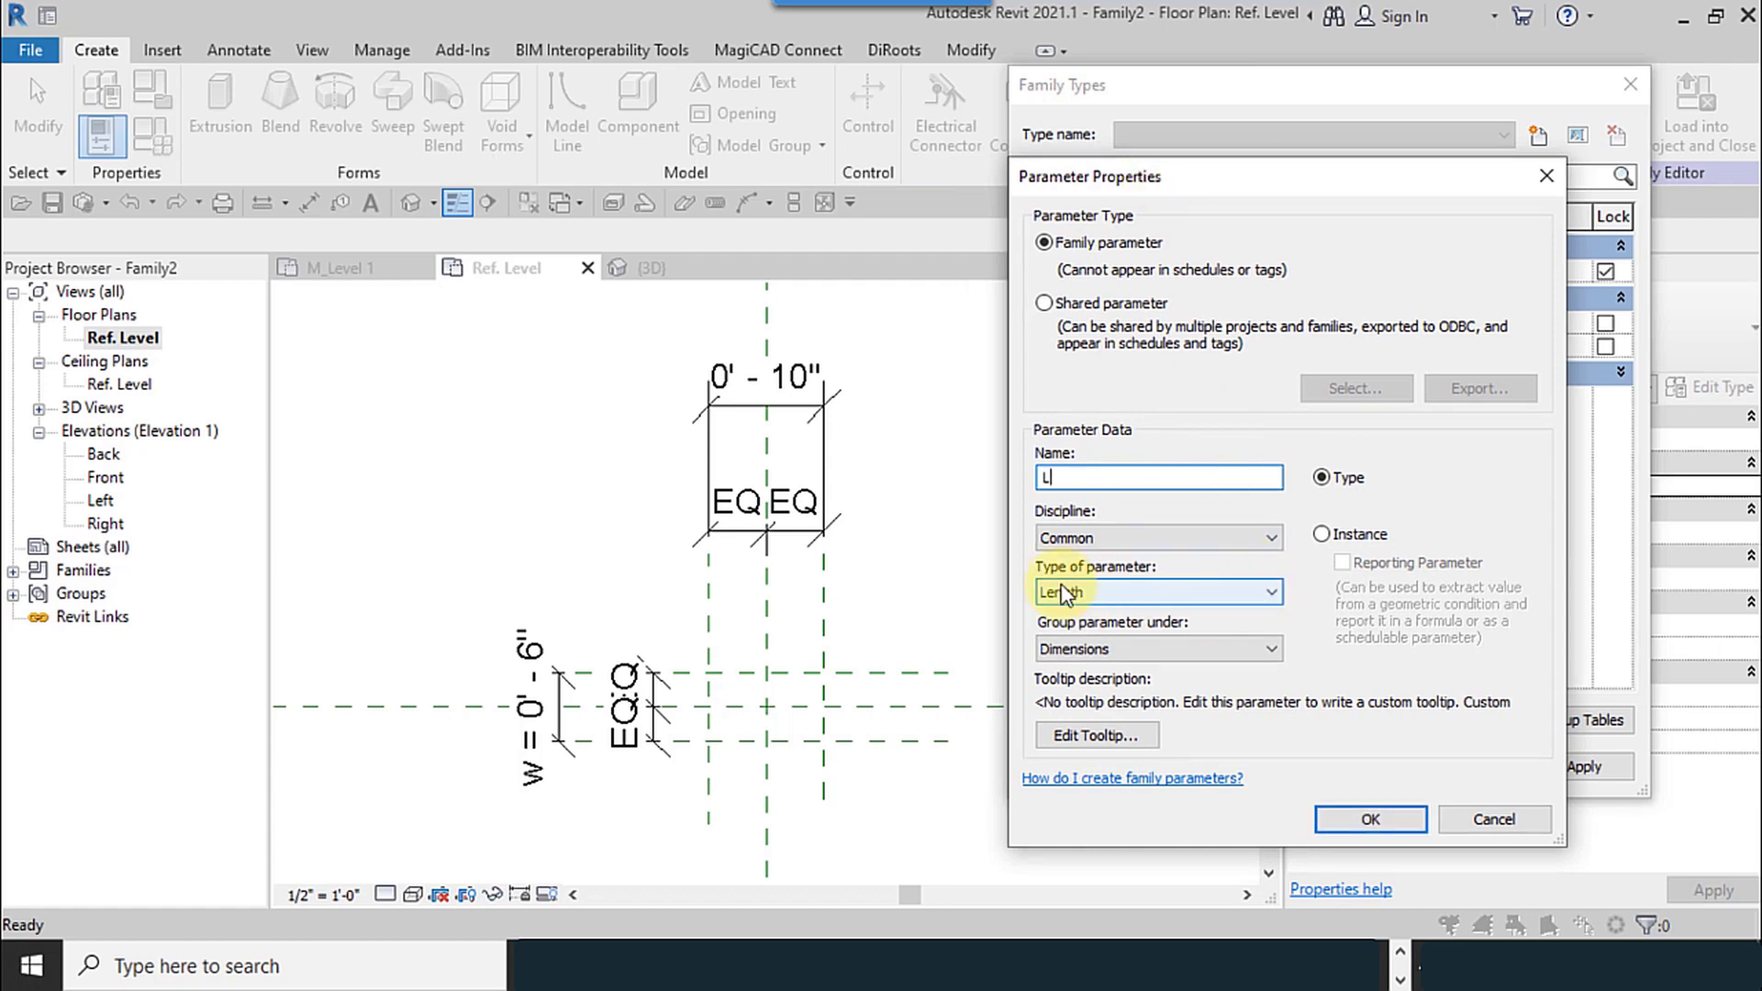
Step: Define parameter L with the Common discipline, the Length type and grouping under Dimensions
left_click(1082, 541)
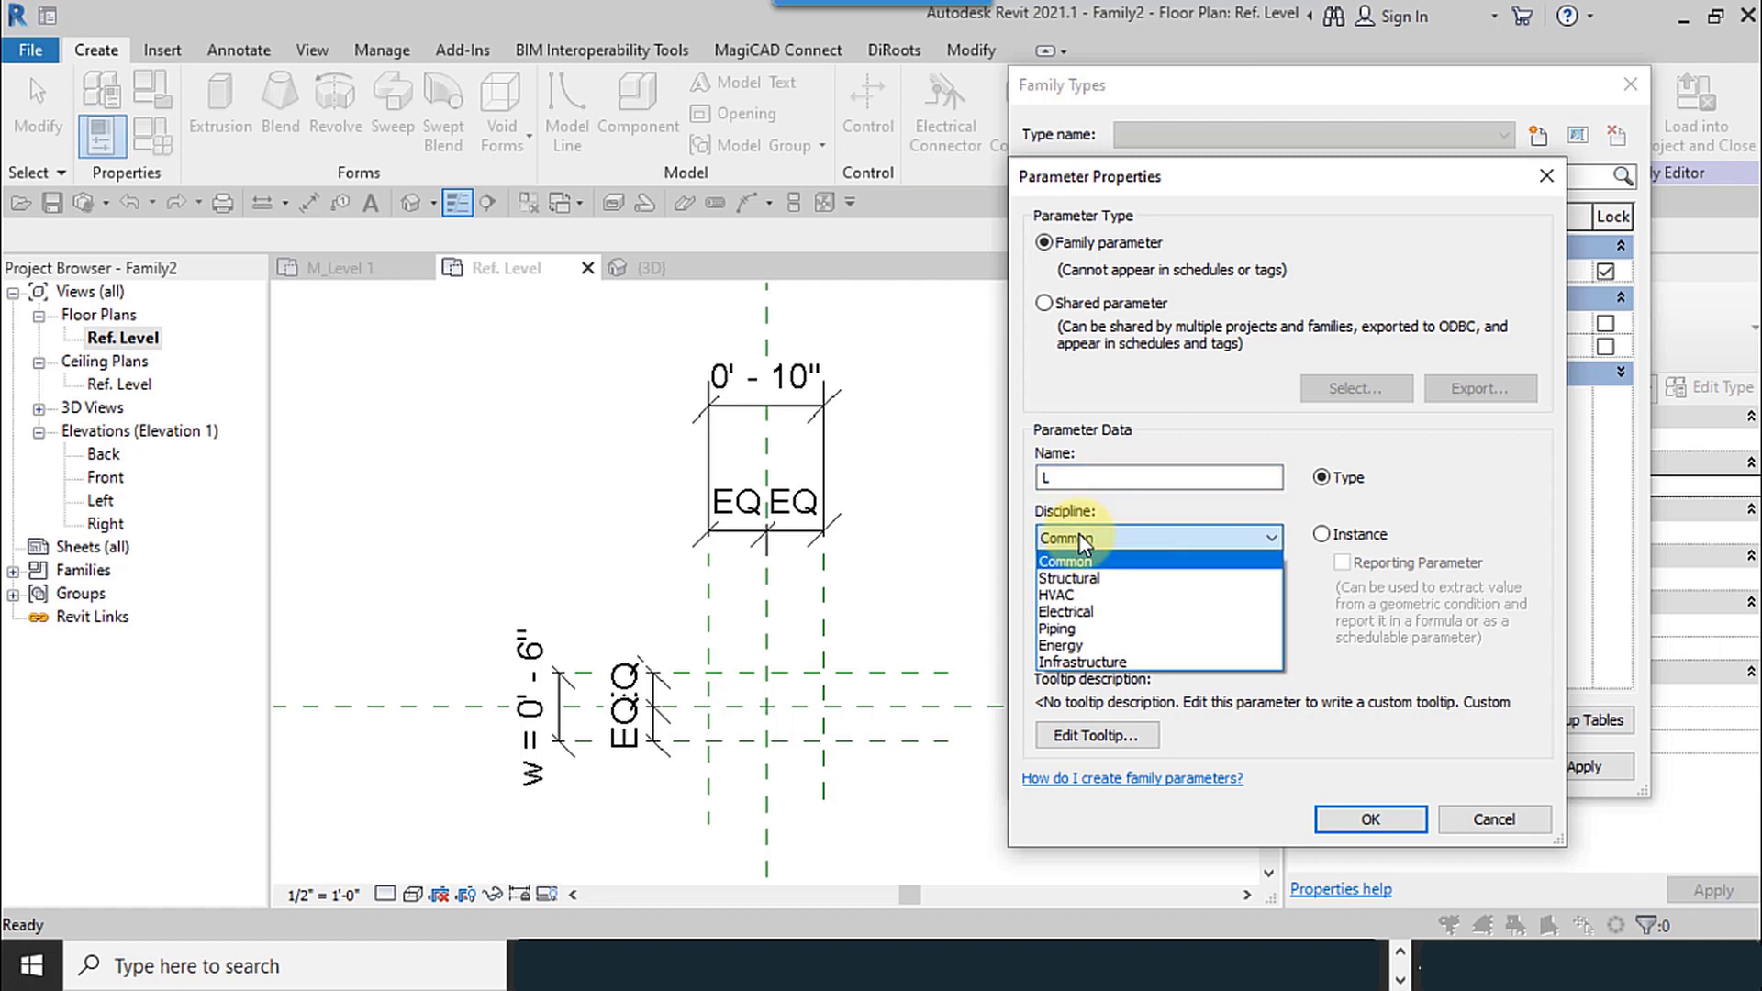
left_click(1083, 544)
left_click(1092, 592)
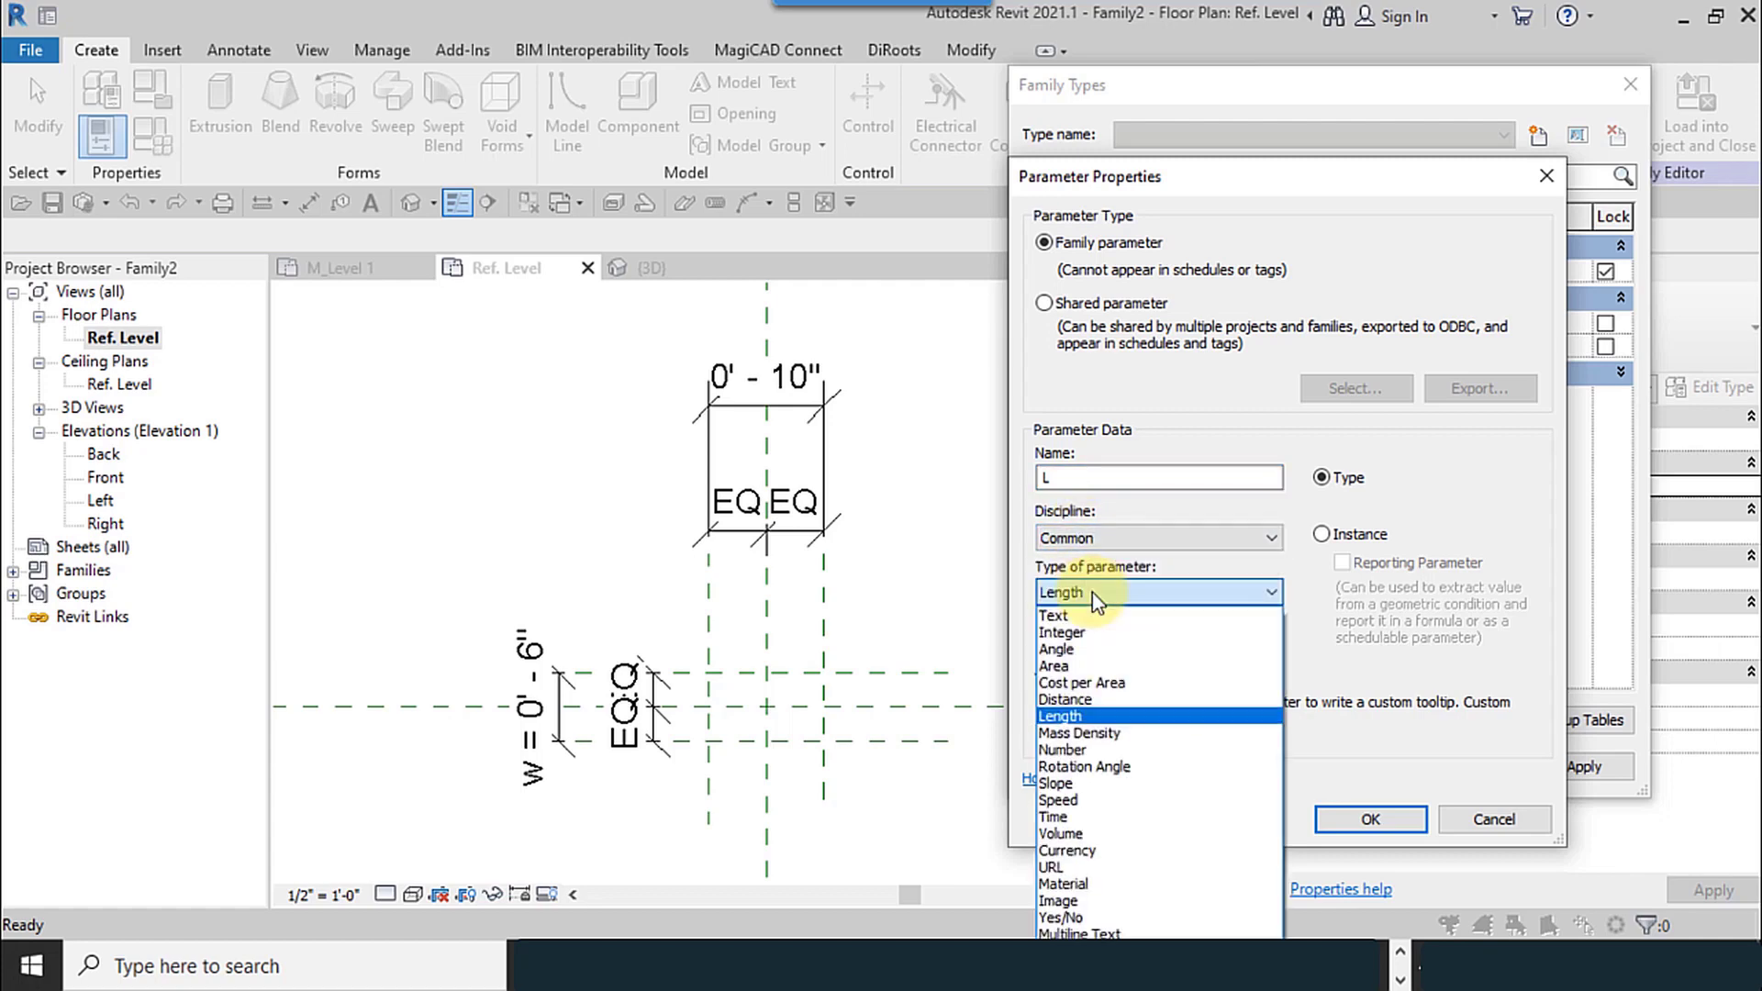
left_click(1092, 592)
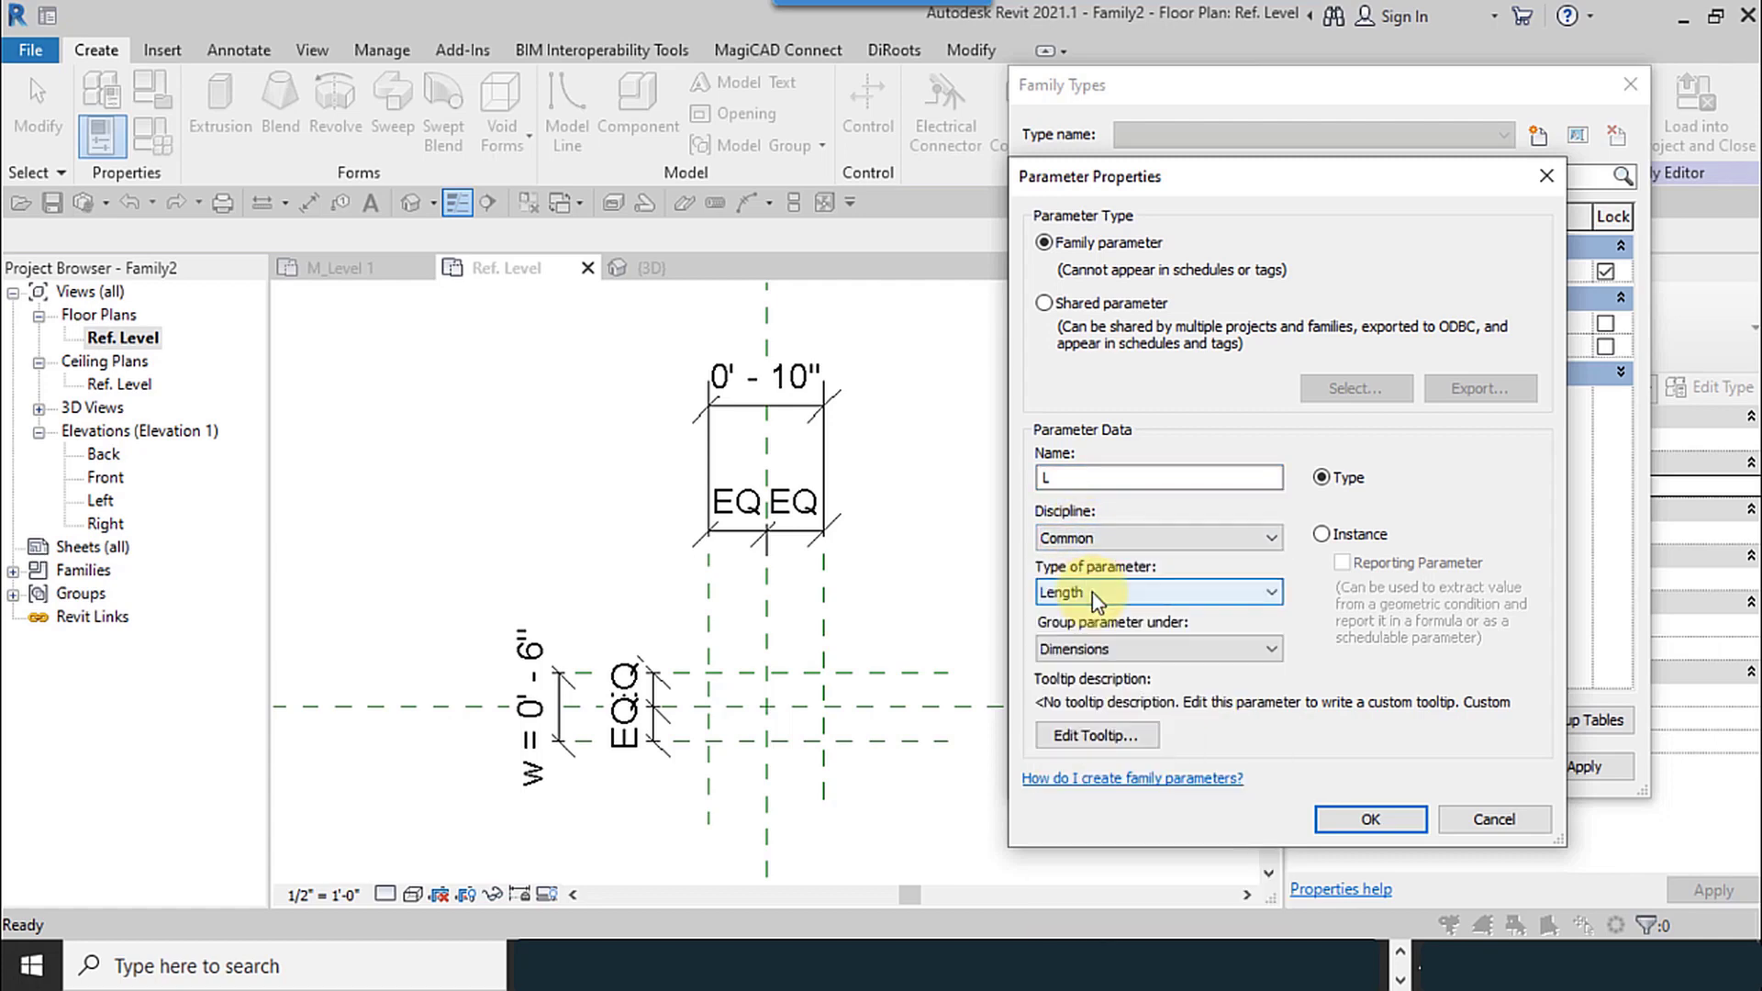
left_click(1126, 652)
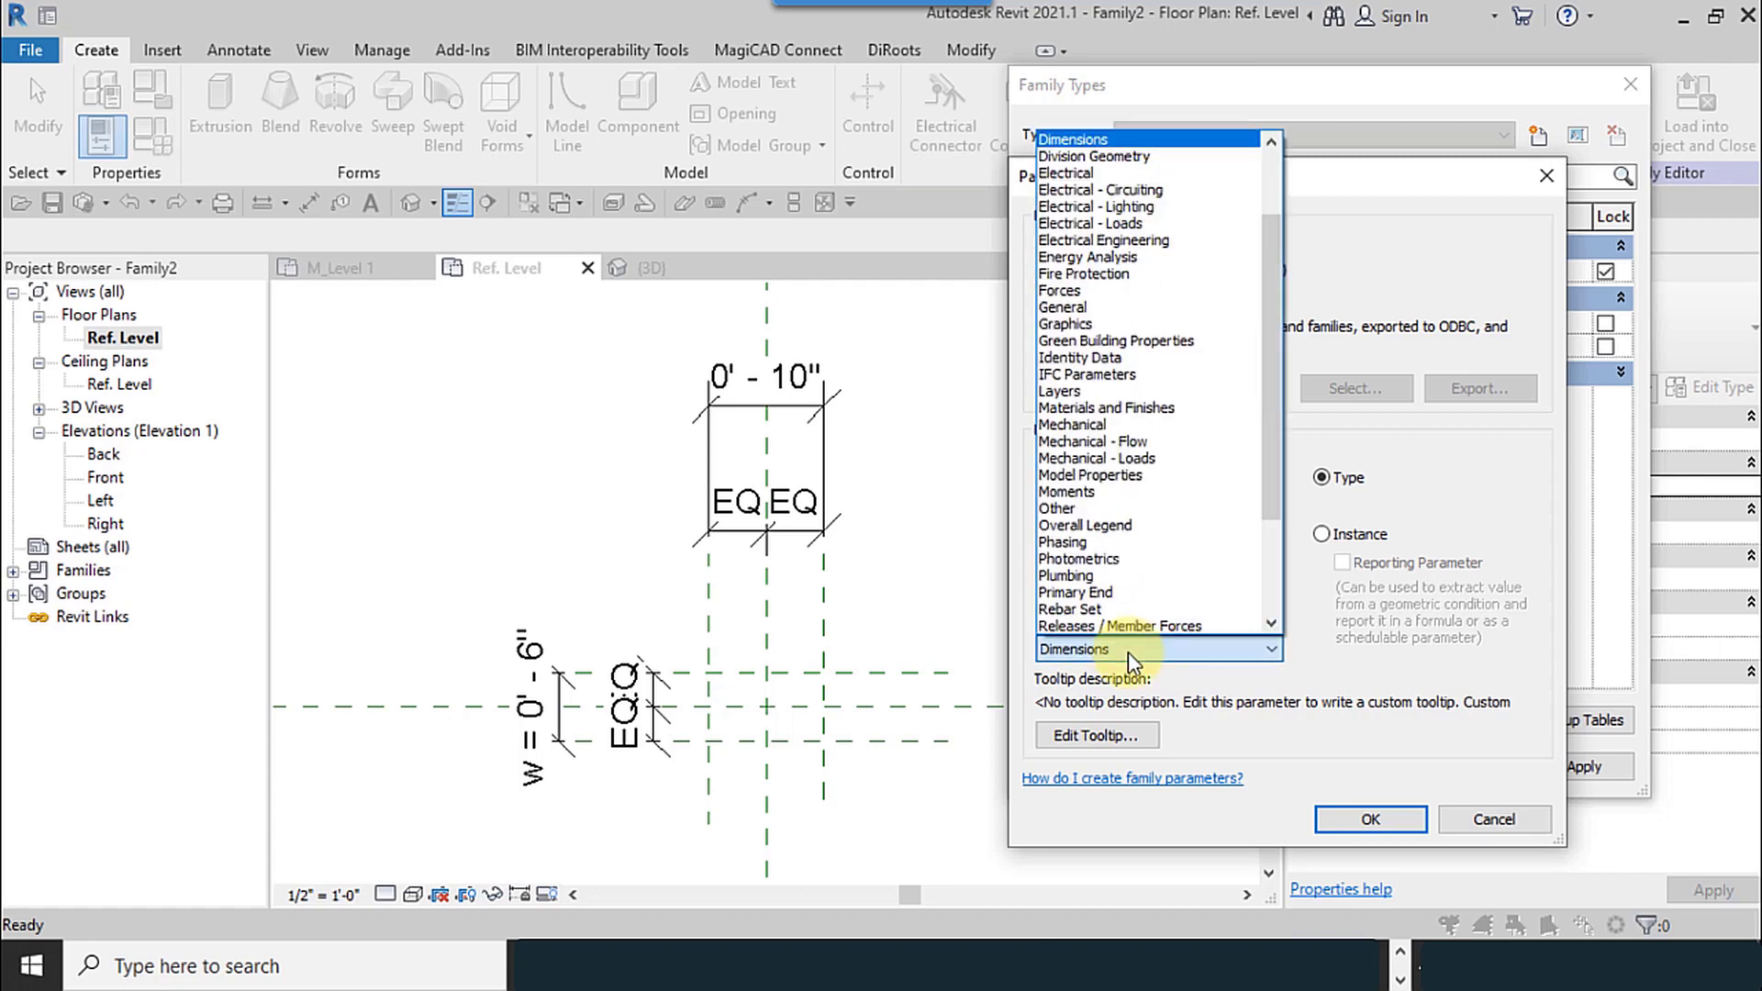
left_click(1073, 139)
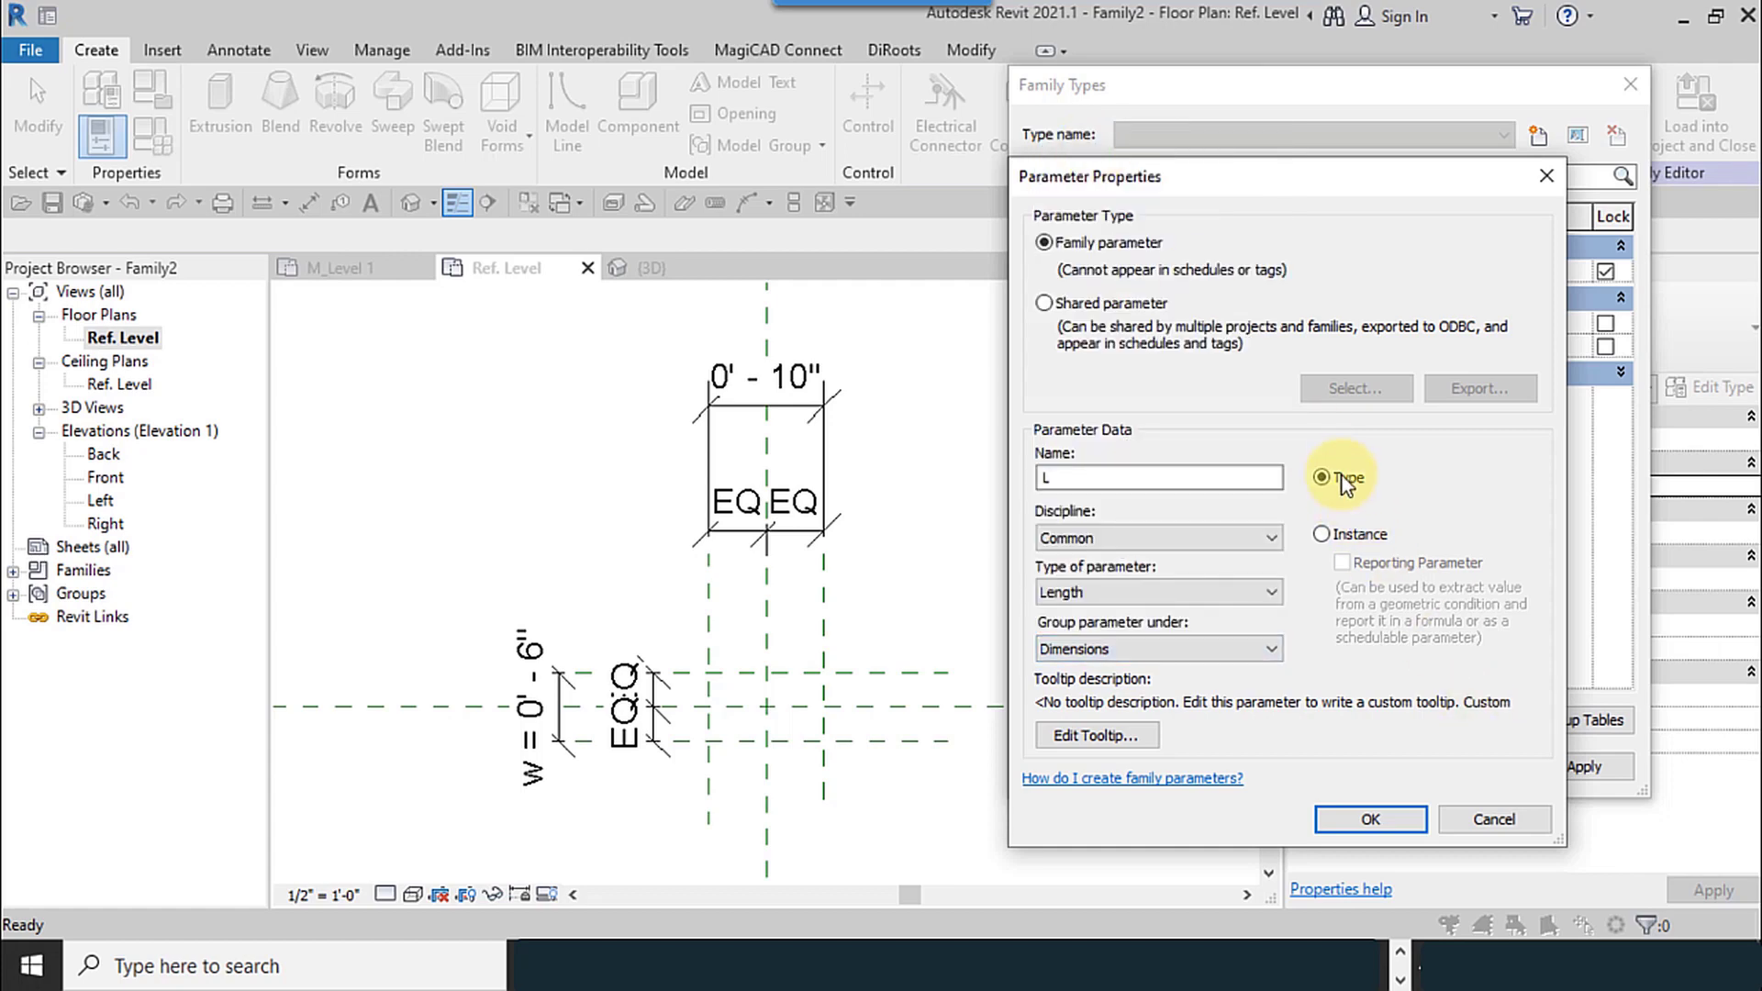
Step: Check parameter L's tooltip description and add L to the family types as a type parameter
left_click(1114, 740)
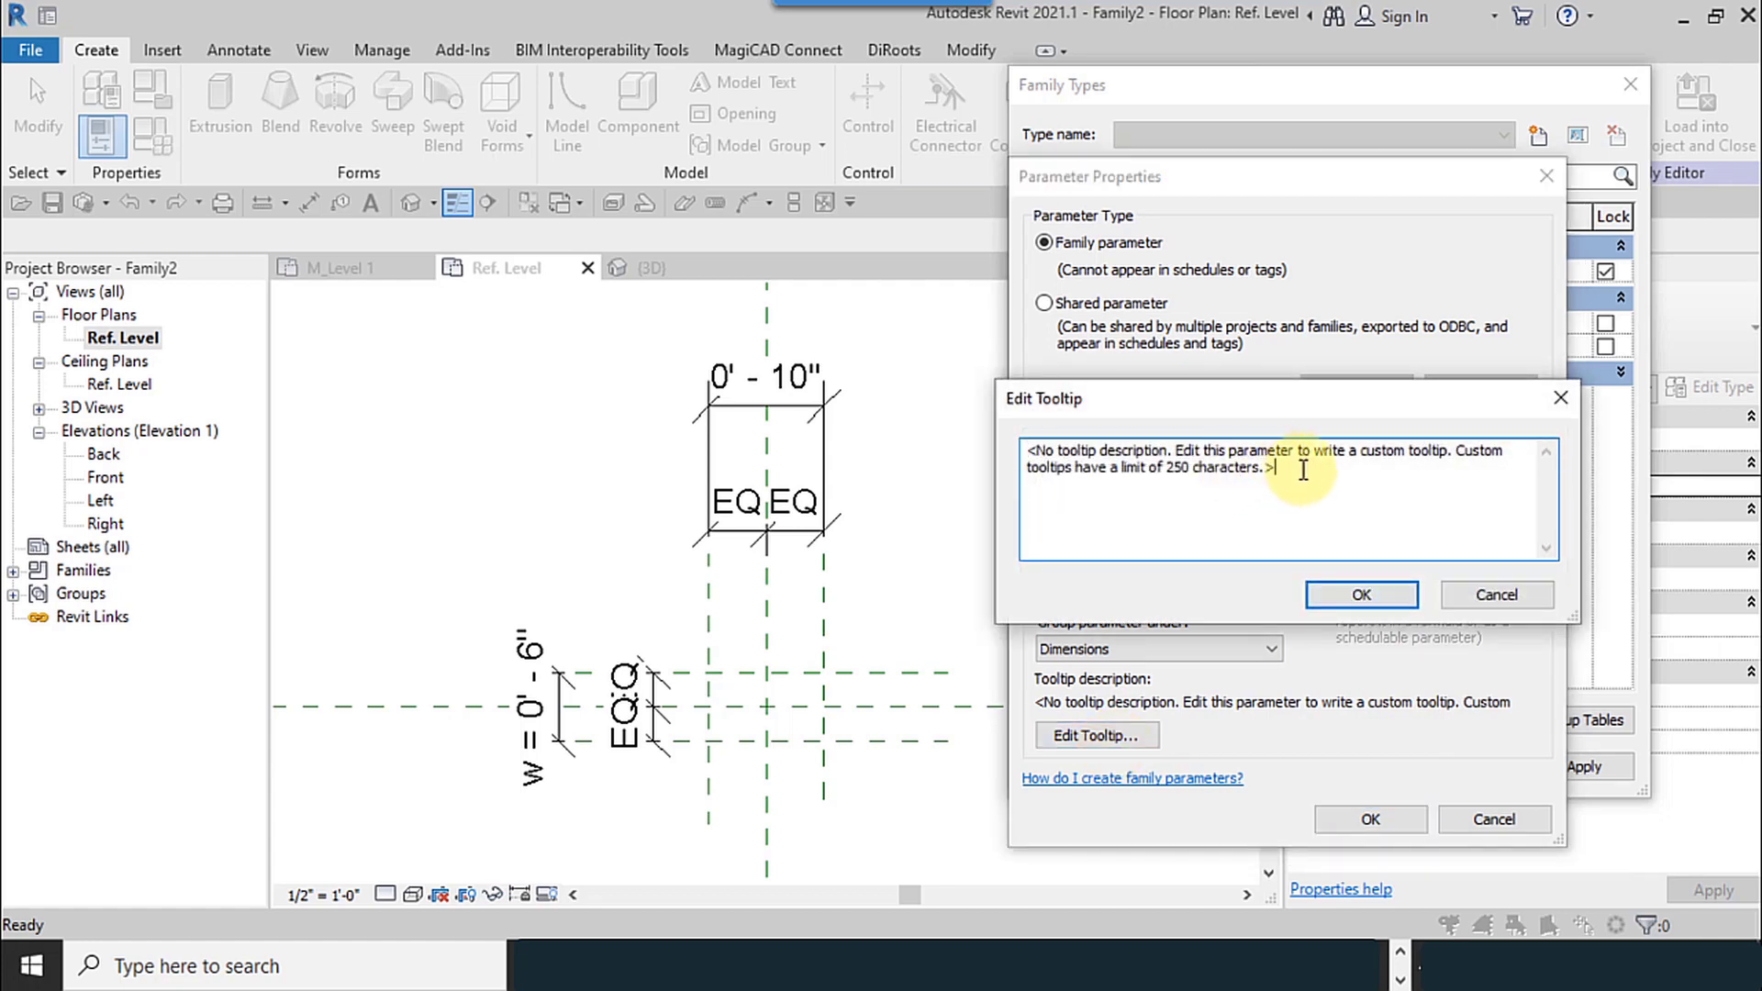
left_click_drag(1303, 470, 1003, 441)
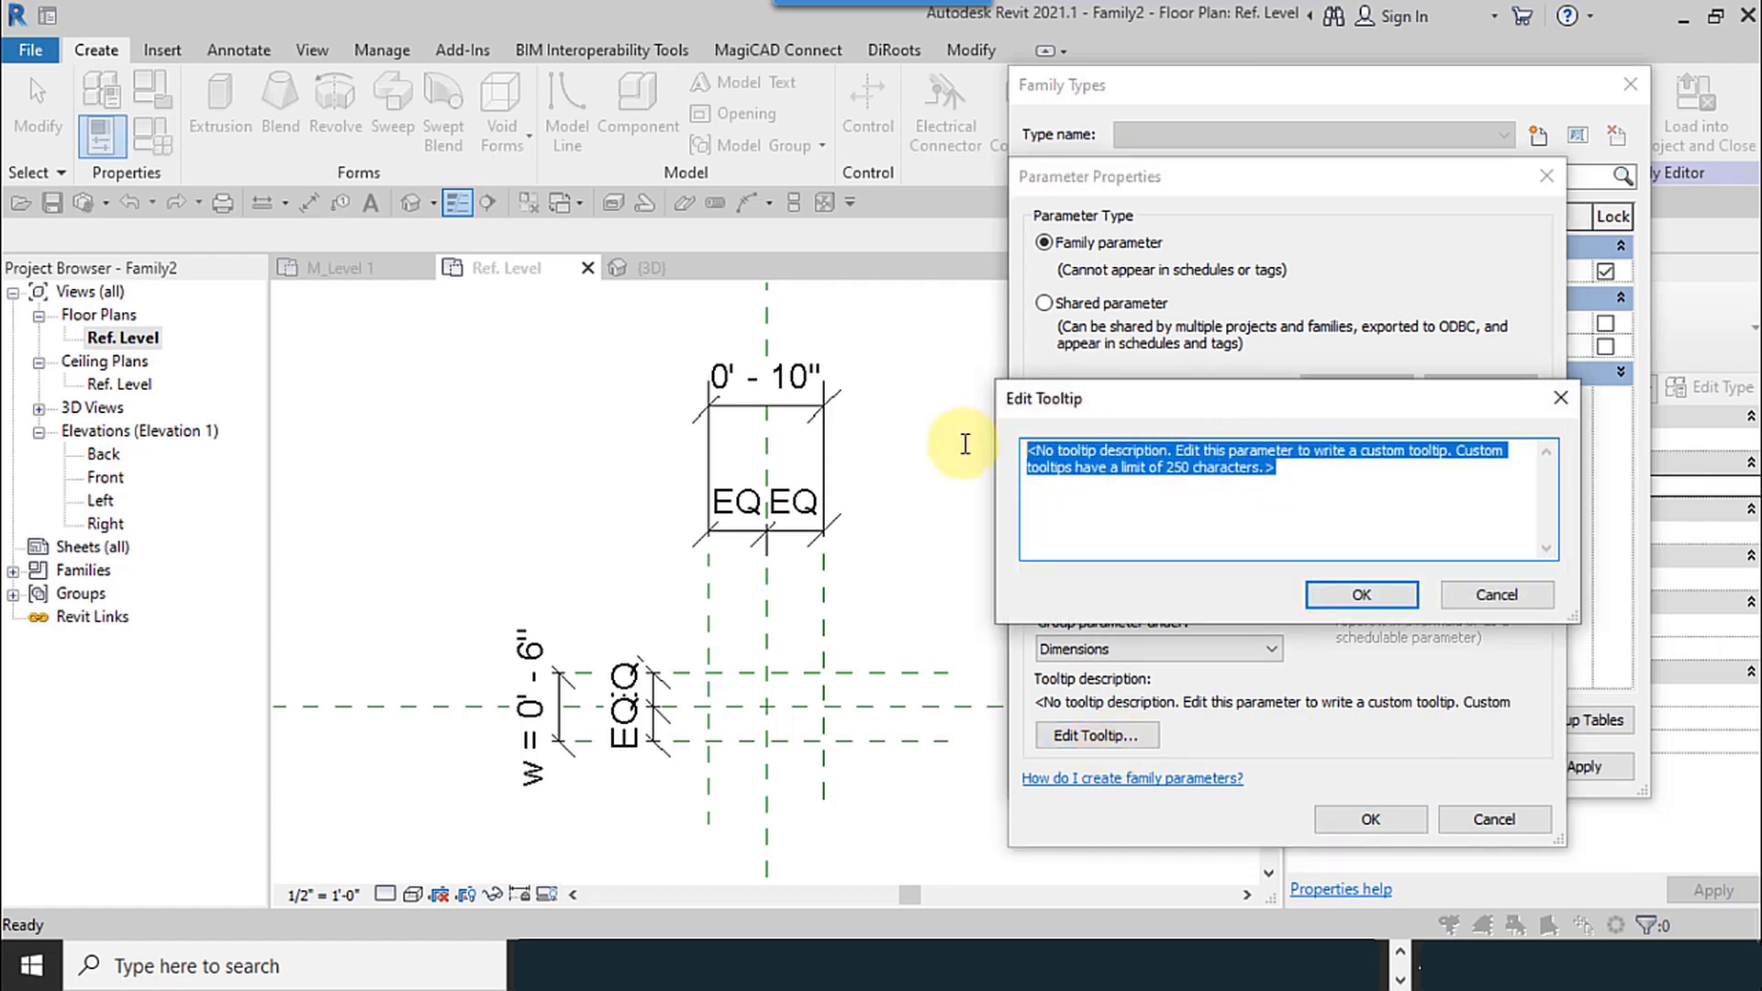
left_click(1390, 595)
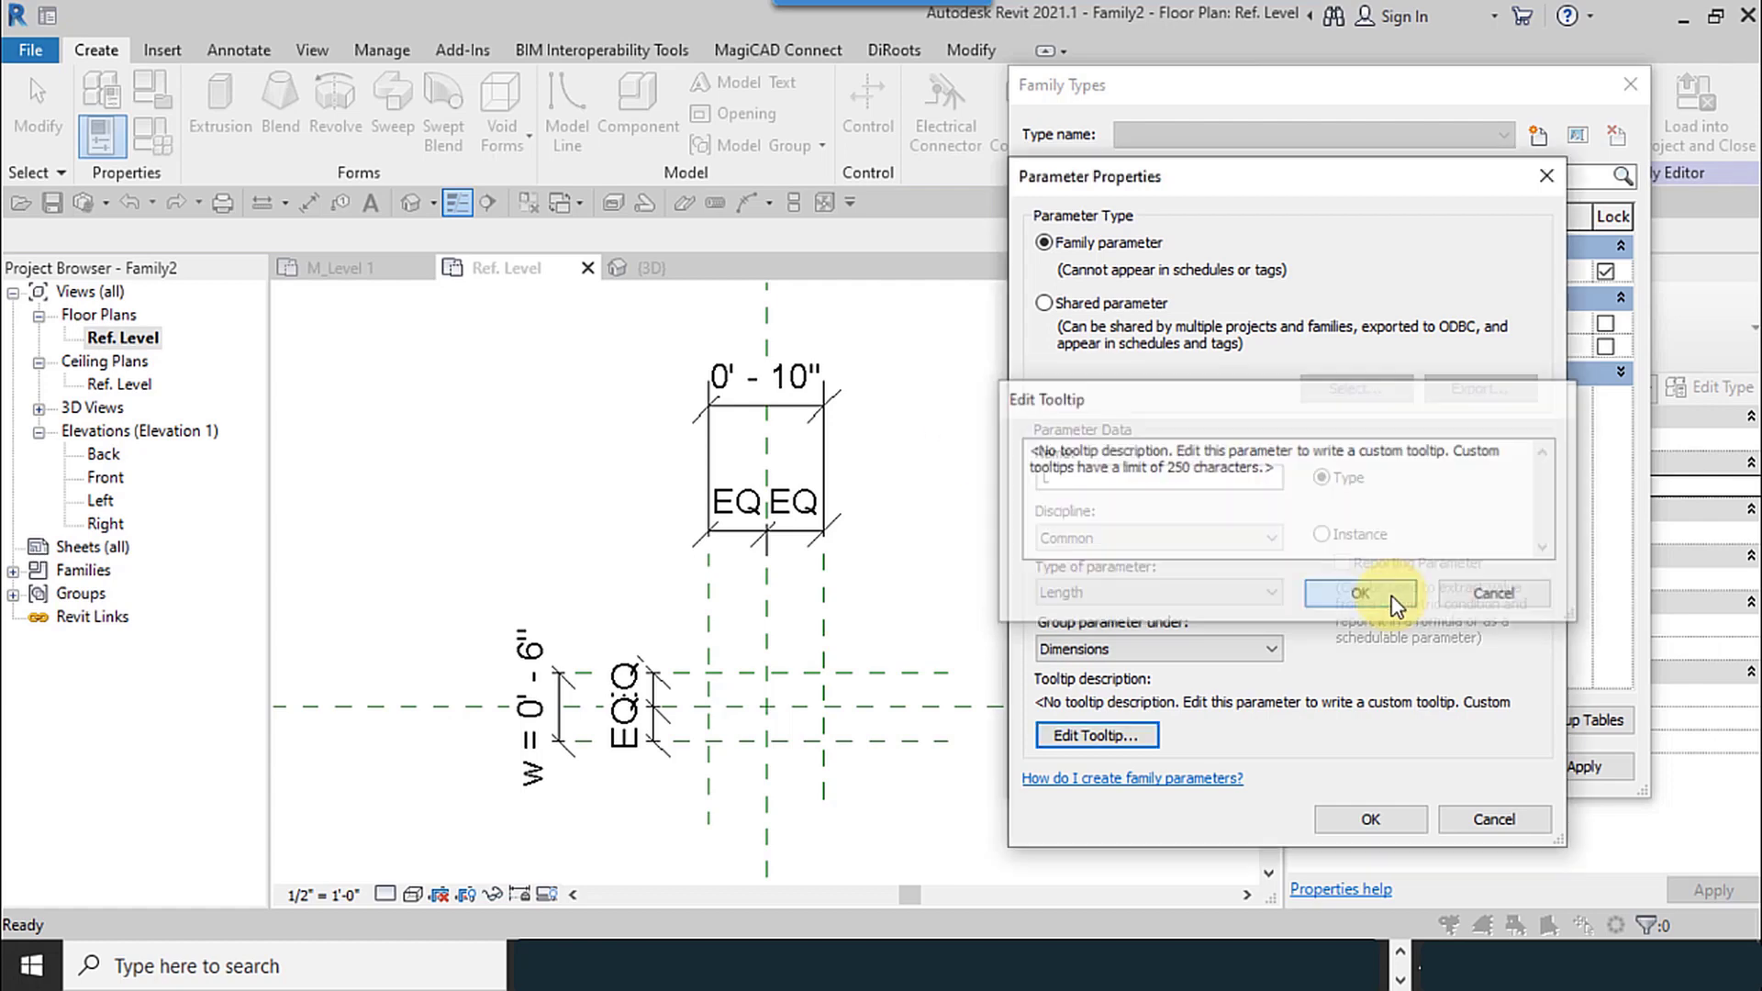
left_click(1382, 825)
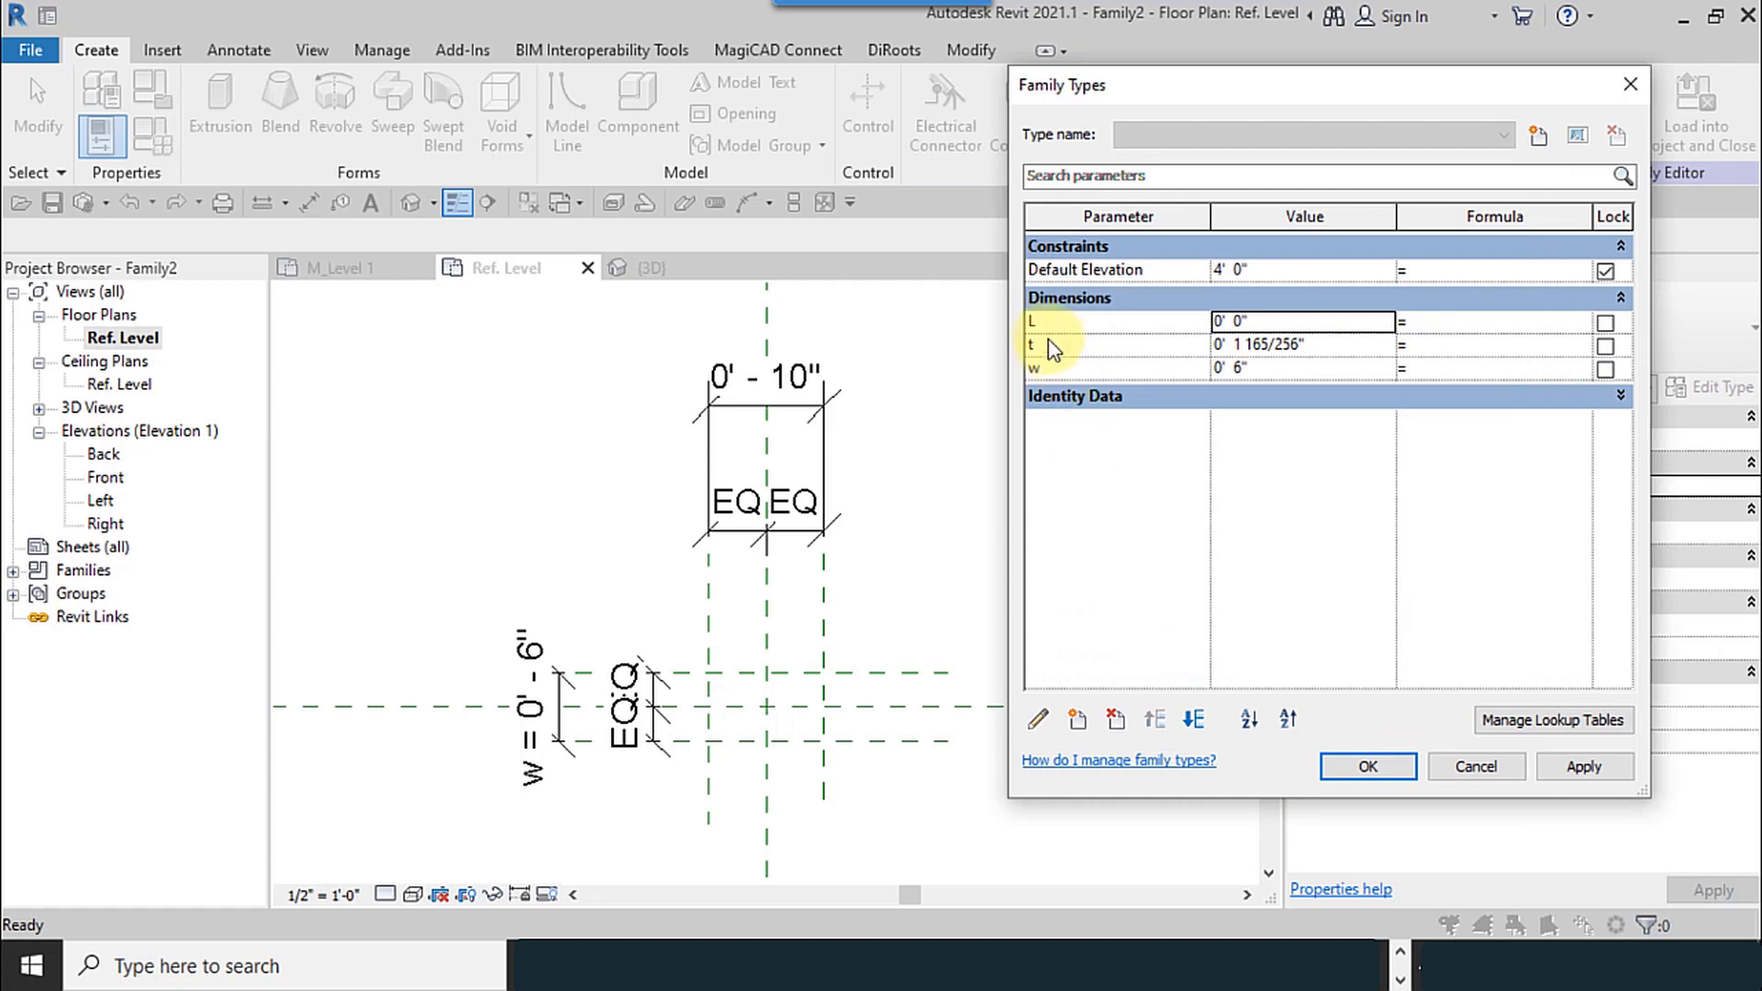
left_click(1367, 767)
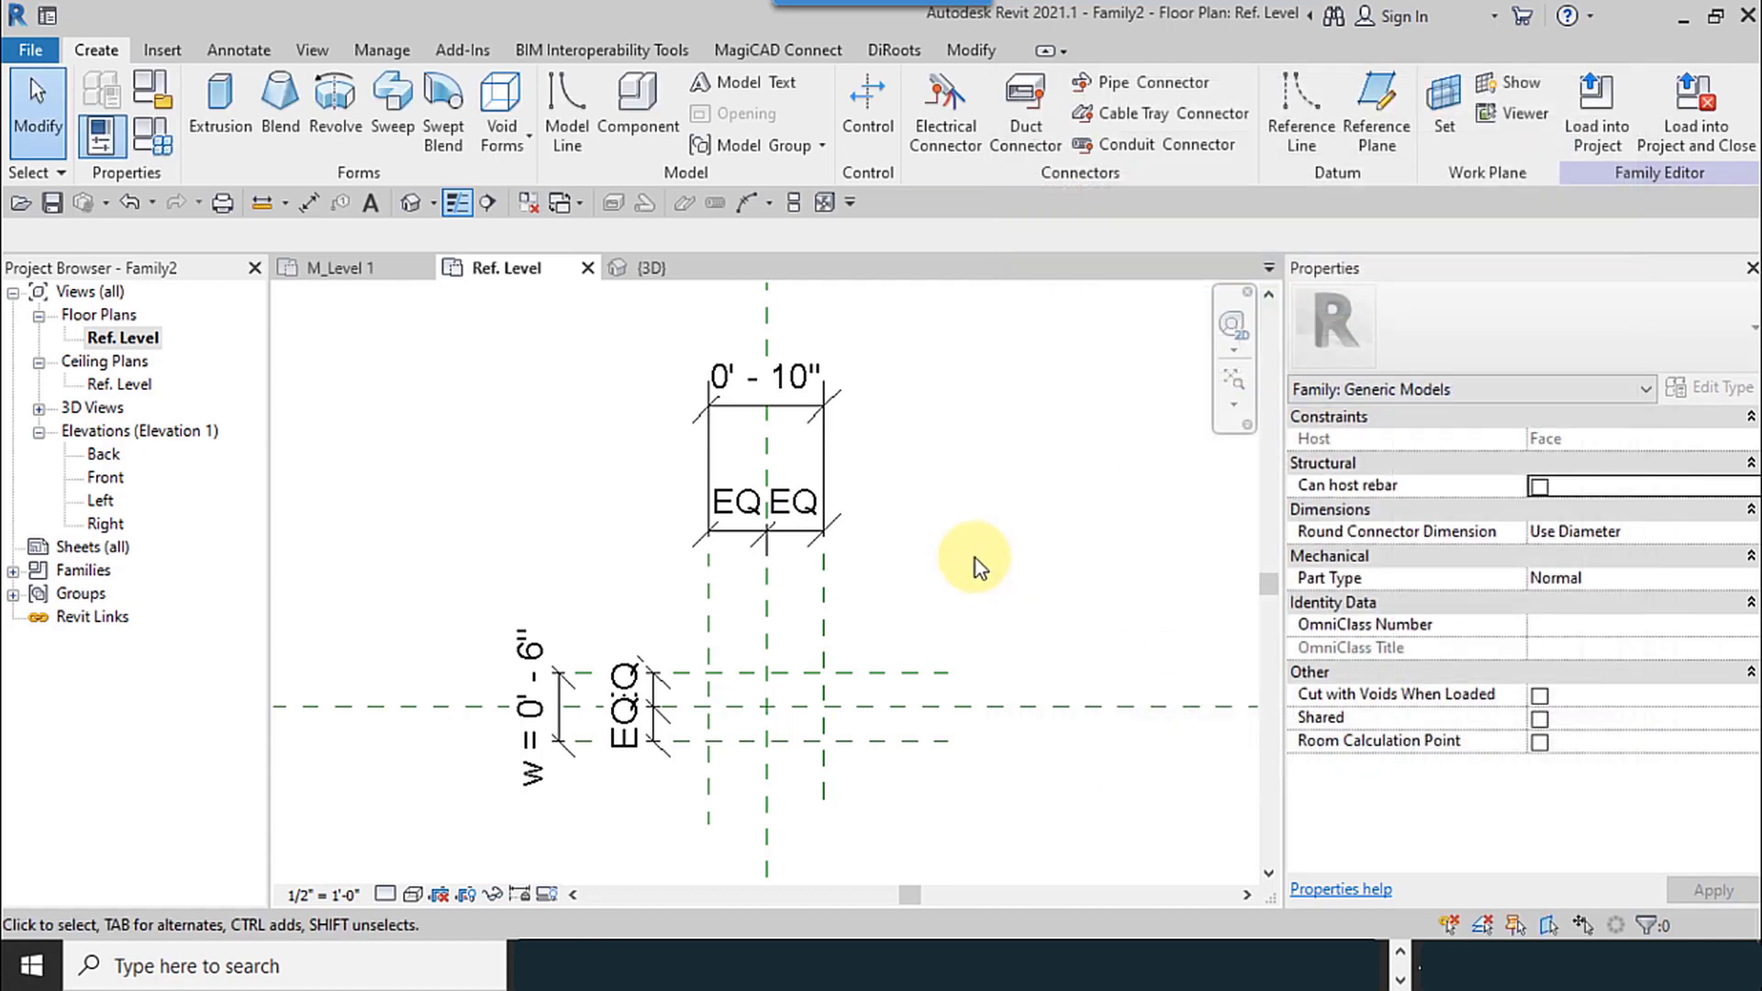
Step: Label the overall 10" dimension across the vertical reference planes with the existing parameter L
left_click(828, 411)
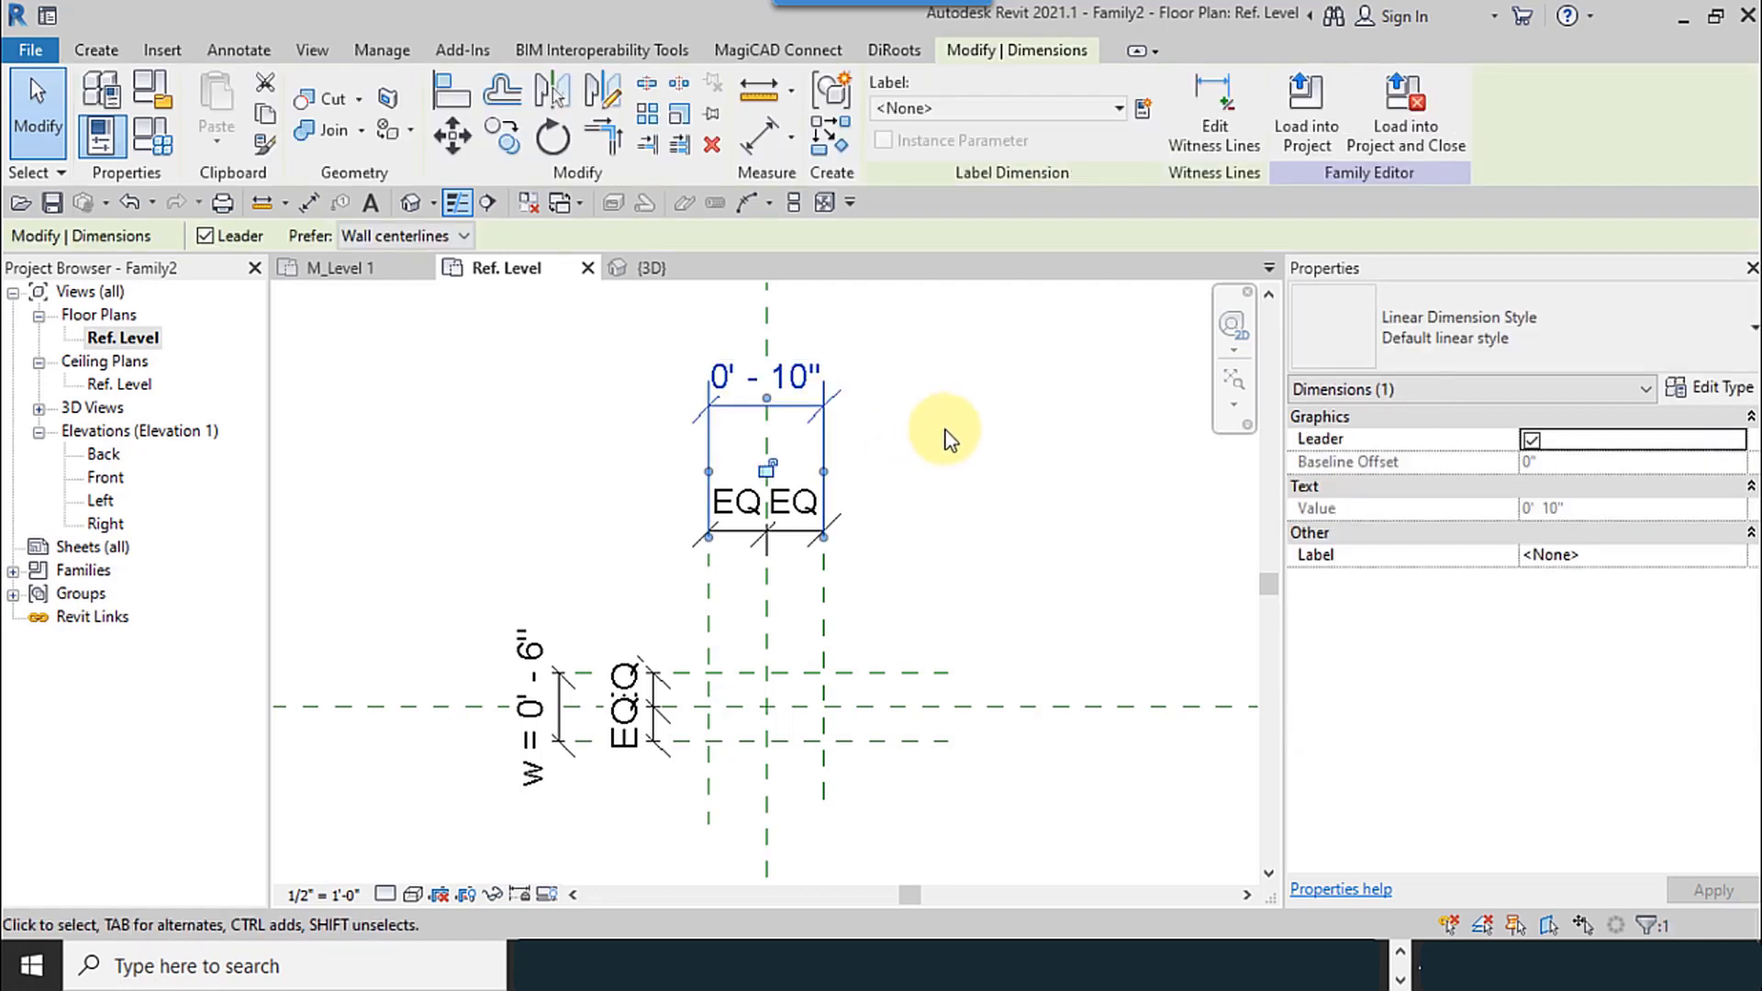
left_click(913, 108)
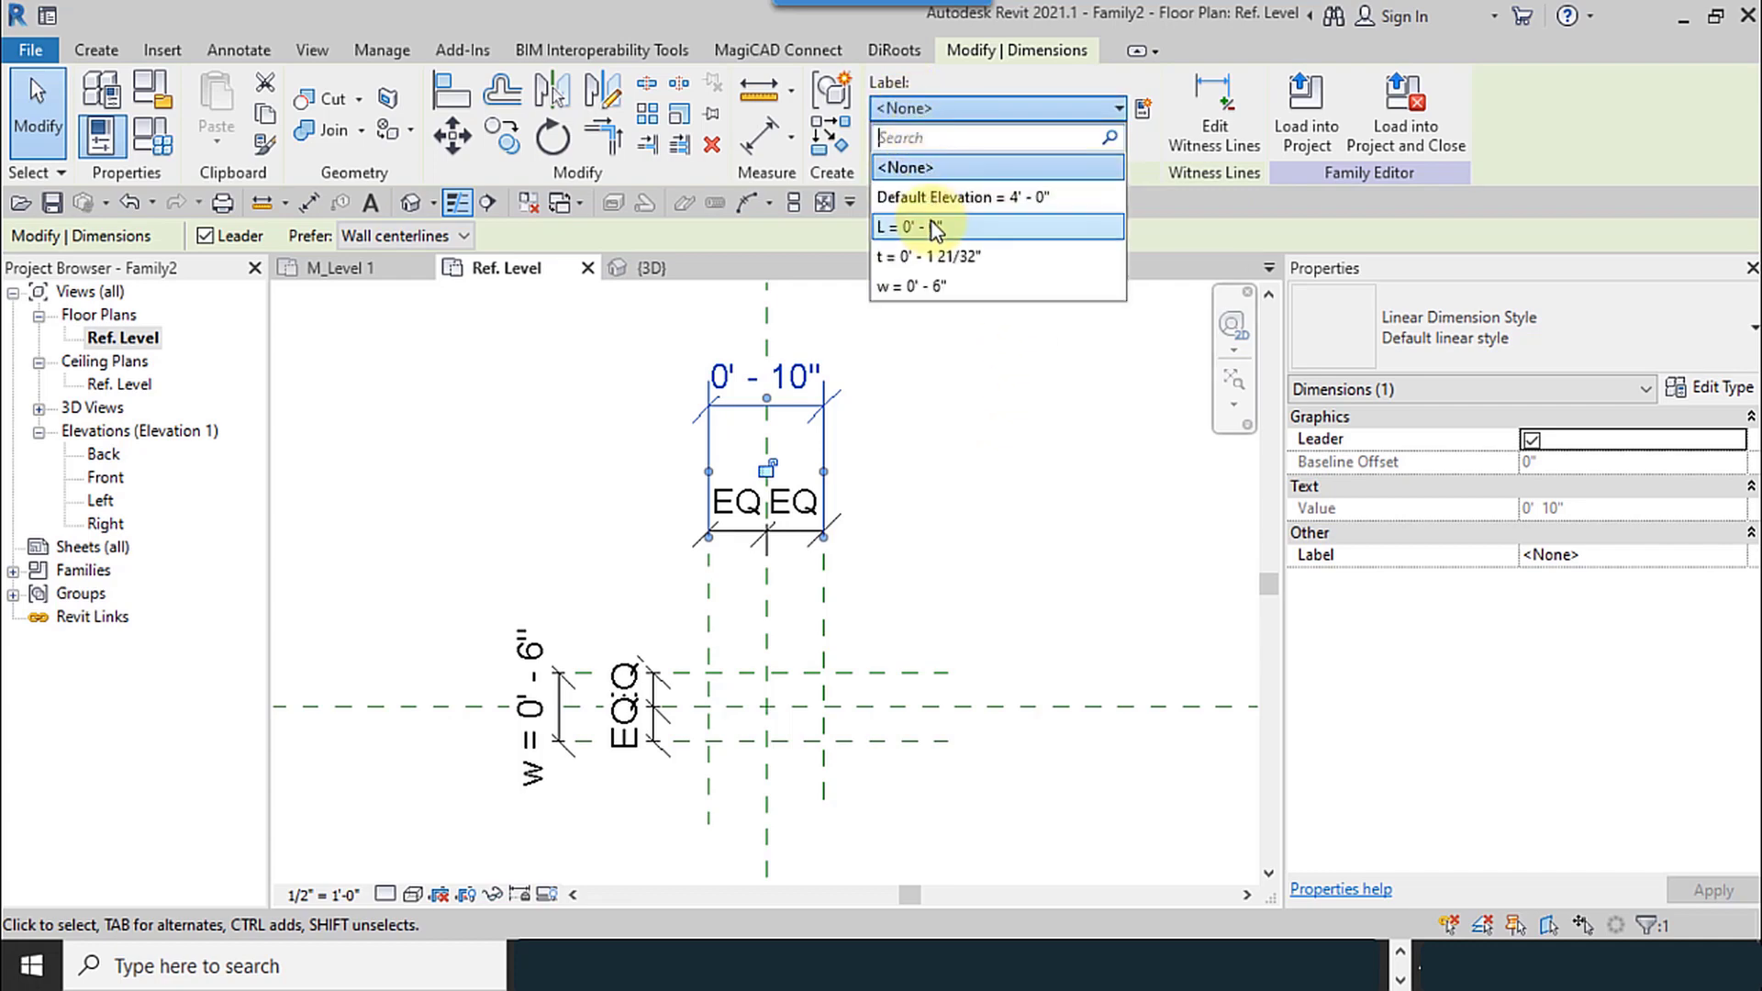
left_click(935, 228)
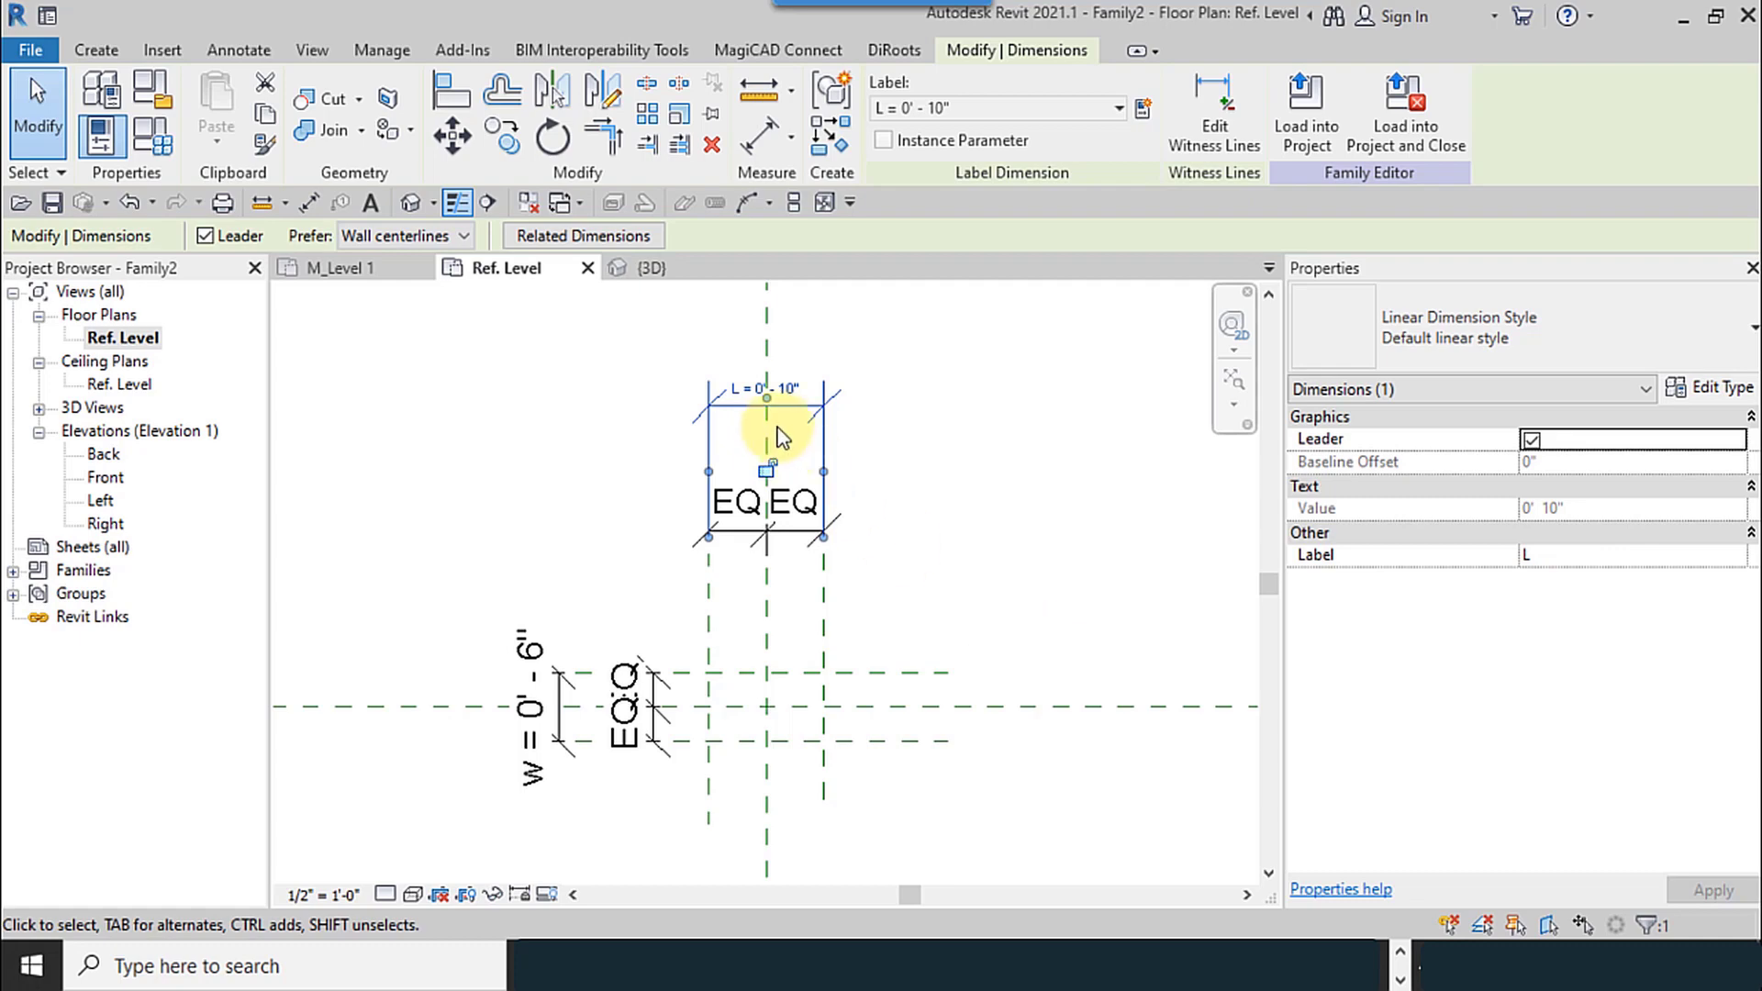
left_click(913, 622)
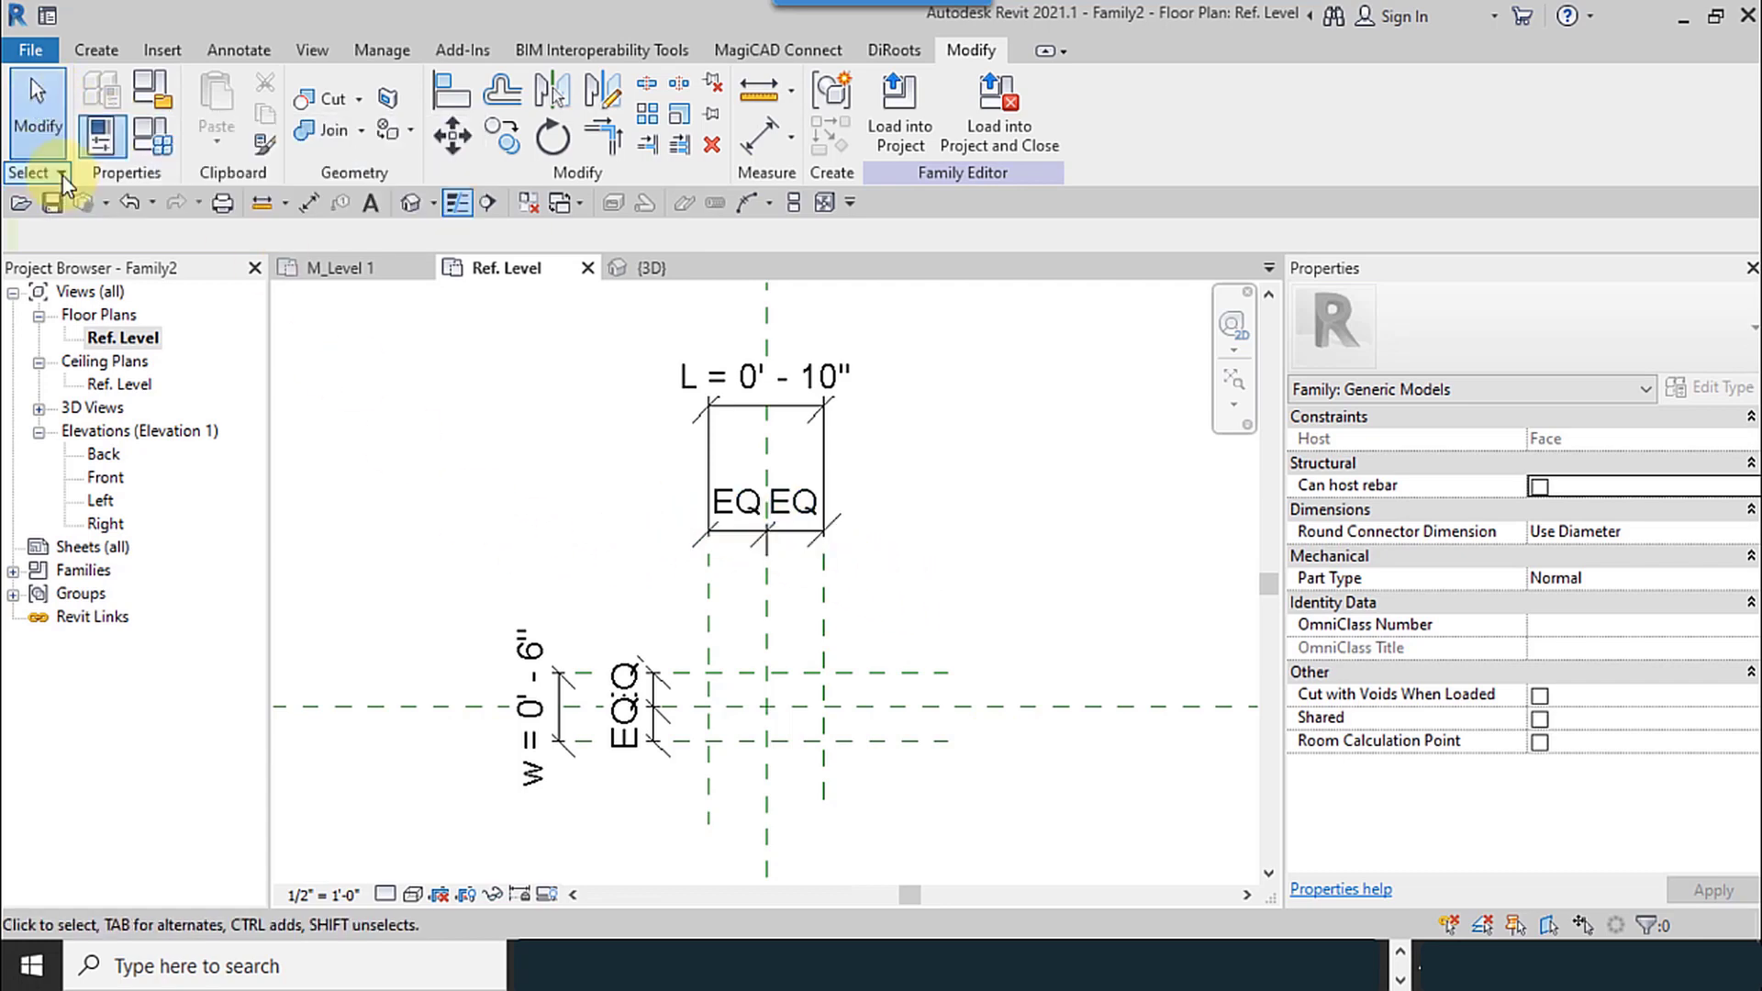
Step: Choose Electrical Fixtures as the family category for the thermostat family
left_click(165, 100)
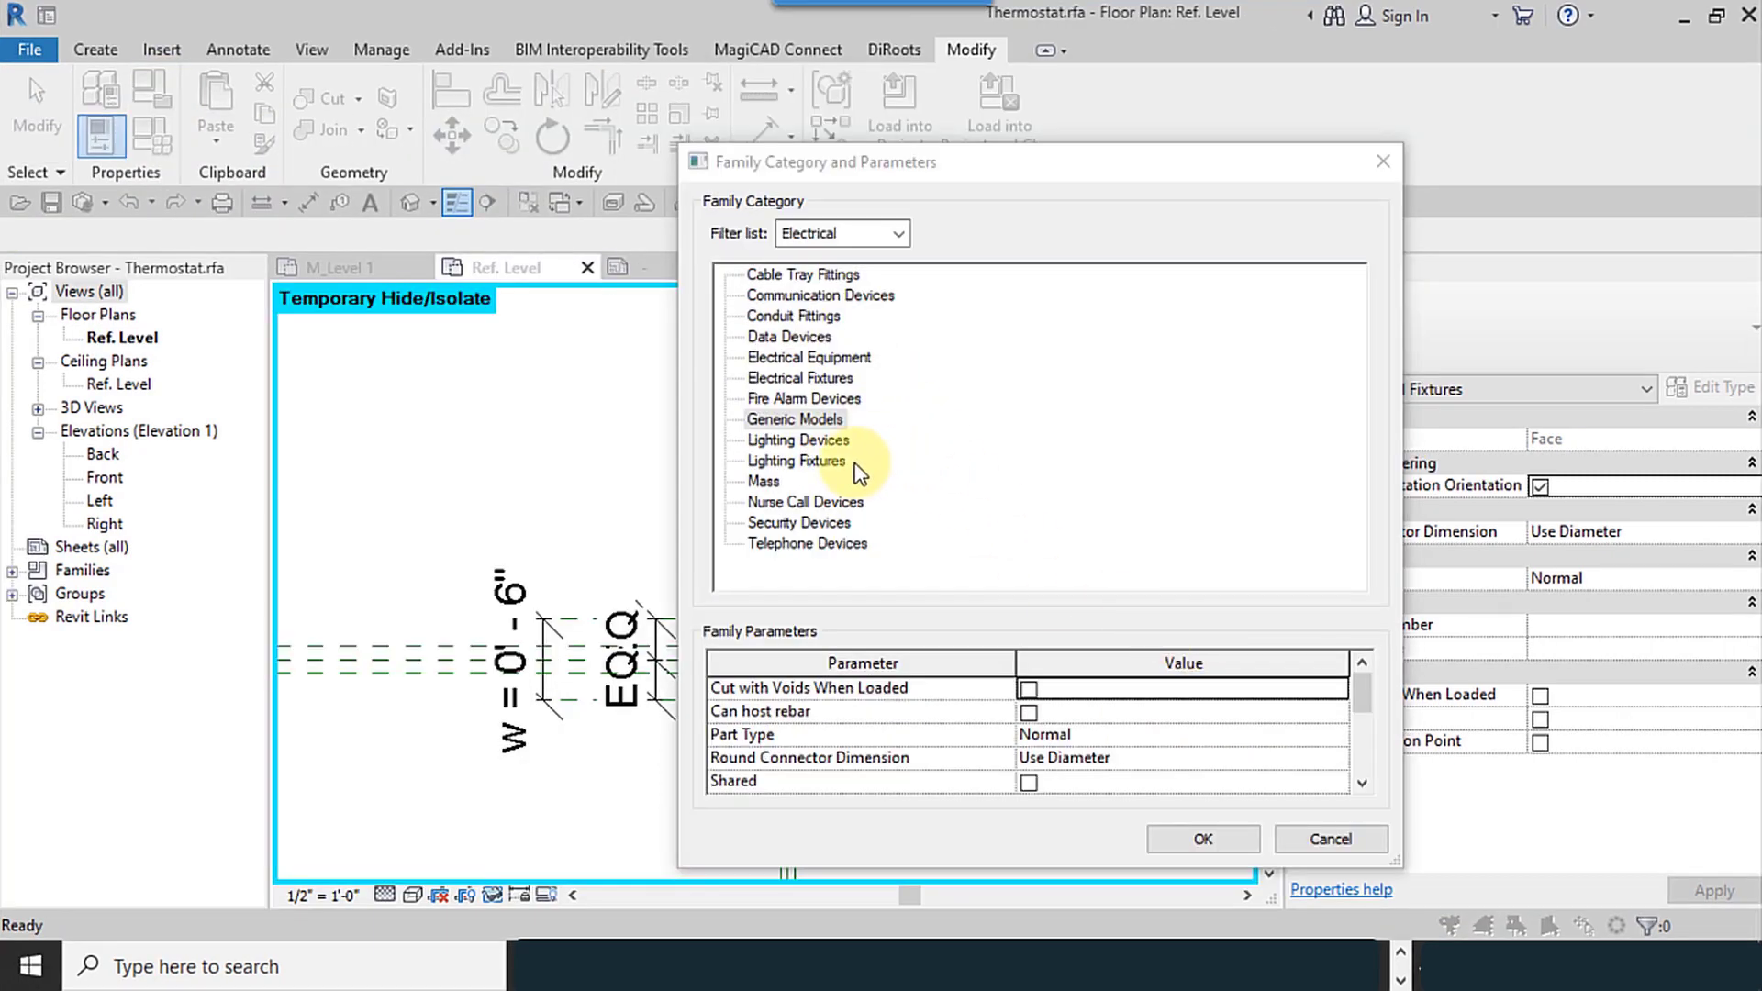
left_click(724, 157)
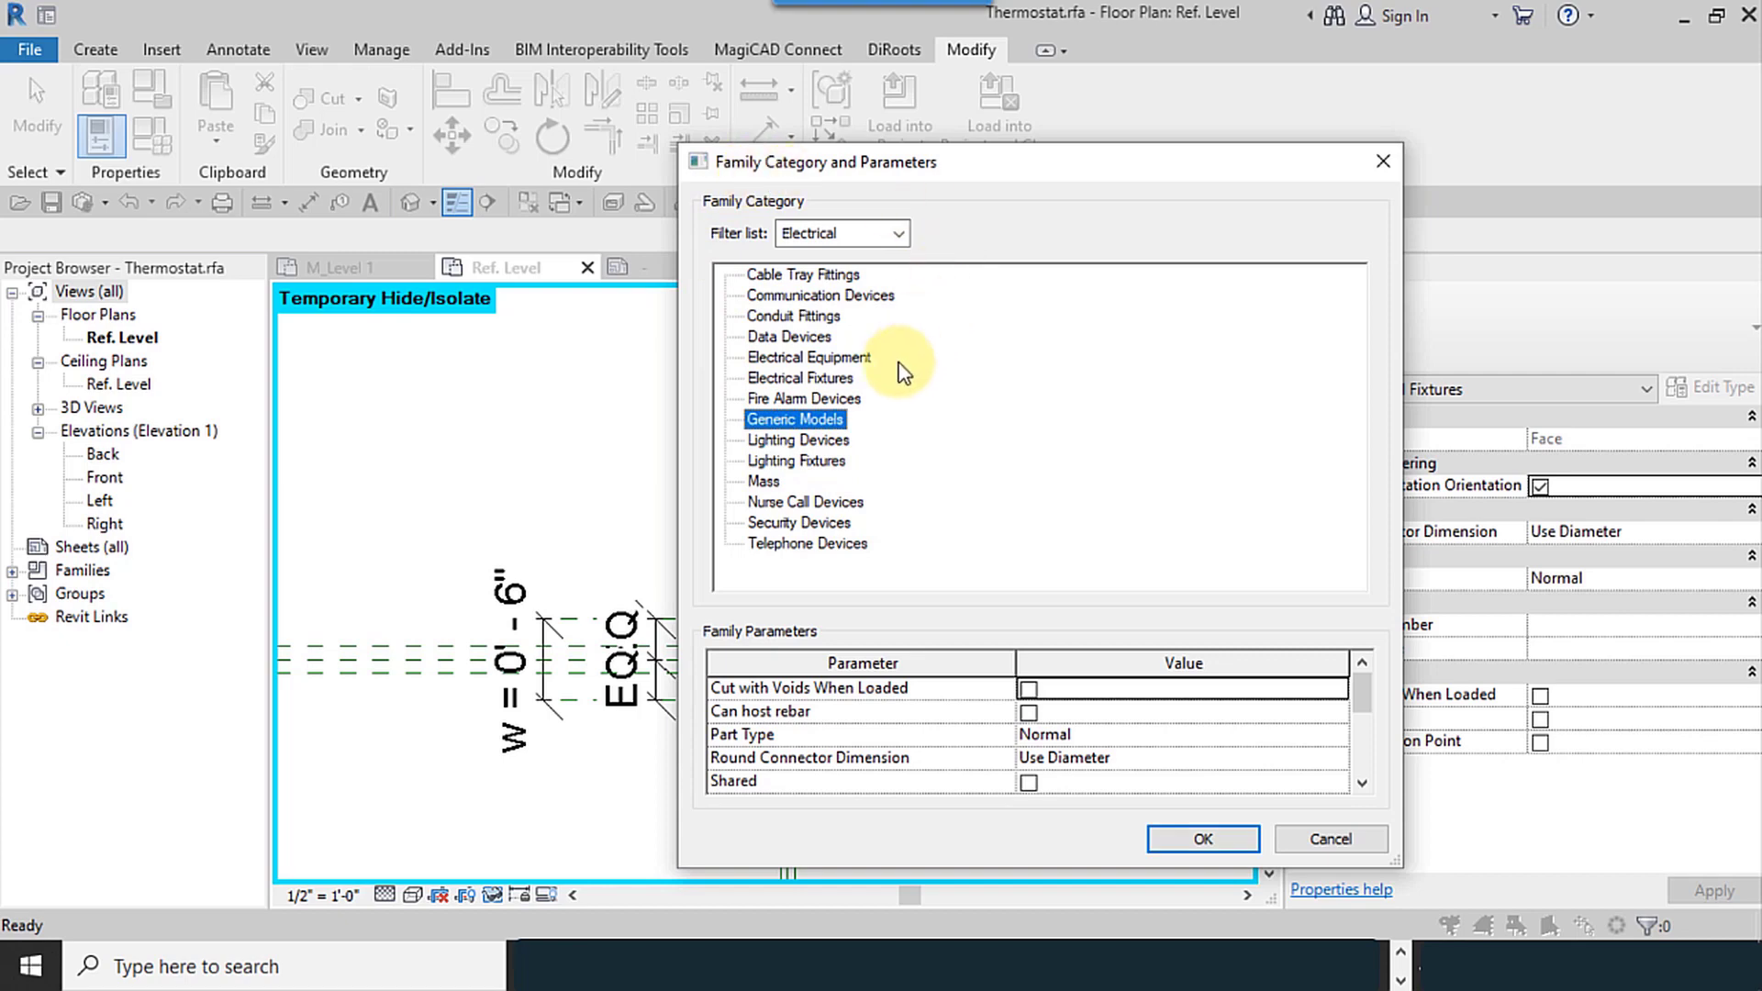
left_click(813, 380)
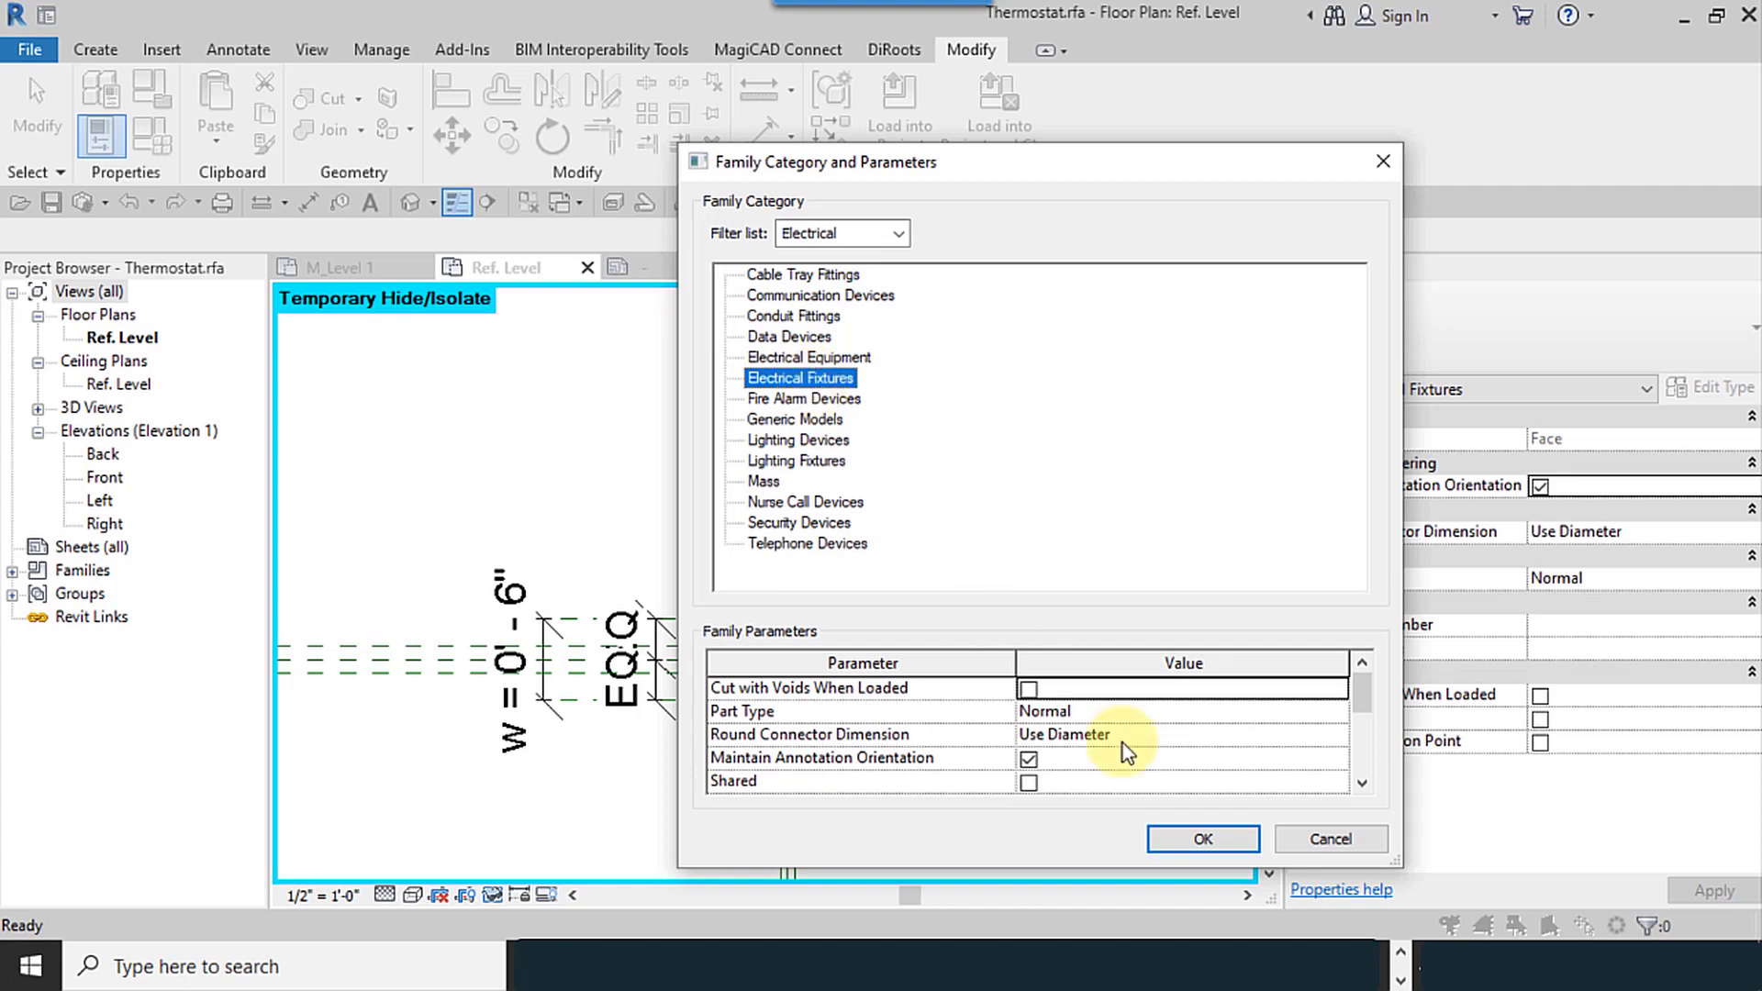
Step: Switch to 20057_M_Erase.pdf in Adobe Reader, examine the RTU-1 thermostat symbol on the mechanical plan, and return to Revit
left_click(1386, 964)
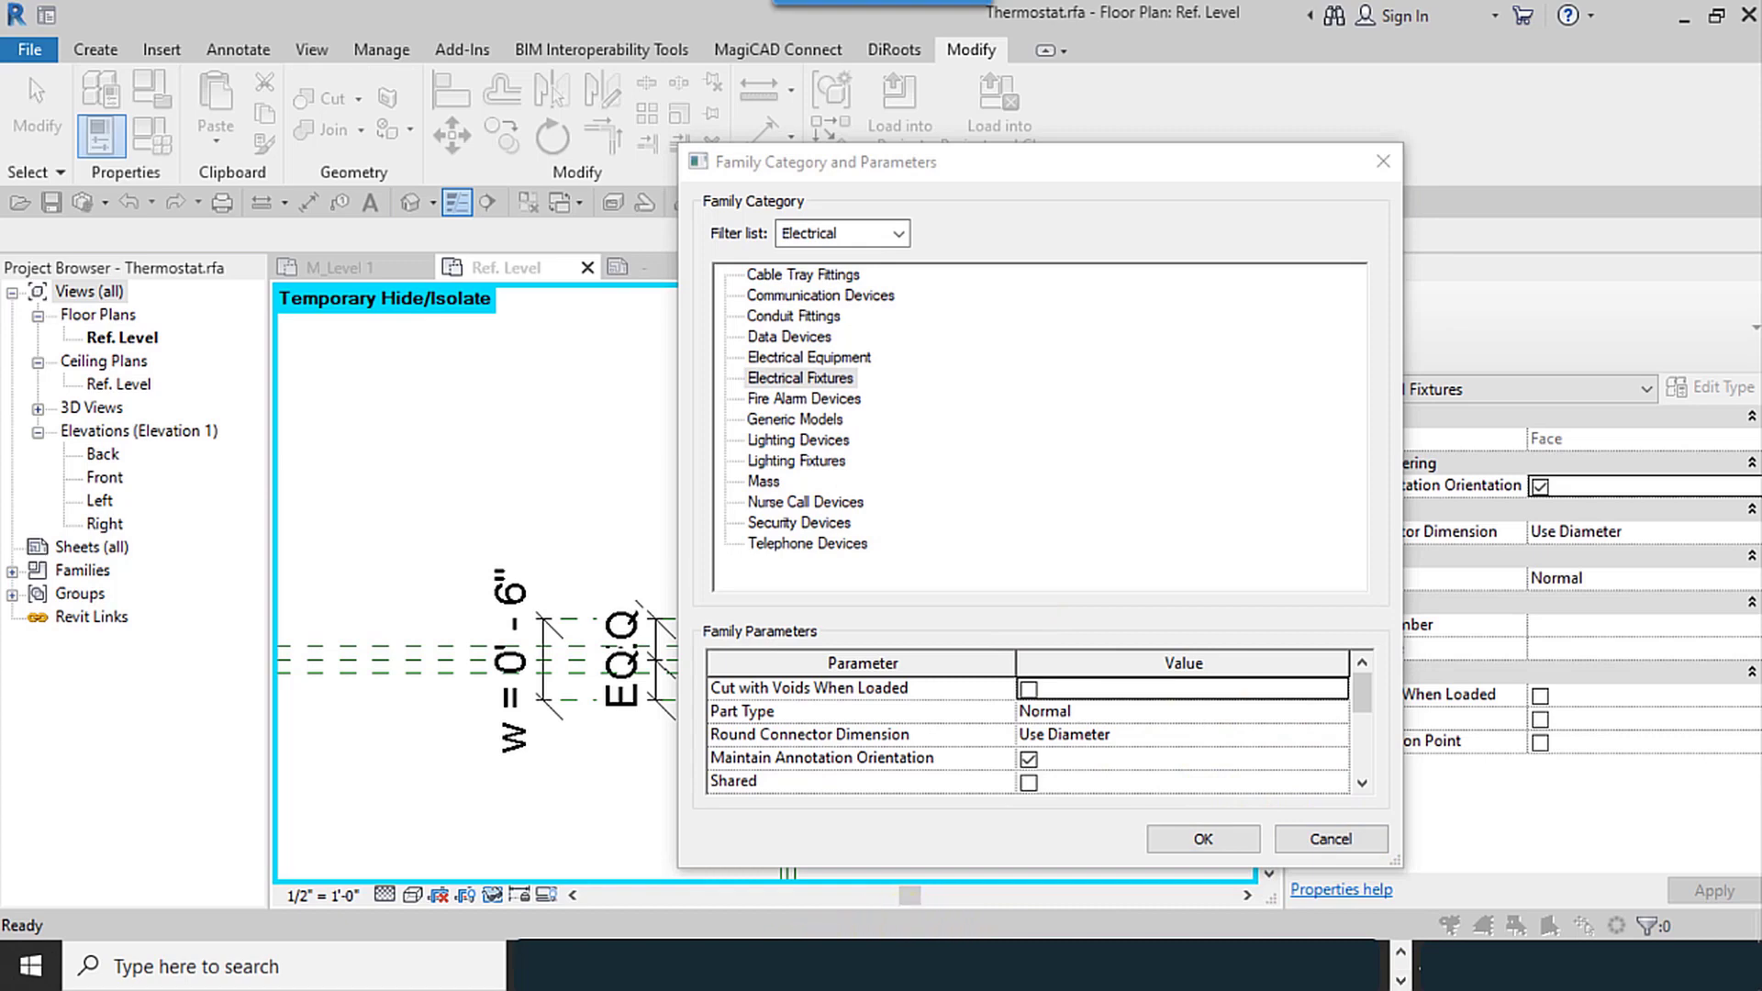
left_click(739, 789)
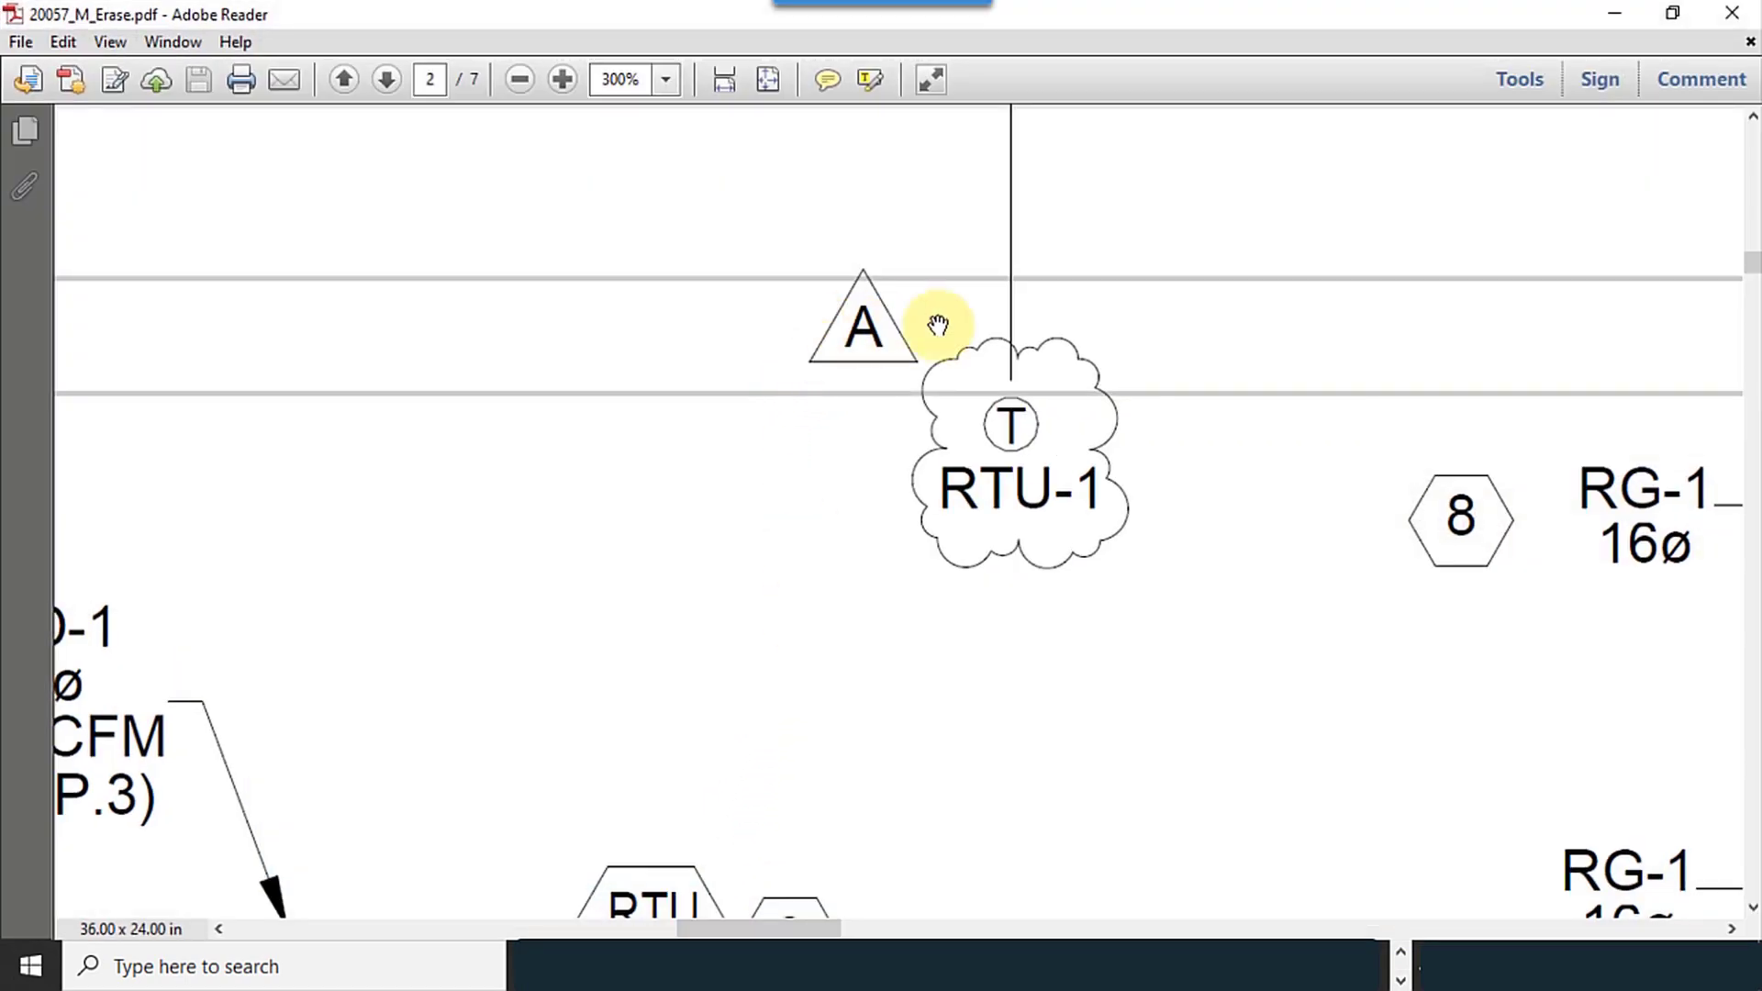
scroll(675, 441, "down", 3)
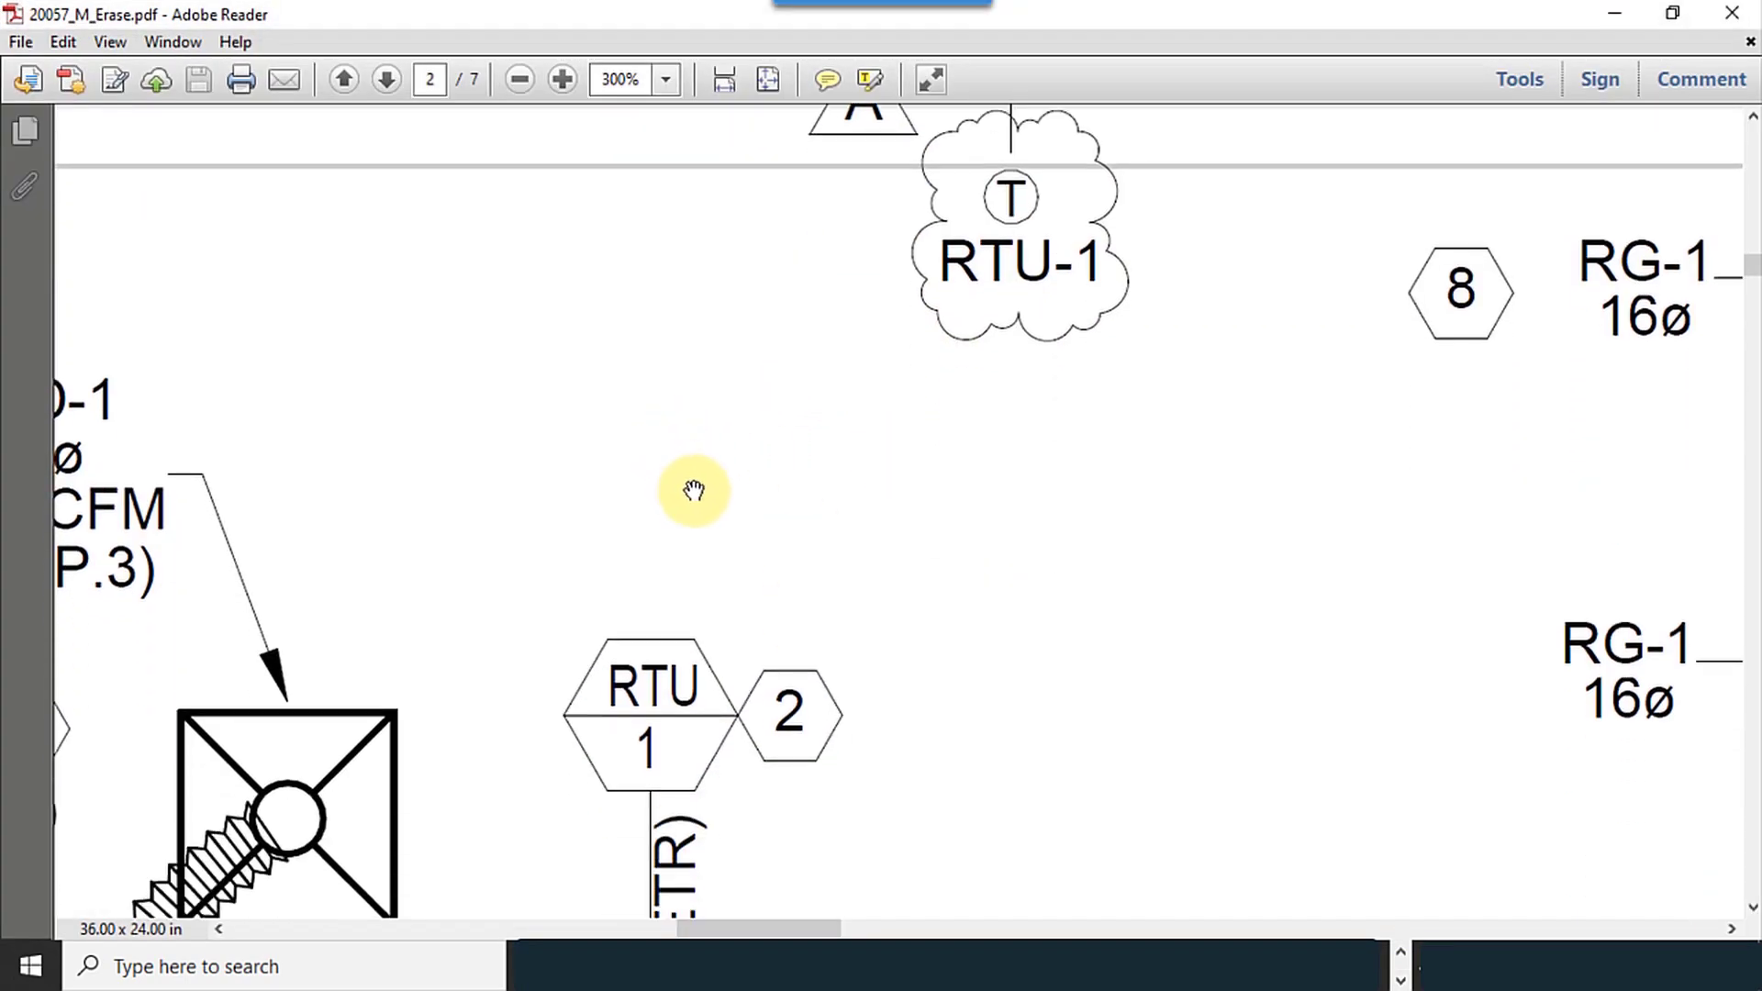
scroll(873, 633, "down", 8, "ctrl")
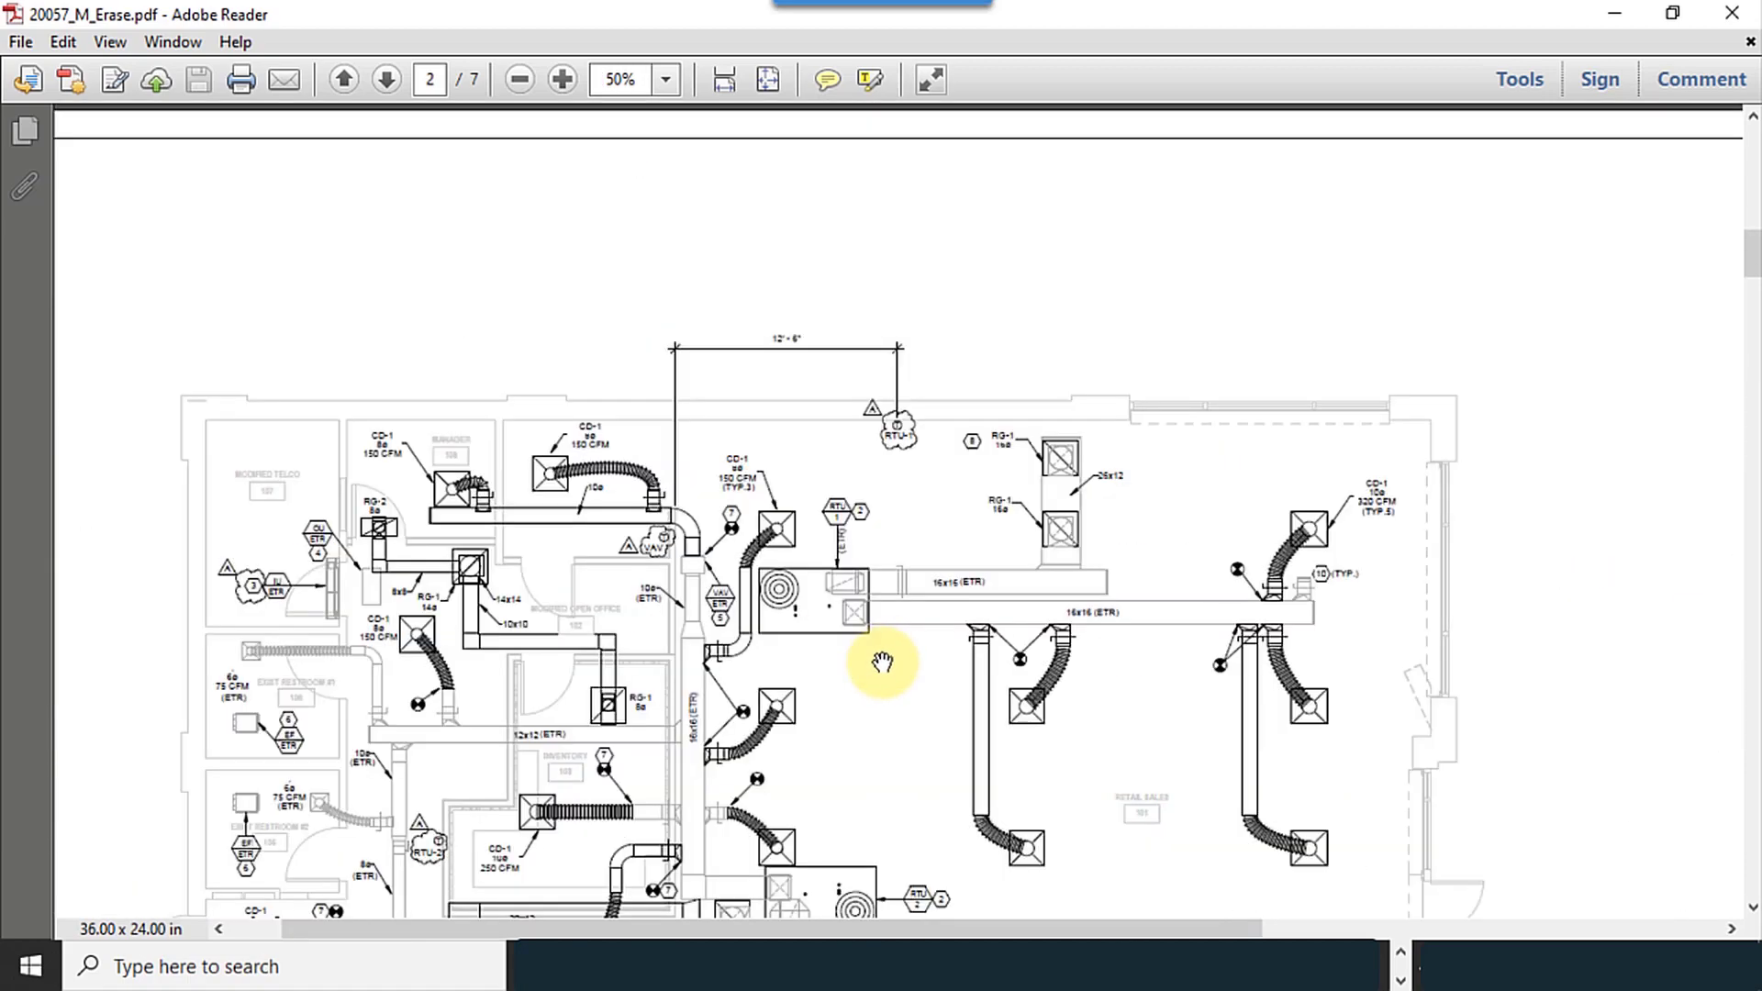
scroll(888, 472, "up", 3, "ctrl")
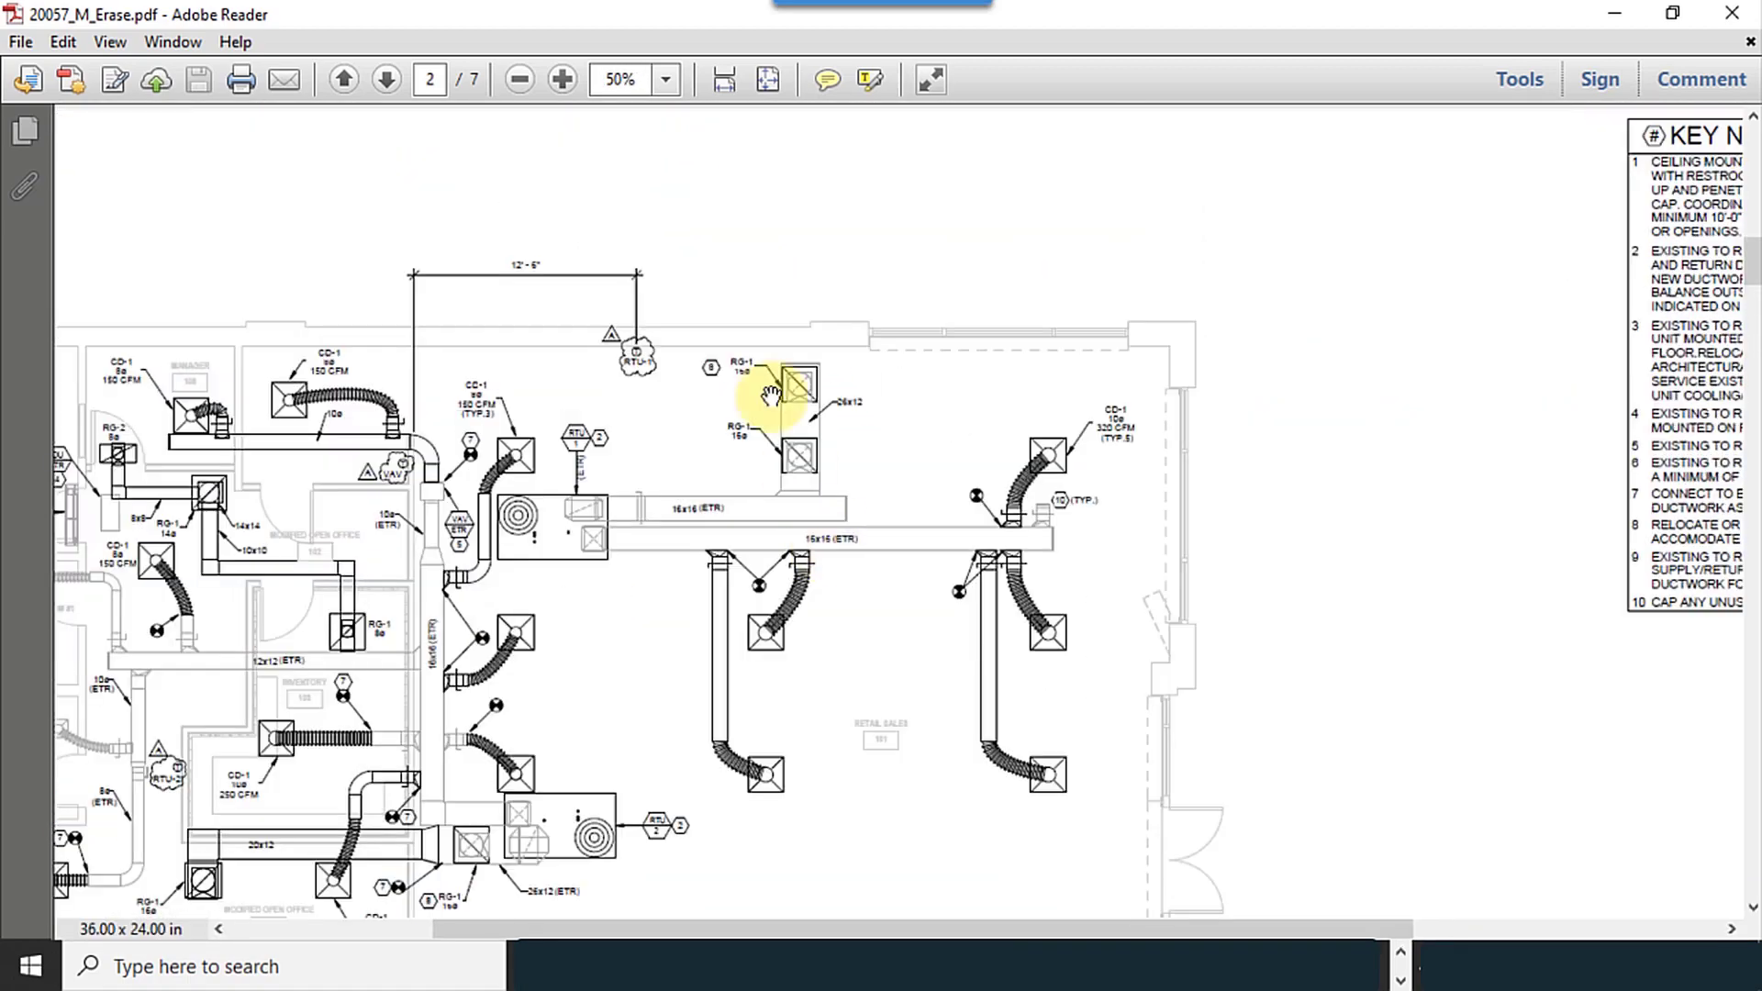
scroll(619, 339, "up", 8, "ctrl")
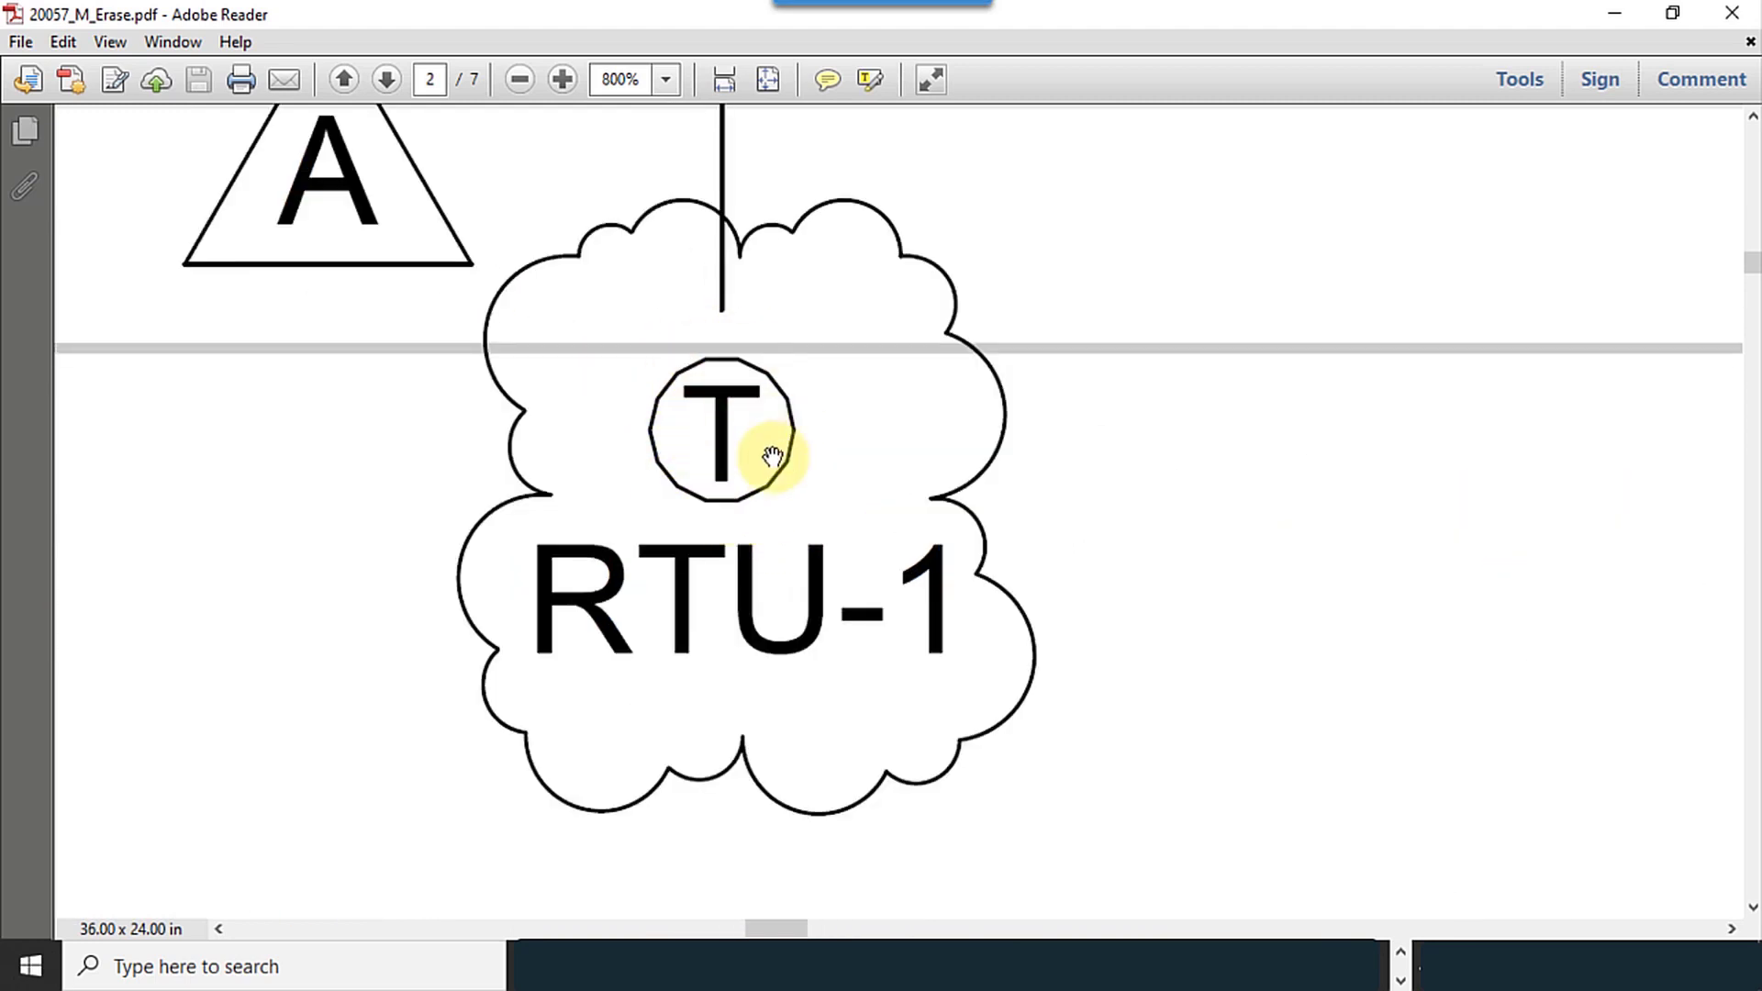
left_click(1616, 17)
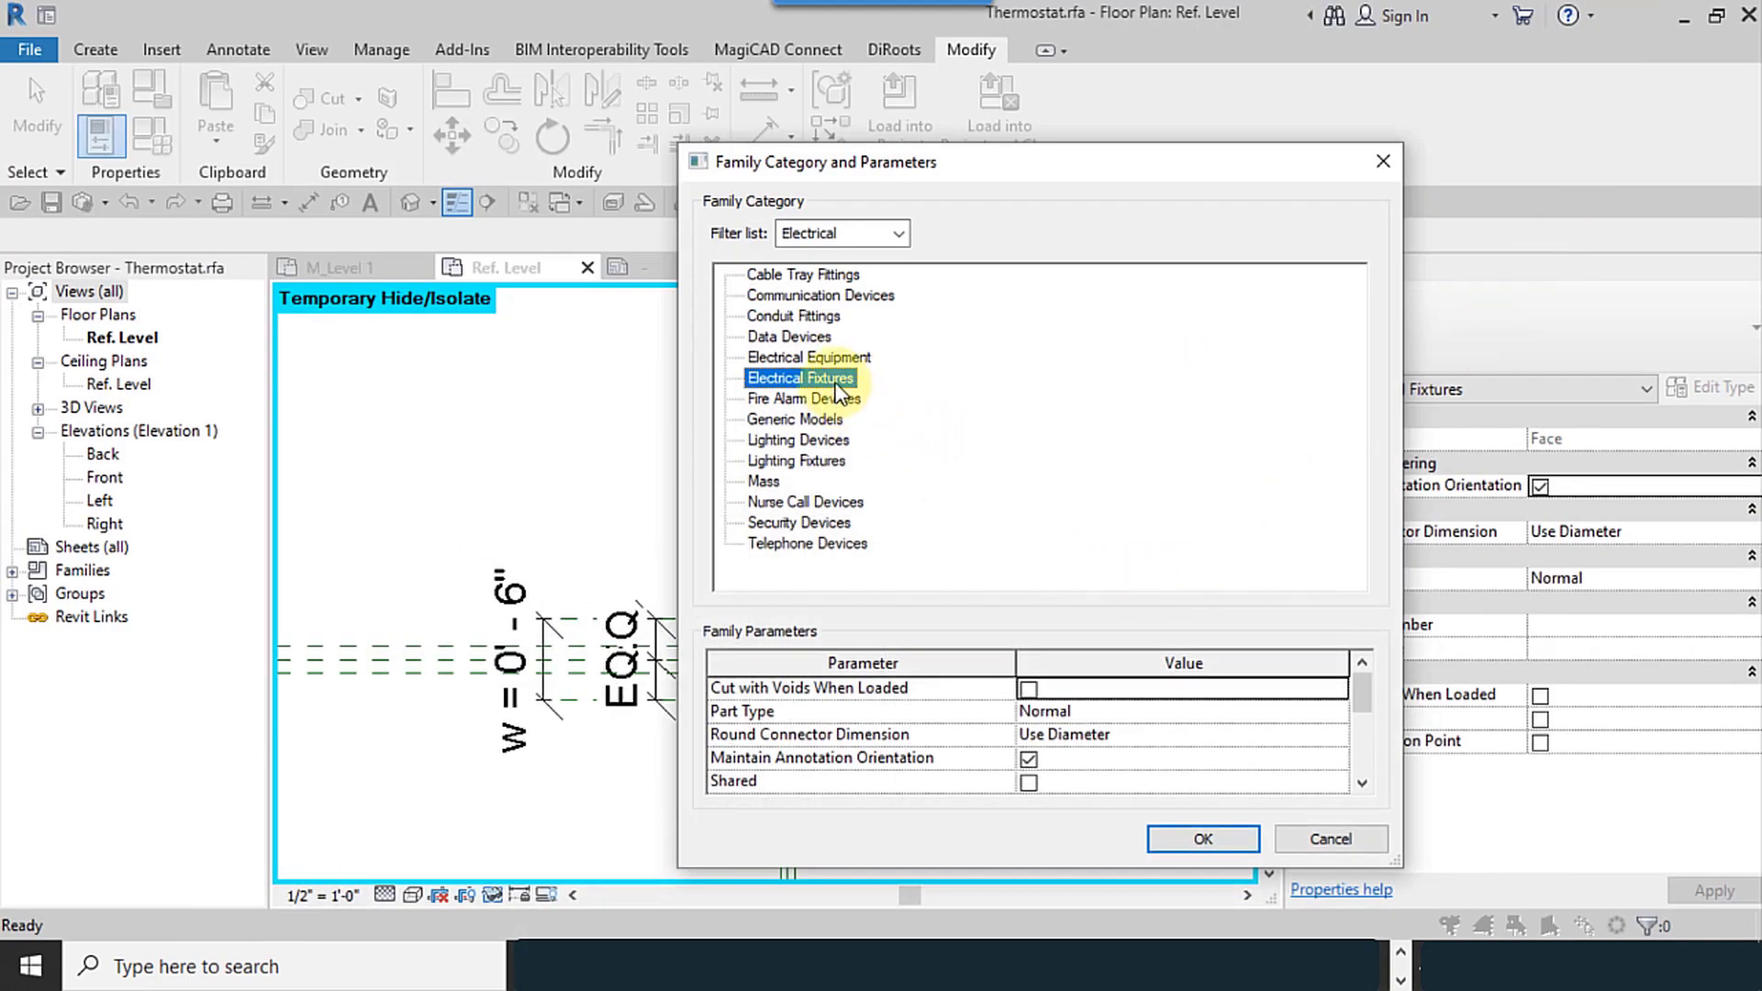